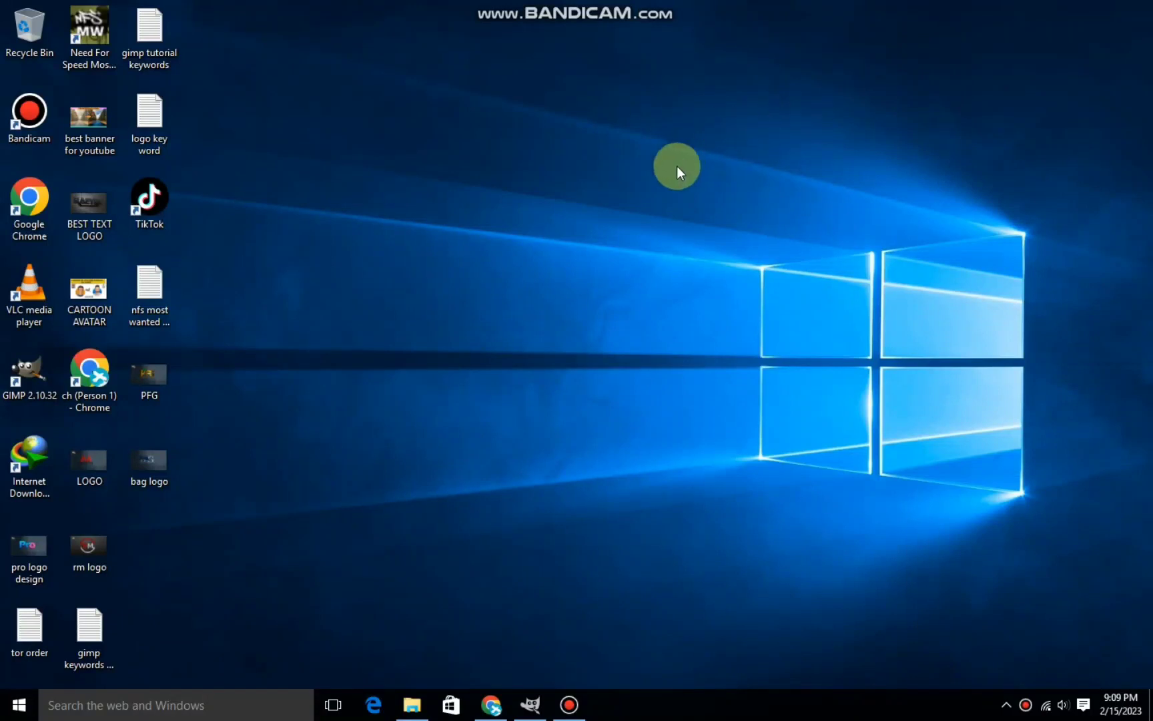
Bring GIMP back up and create a new white 1920×1080 canvas.
left_click(528, 709)
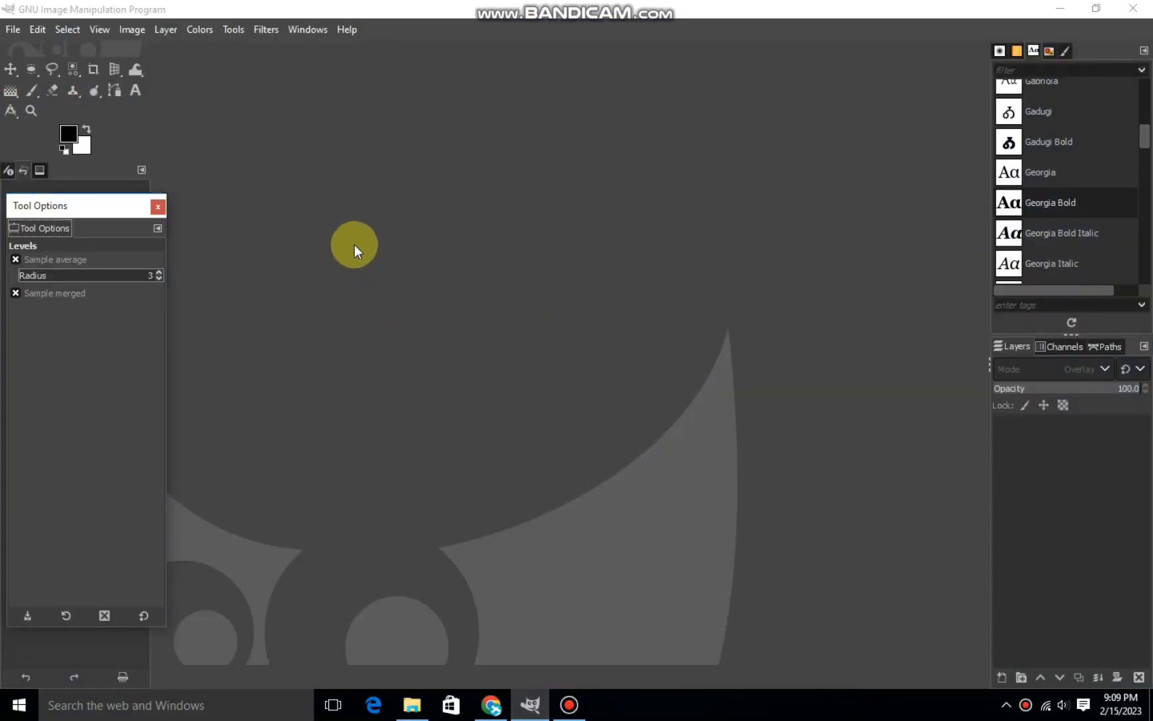
left_click(13, 32)
mouse_move(37, 29)
left_click(6, 44)
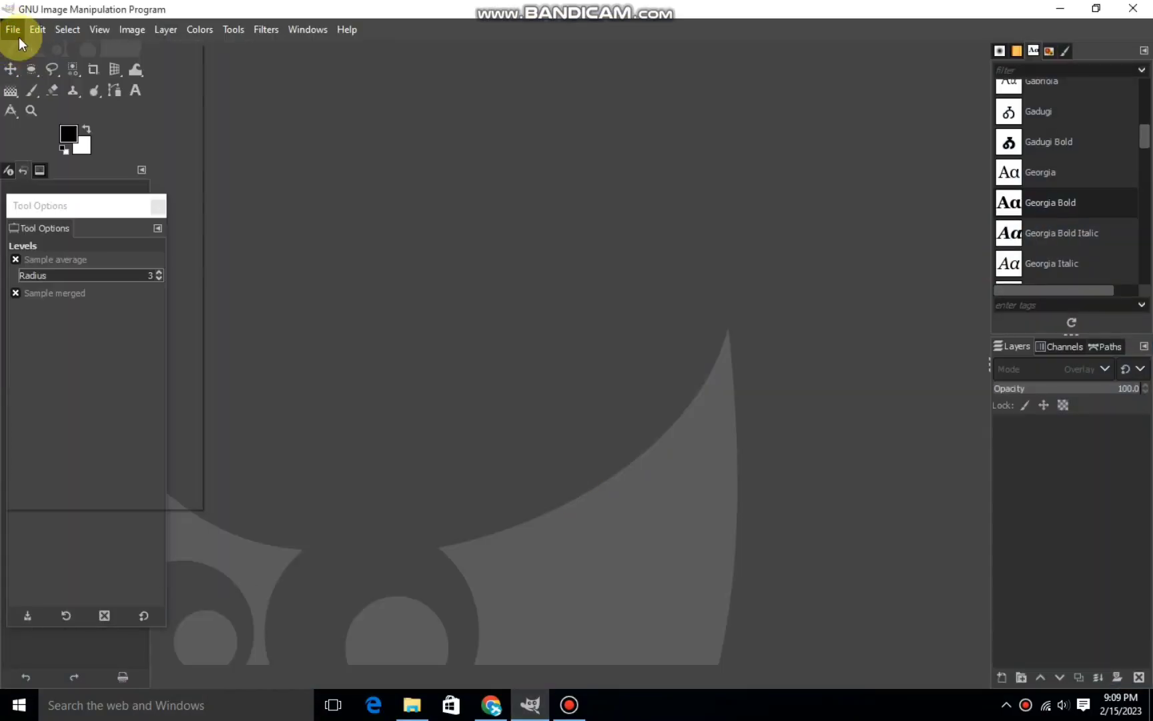
left_click(27, 50)
left_click(212, 231)
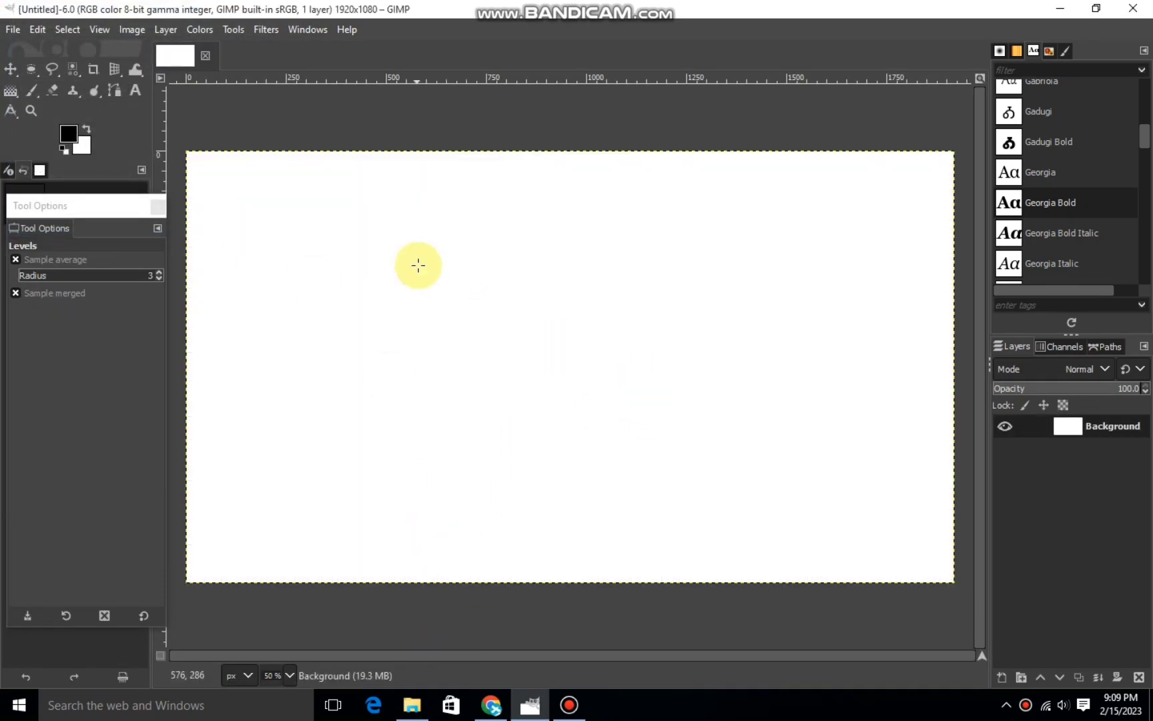
Type the letter B in a Georgia Bold text box and set it to 450 px.
left_click(134, 90)
left_click_drag(292, 250, 570, 495)
left_click_drag(540, 381, 467, 378)
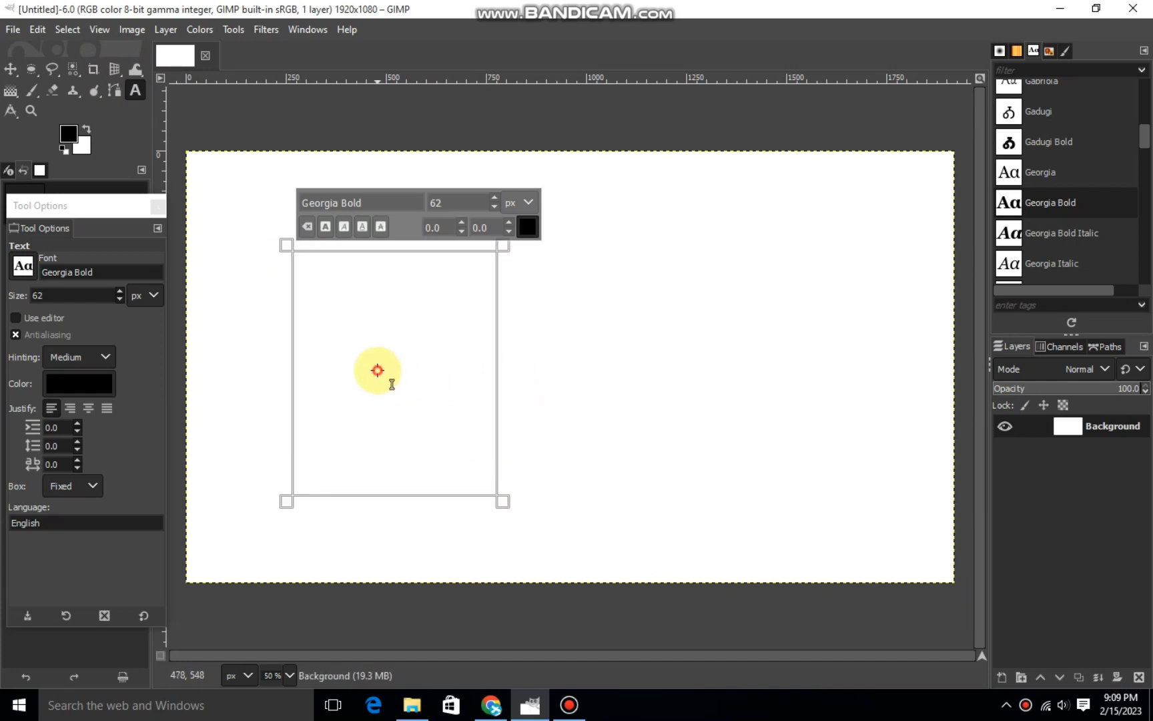
type("B")
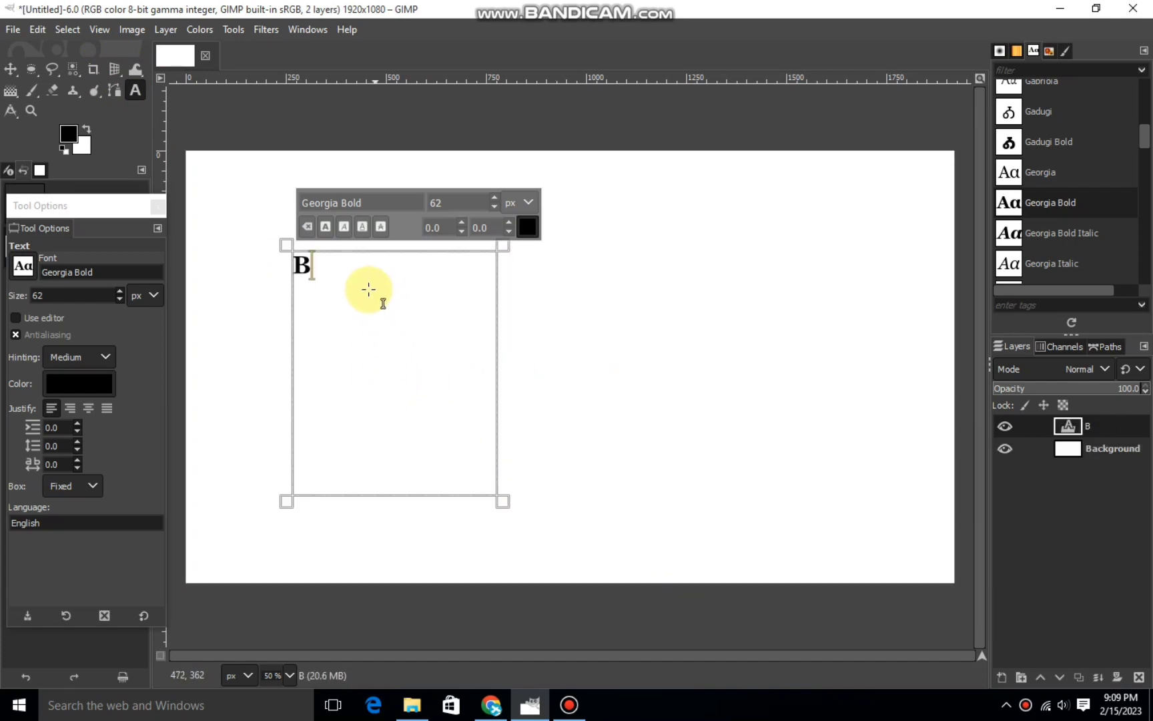
left_click(493, 199)
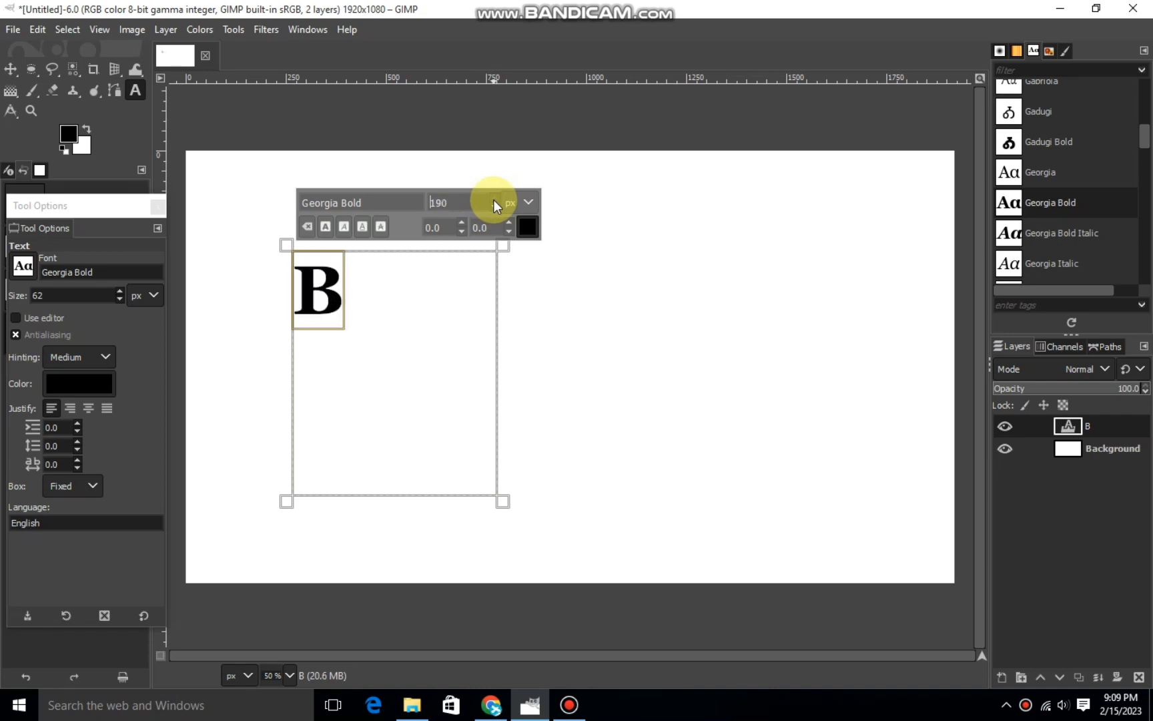
left_click(496, 206)
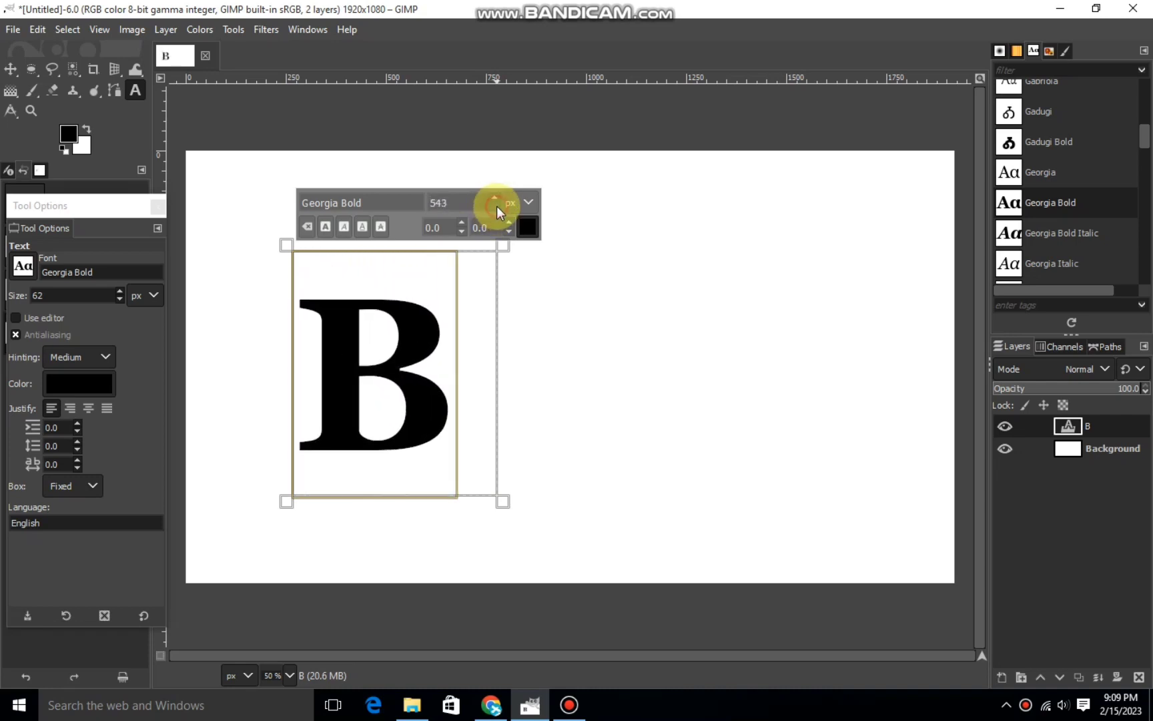
left_click(497, 206)
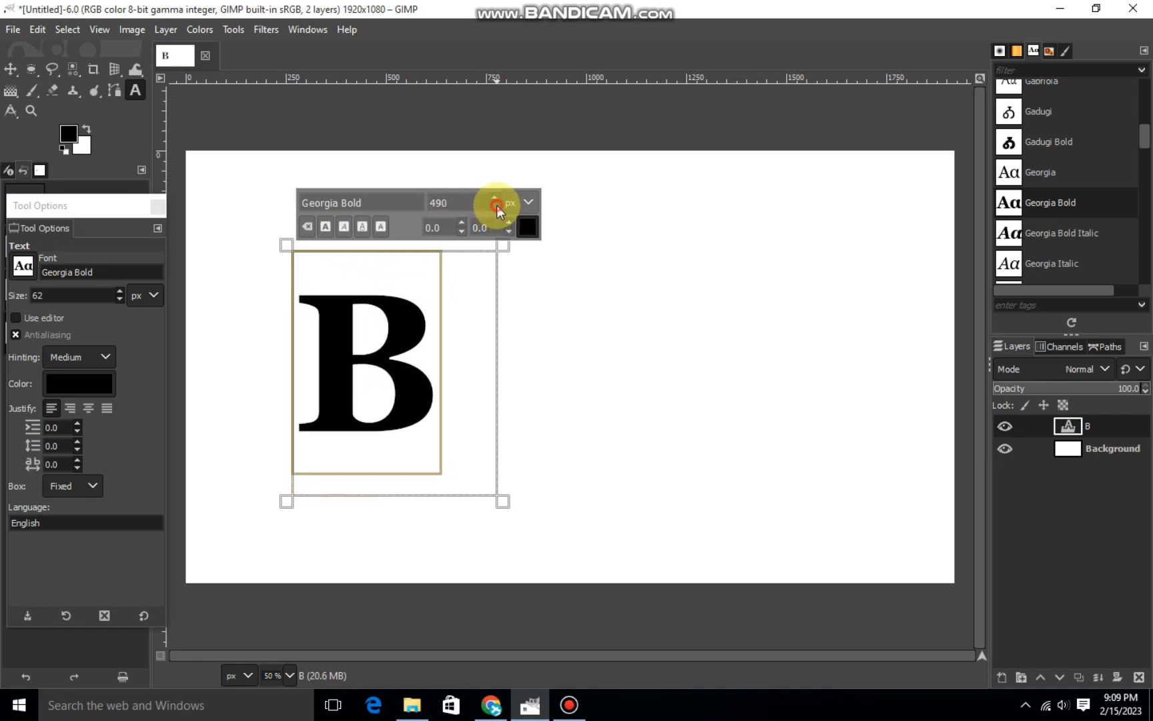
left_click(496, 199)
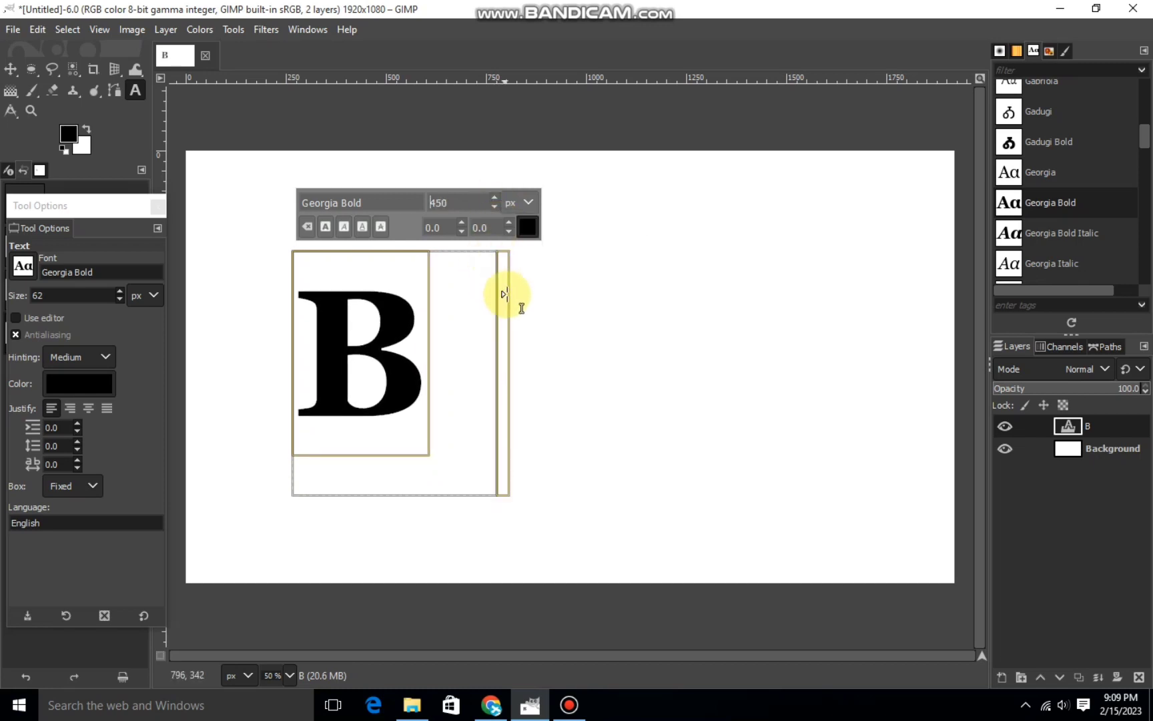
left_click_drag(499, 302, 456, 314)
Add the letter A at 450 px beside the B and trim its text box.
left_click_drag(468, 262, 653, 511)
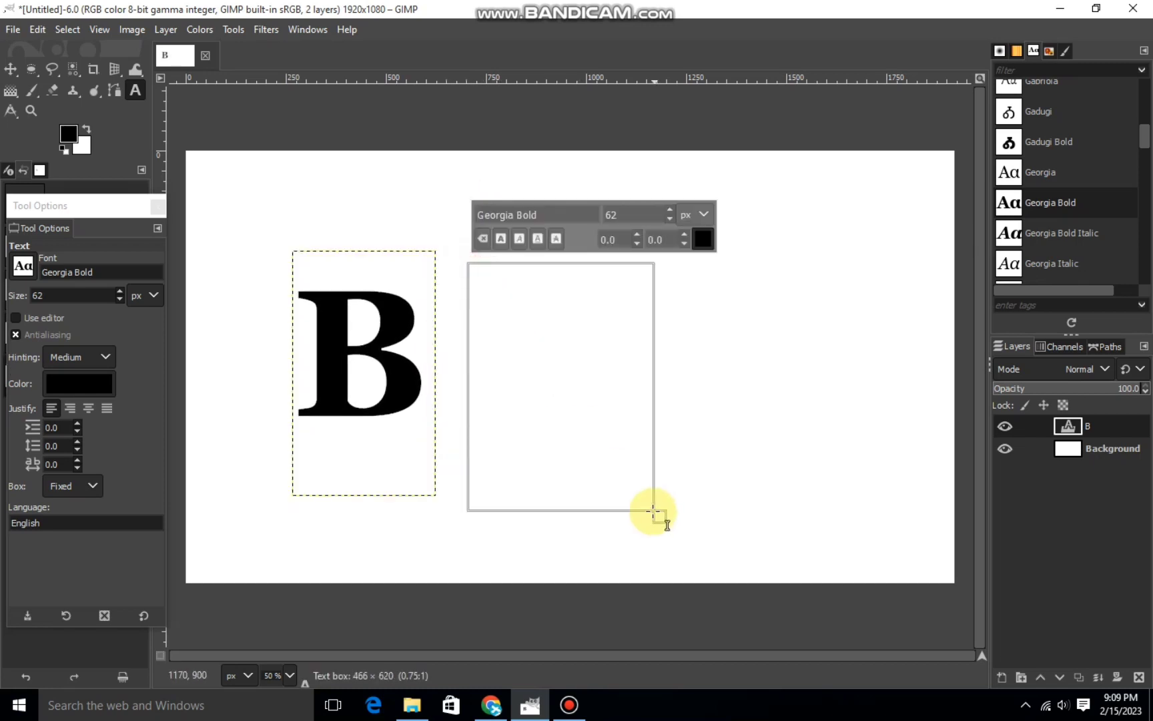
left_click(515, 329)
type("A")
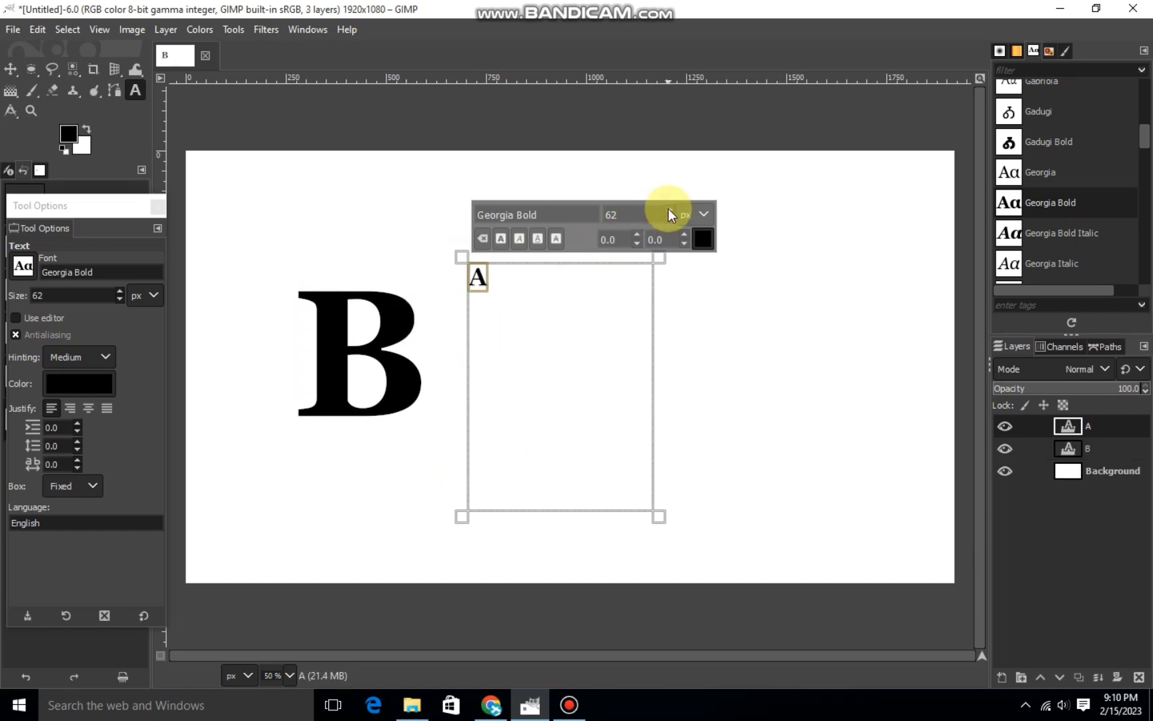
scroll(667, 208, "up", 5)
scroll(667, 208, "up", 10)
scroll(667, 208, "up", 10)
scroll(667, 208, "up", 5)
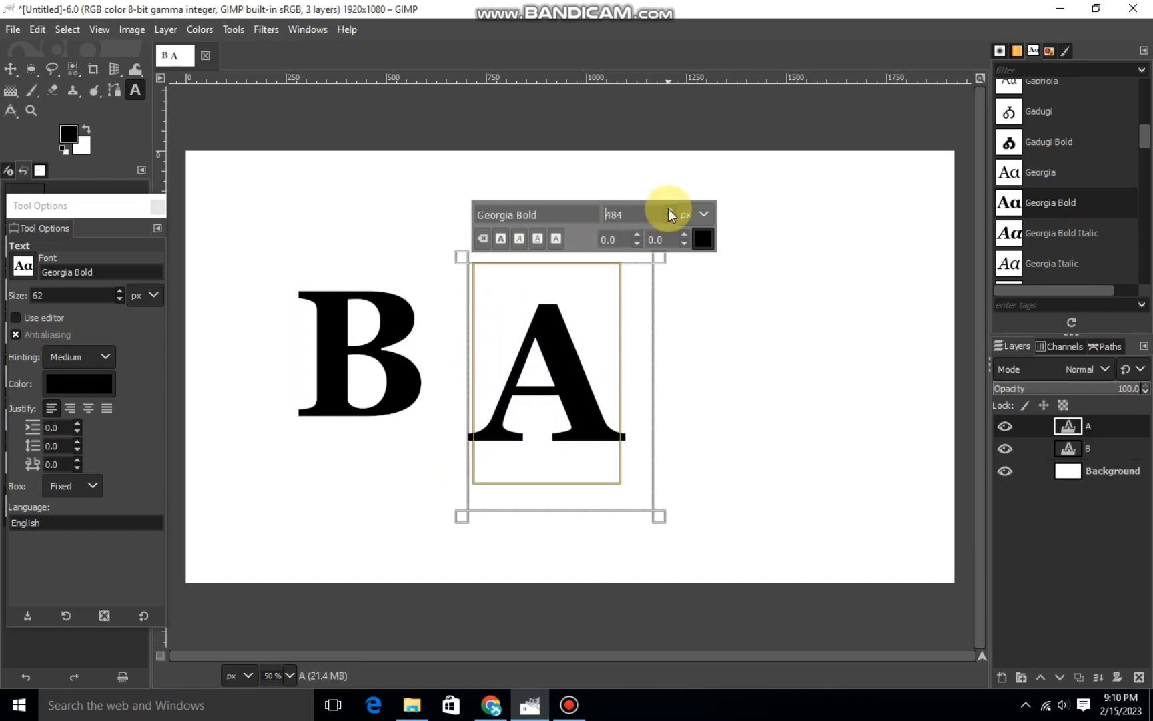
left_click(669, 219)
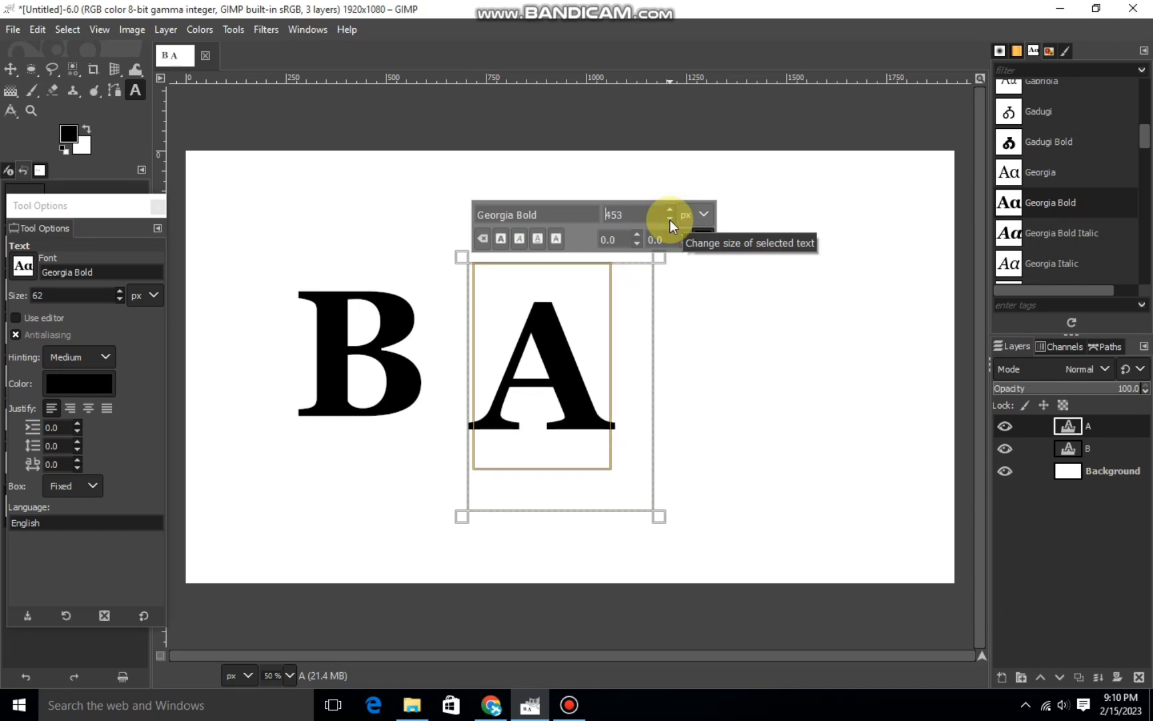
left_click(669, 220)
left_click_drag(458, 316, 421, 316)
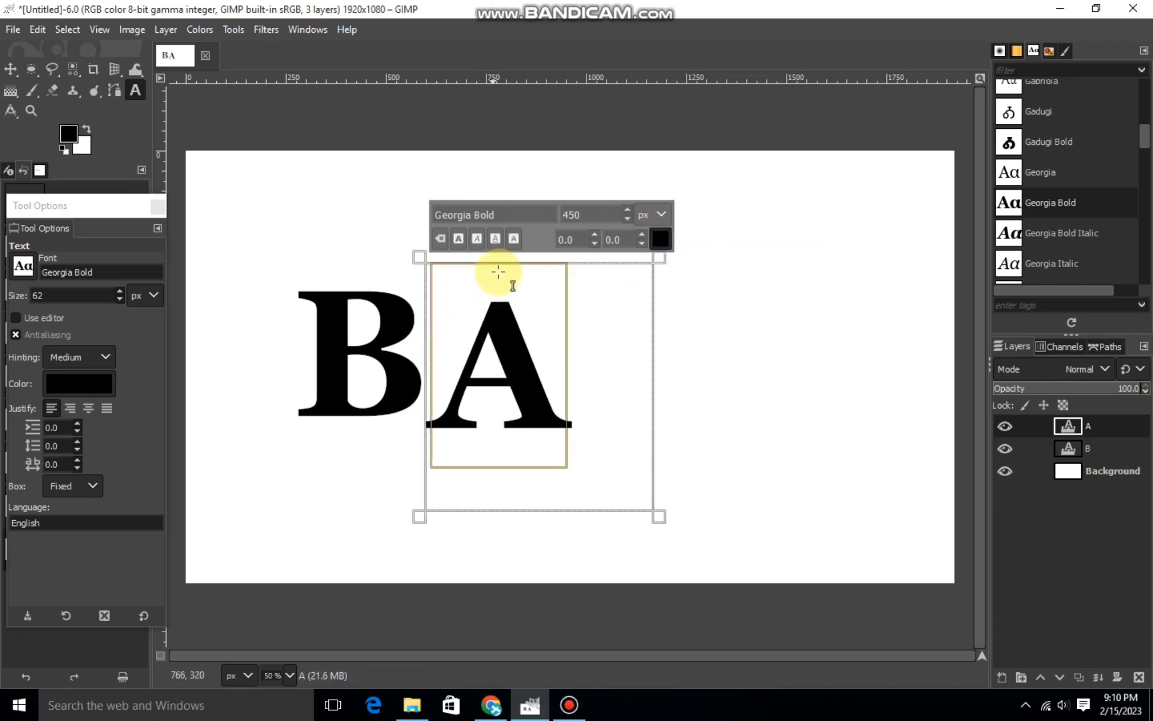
left_click_drag(501, 260, 527, 243)
left_click_drag(654, 299, 574, 314)
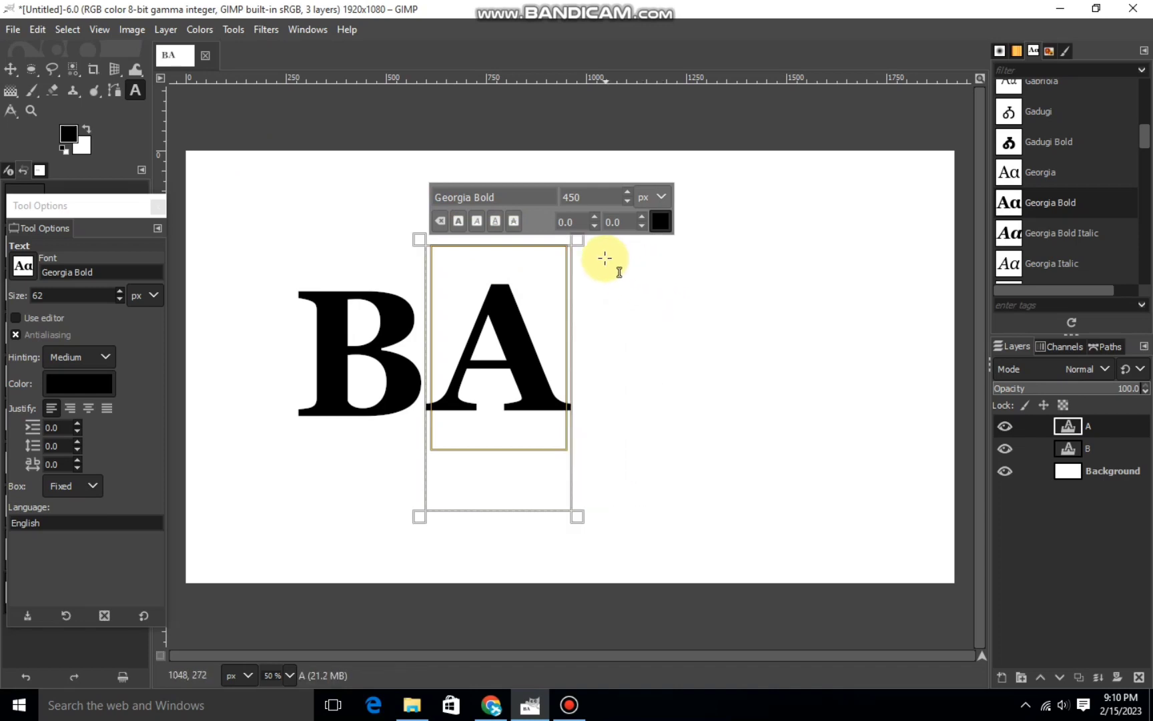
Add the letter G at 450 px to the right of the A.
left_click_drag(605, 258, 754, 471)
type("G")
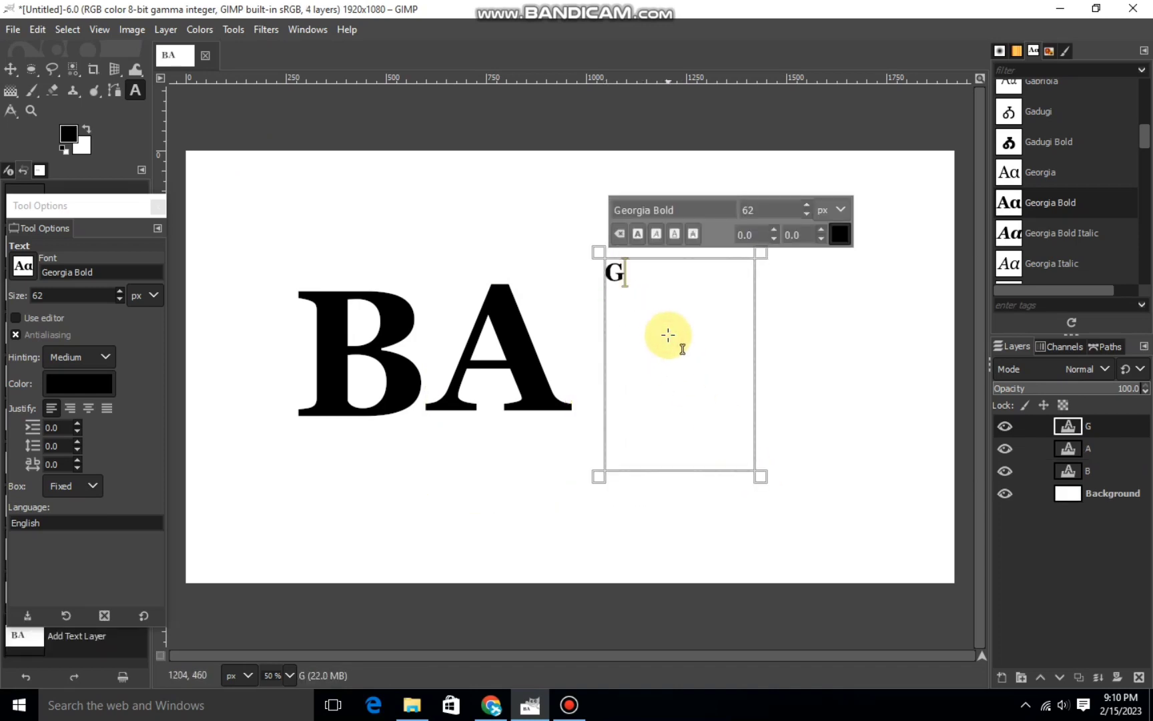
left_click(806, 206)
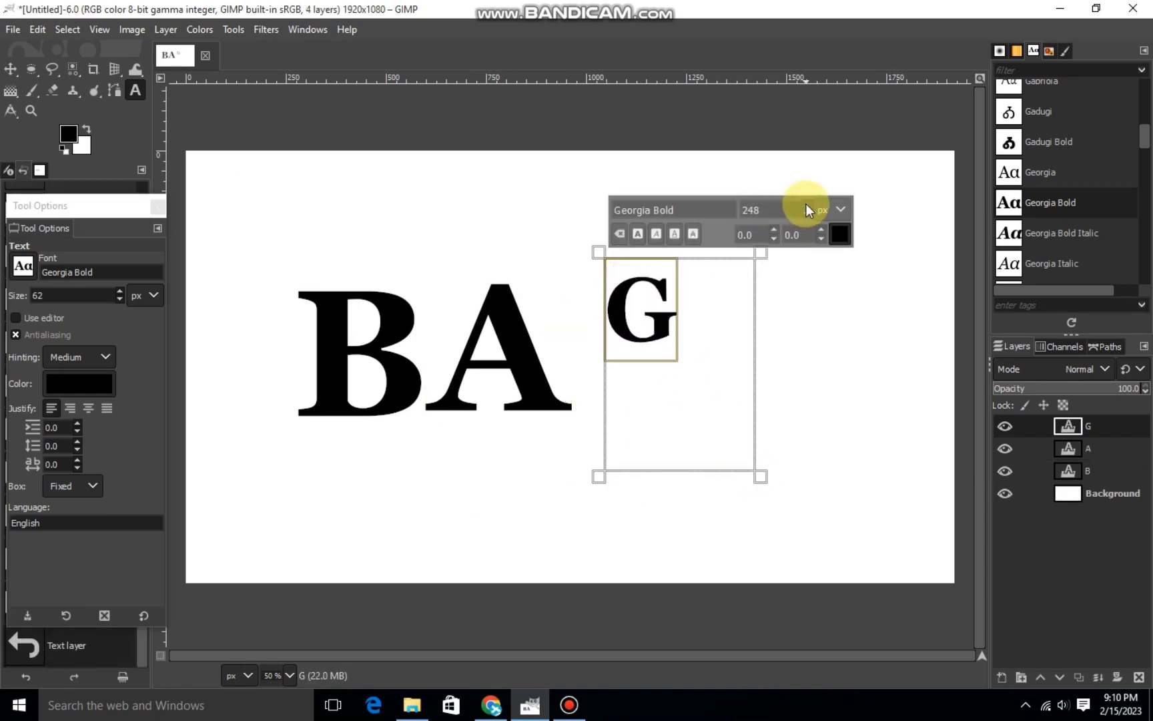
left_click(809, 216)
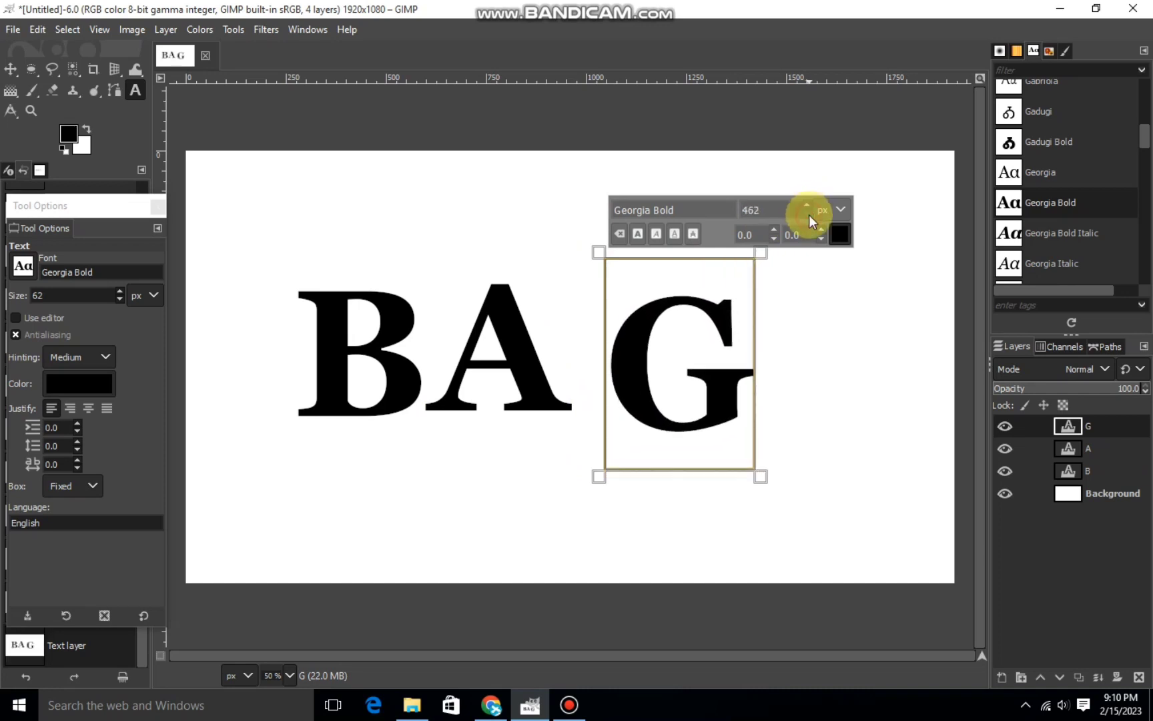
left_click(809, 215)
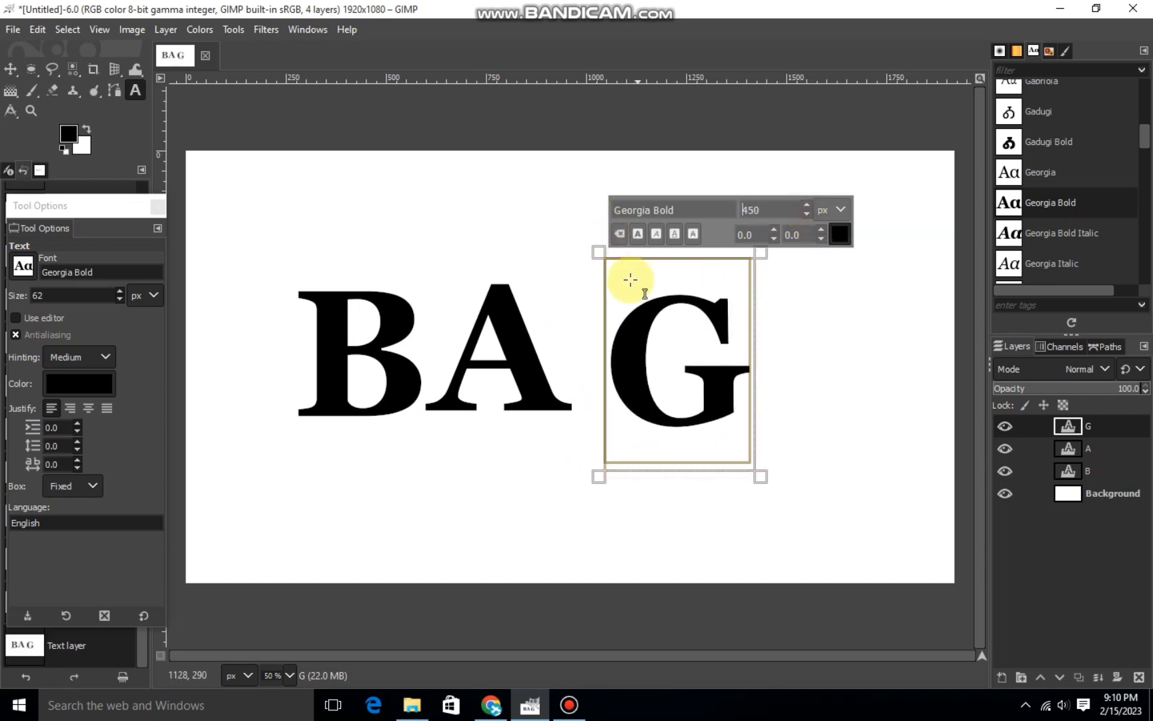
left_click_drag(608, 293, 582, 300)
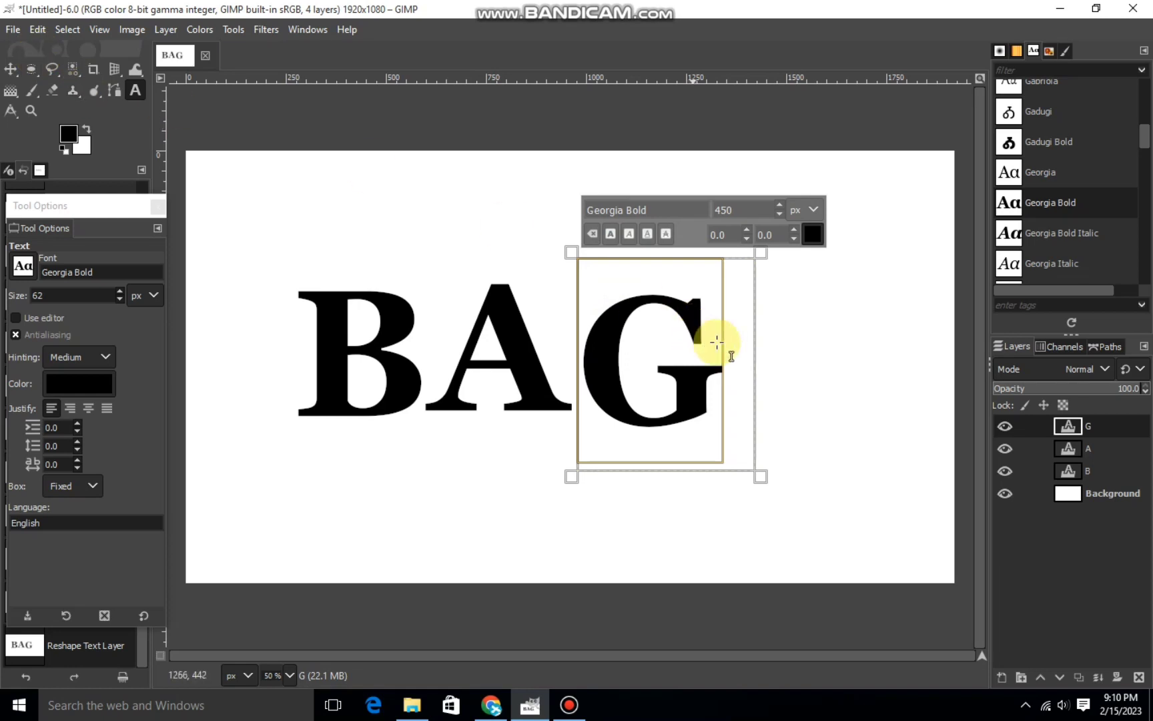
Scale the A layer narrower to 366×664 so it overlaps the B.
left_click(115, 70)
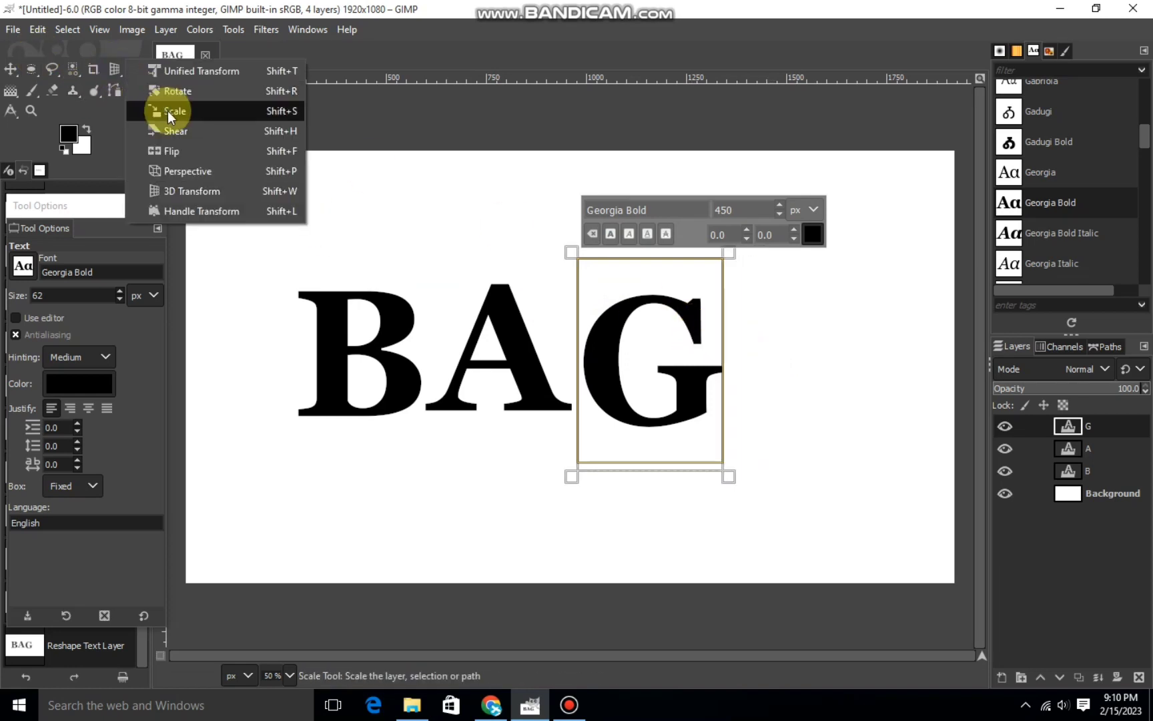
left_click(172, 112)
left_click(1051, 455)
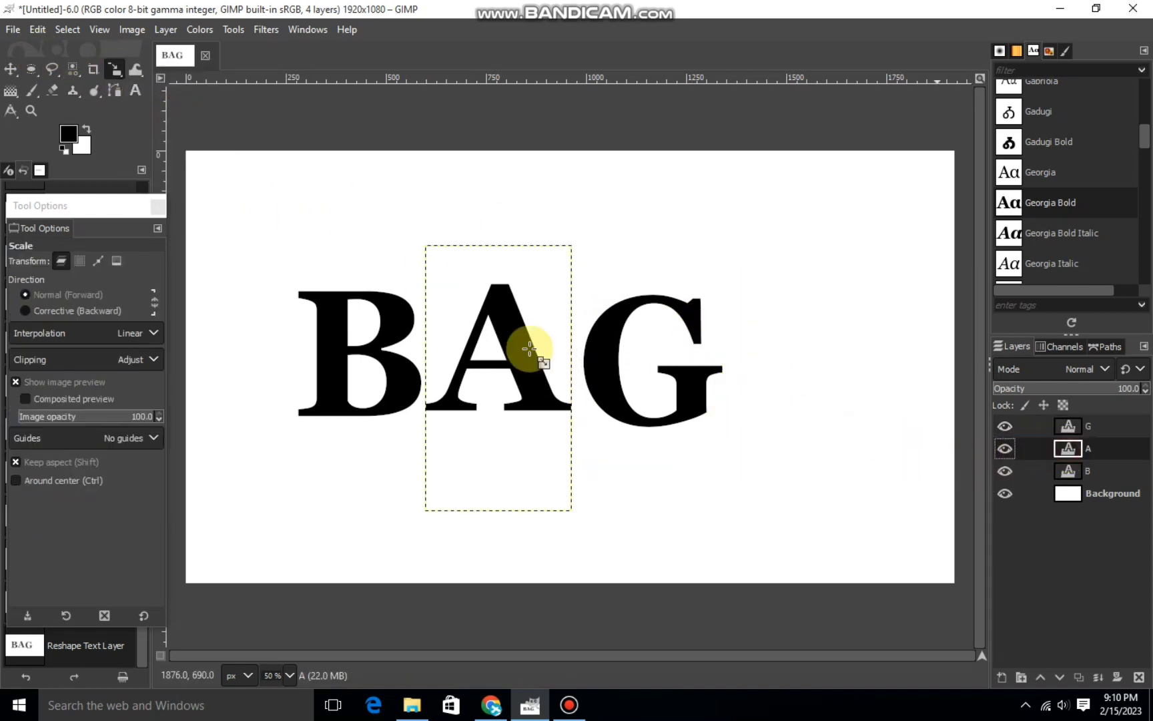
left_click(497, 377)
left_click_drag(511, 394, 461, 398)
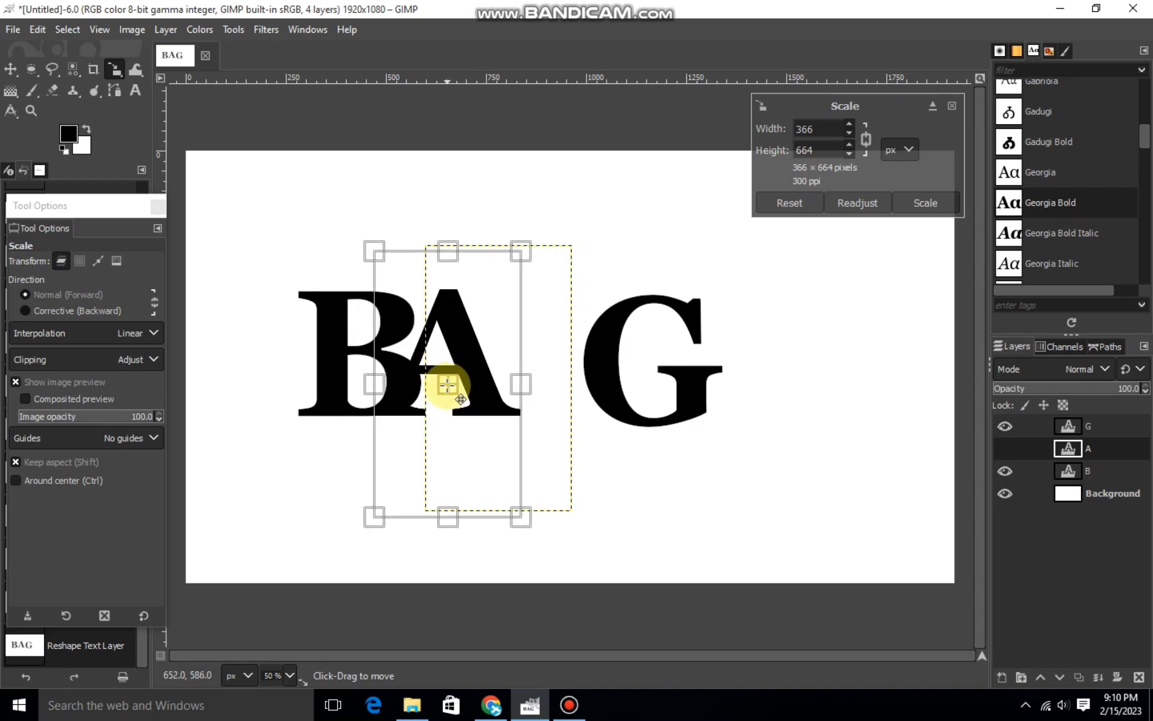
left_click(925, 203)
Squeeze the G to 364×532 against the A, then hide the G layer.
left_click(1088, 426)
left_click(737, 391)
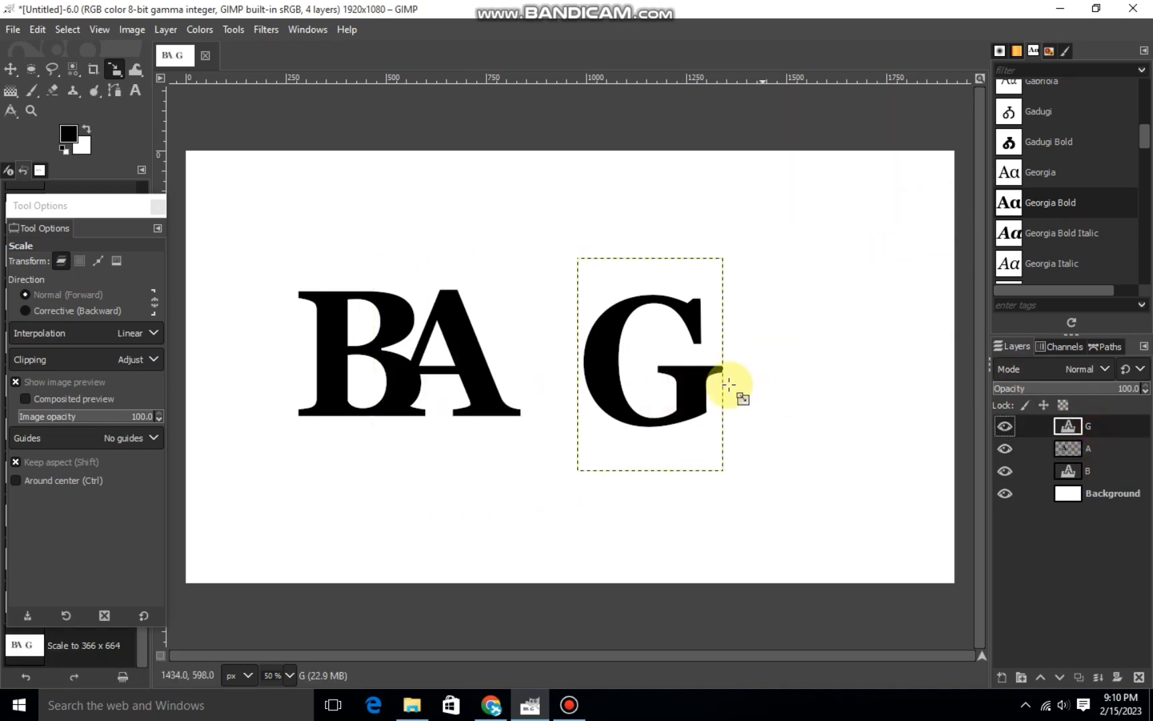
left_click_drag(653, 364, 524, 352)
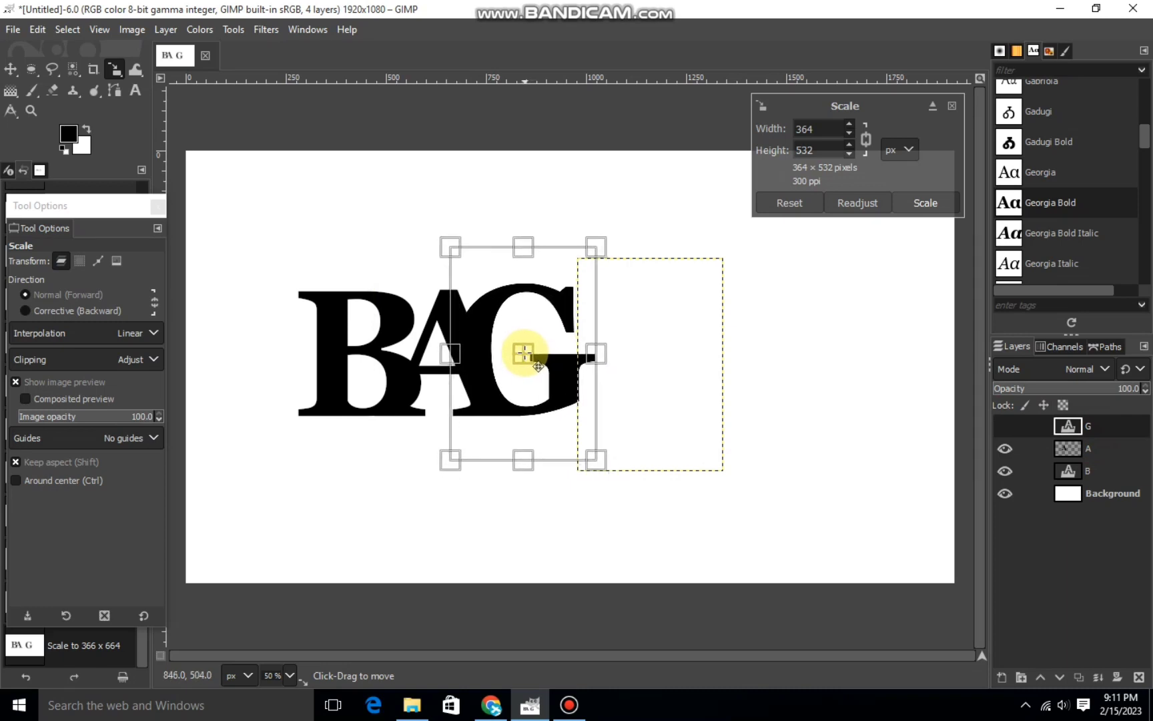
left_click(926, 201)
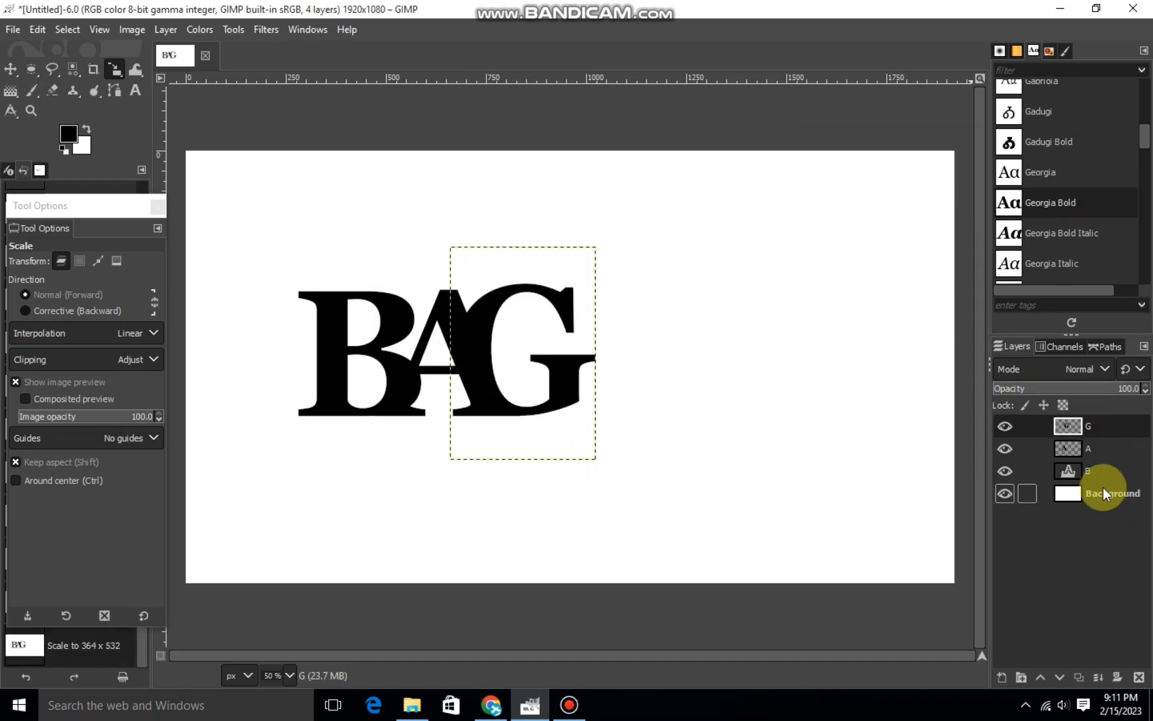
left_click(1078, 445)
left_click(1006, 425)
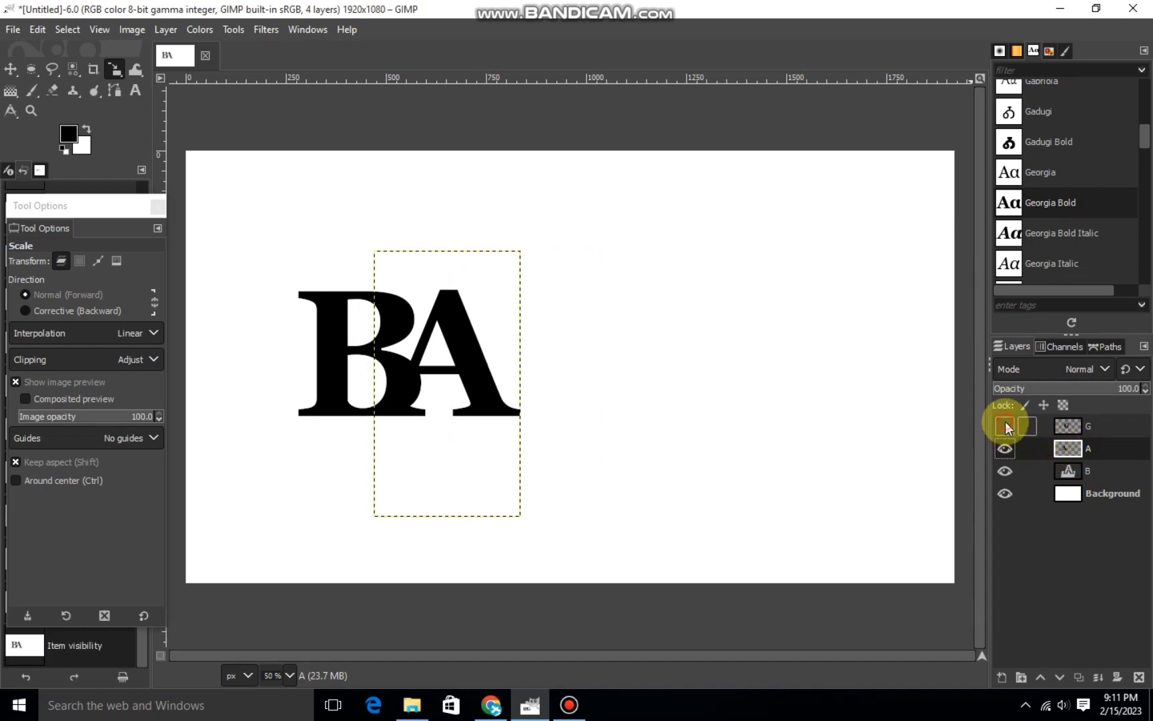
Hide the B and outline the A's crossbar with a free selection.
left_click(1005, 472)
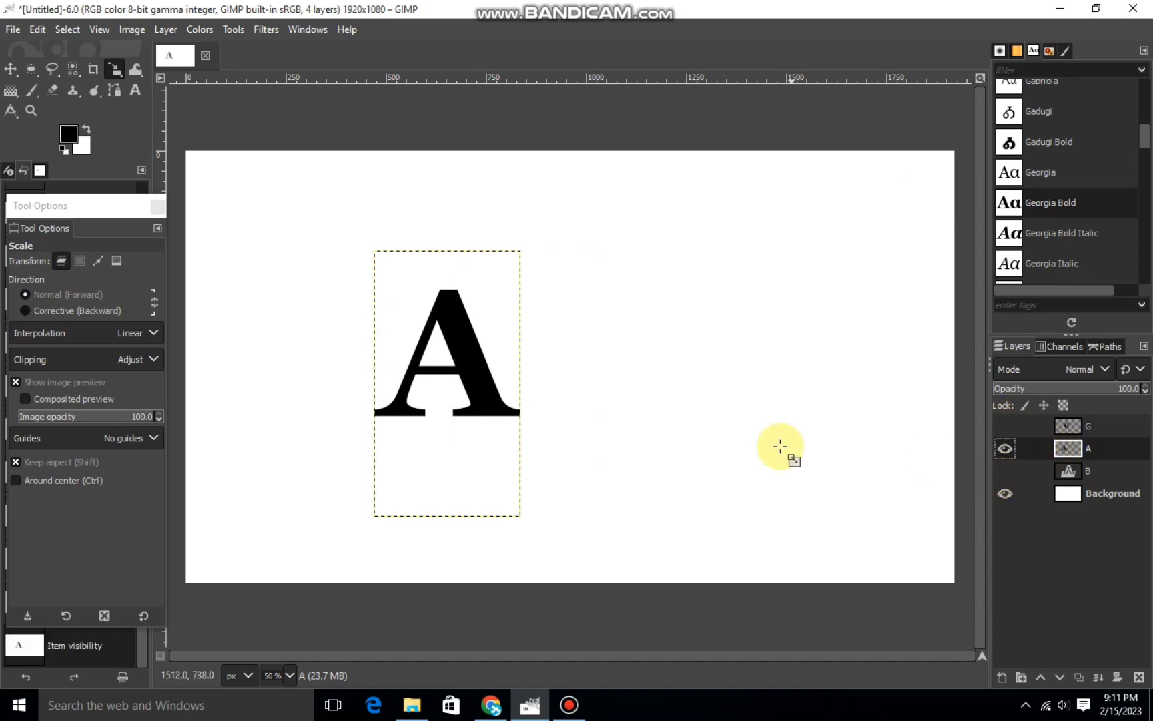
left_click(59, 72)
scroll(361, 360, "up", 2)
scroll(321, 316, "up", 1)
scroll(330, 309, "up", 1)
scroll(332, 311, "up", 1)
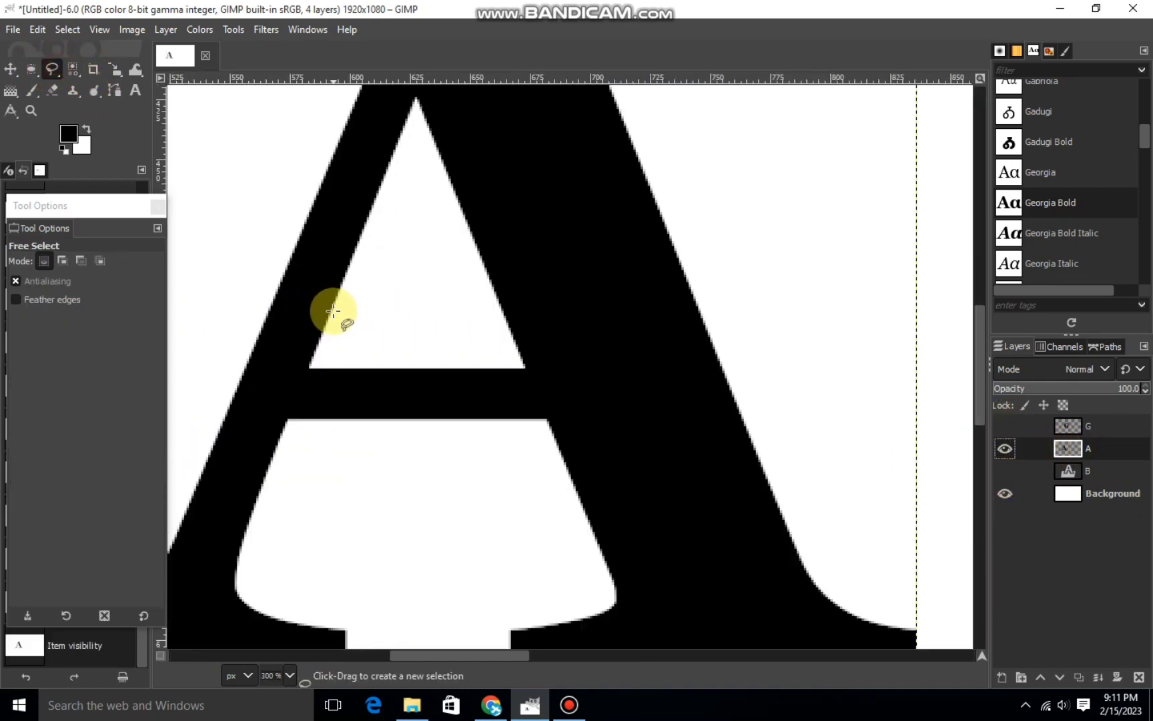
left_click(332, 310)
left_click(276, 447)
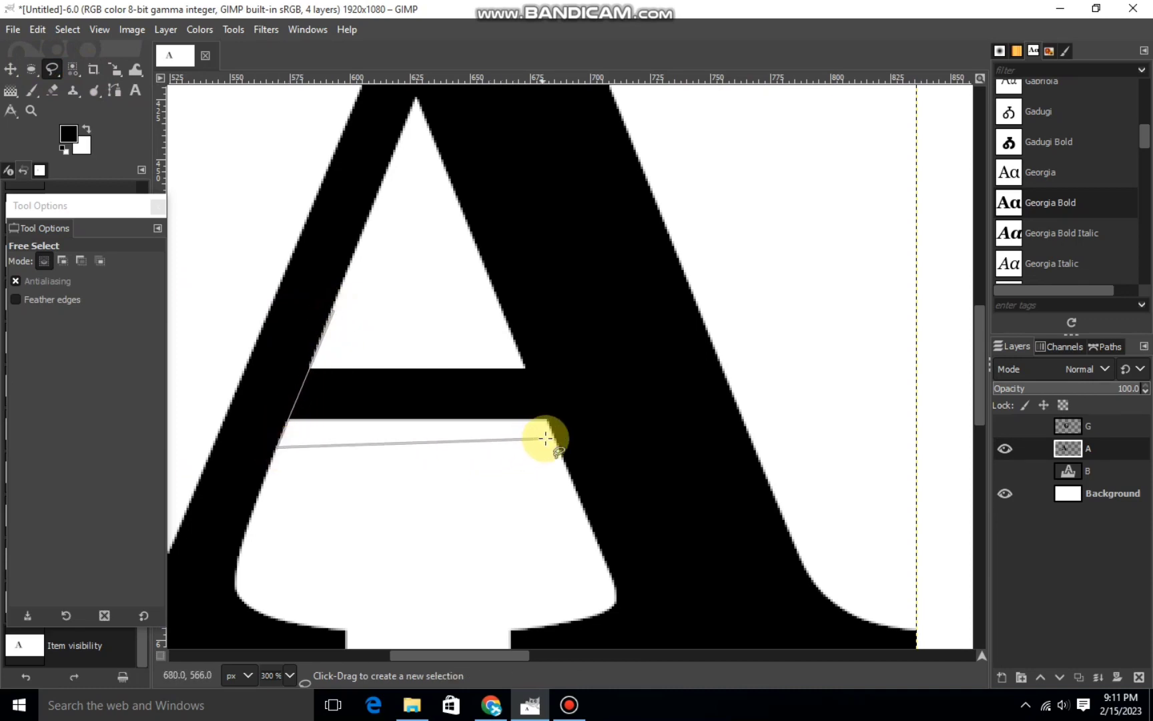
left_click(553, 438)
left_click(509, 330)
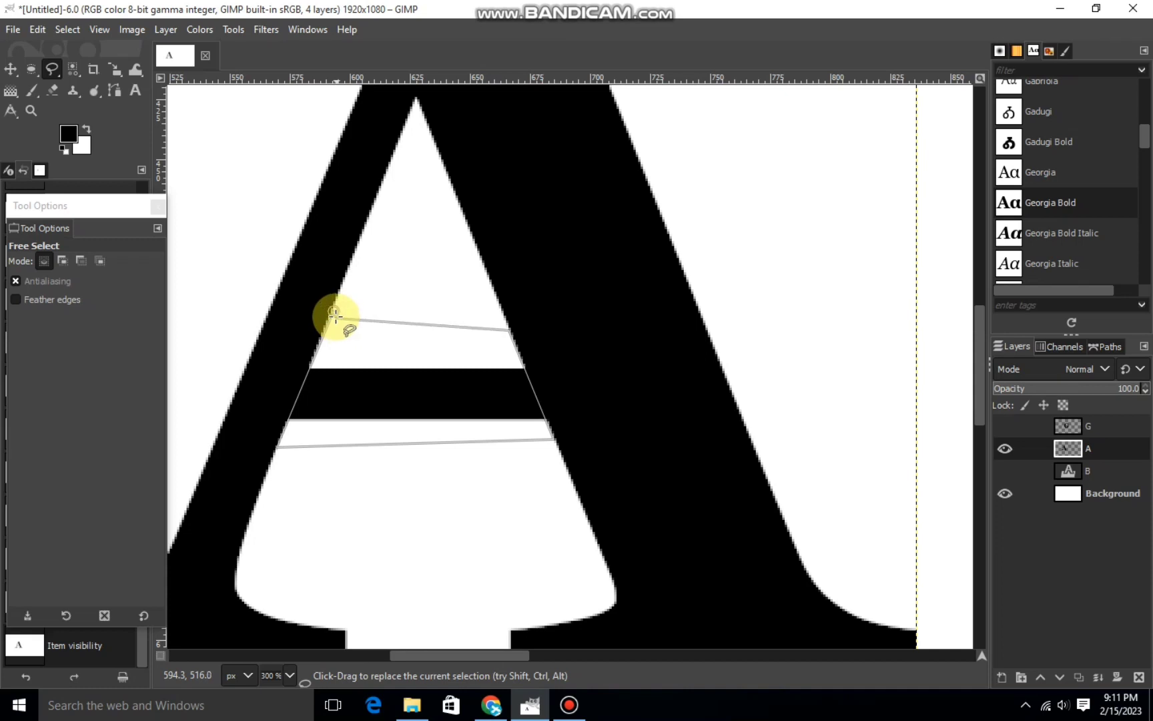
left_click(335, 314)
key("Return")
scroll(442, 342, "up", 2)
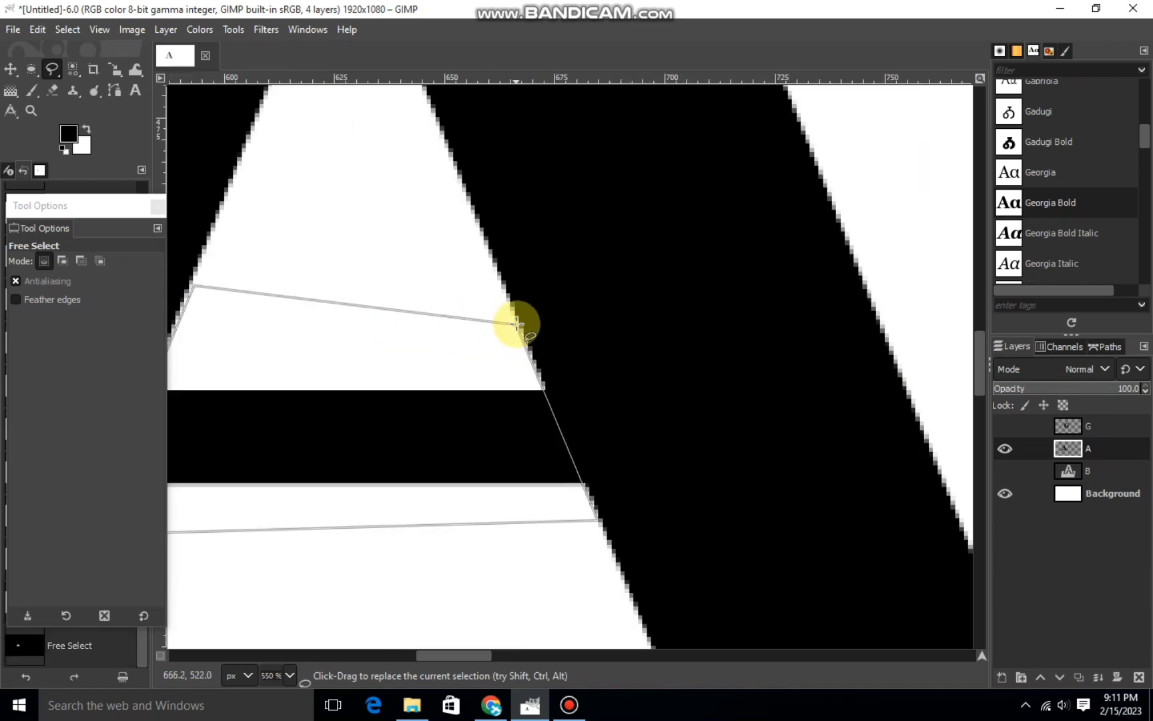
left_click_drag(476, 654, 439, 658)
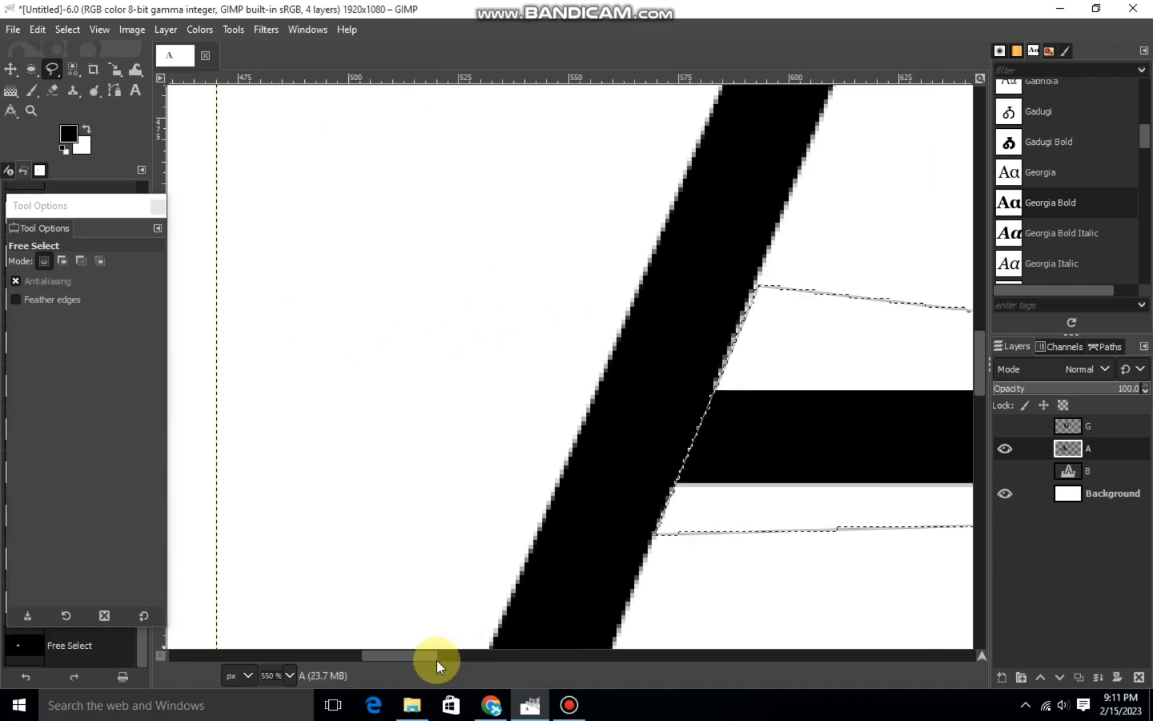
key("ctrl+z")
key("Return")
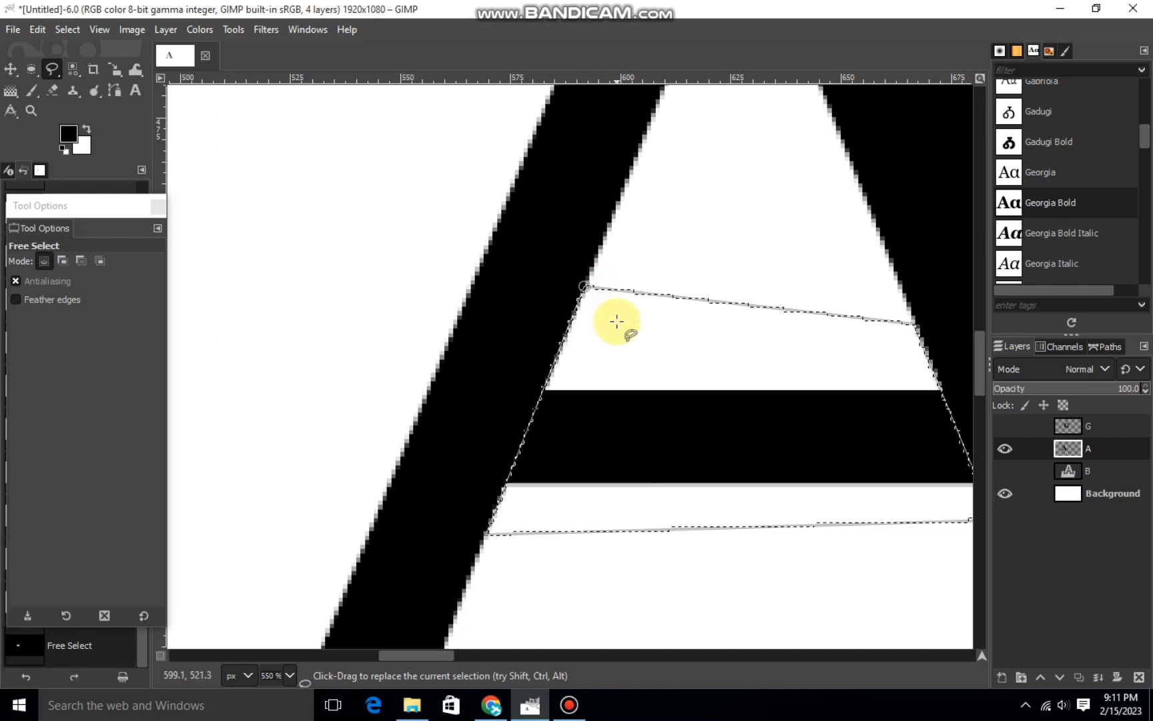
Cut the crossbar out of the A and clear the selection.
scroll(626, 329, "down", 2, "ctrl")
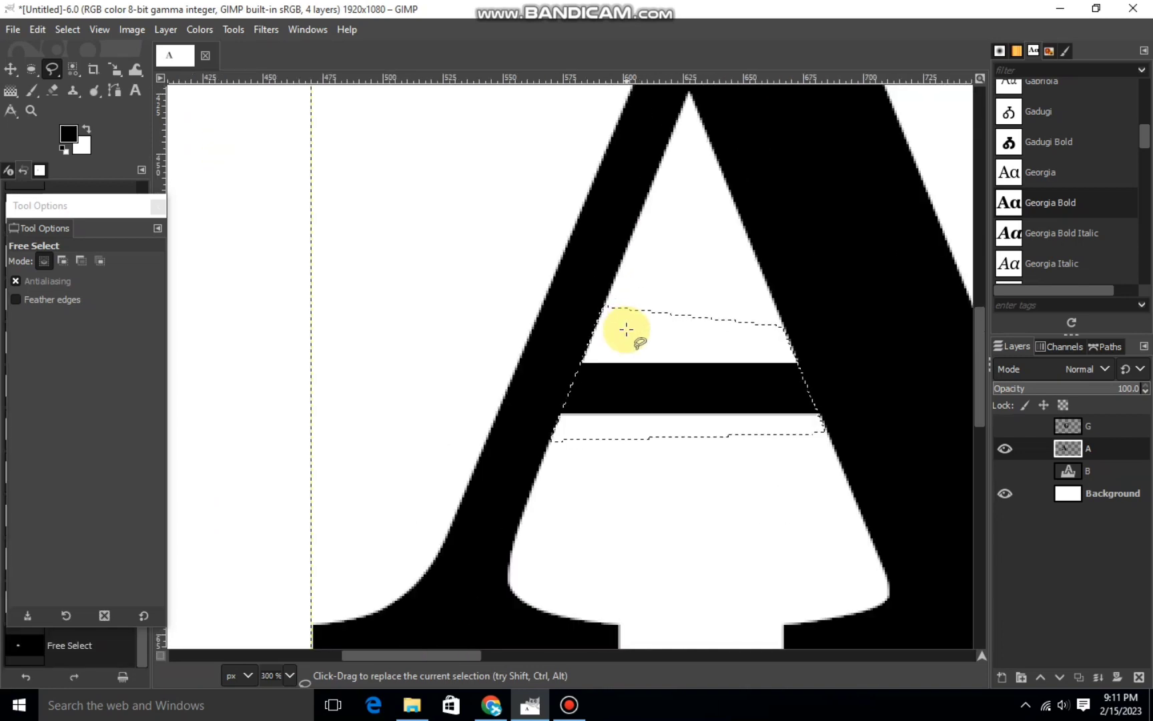
scroll(626, 329, "down", 3, "ctrl")
scroll(618, 327, "down", 1, "ctrl")
right_click(618, 329)
mouse_move(651, 379)
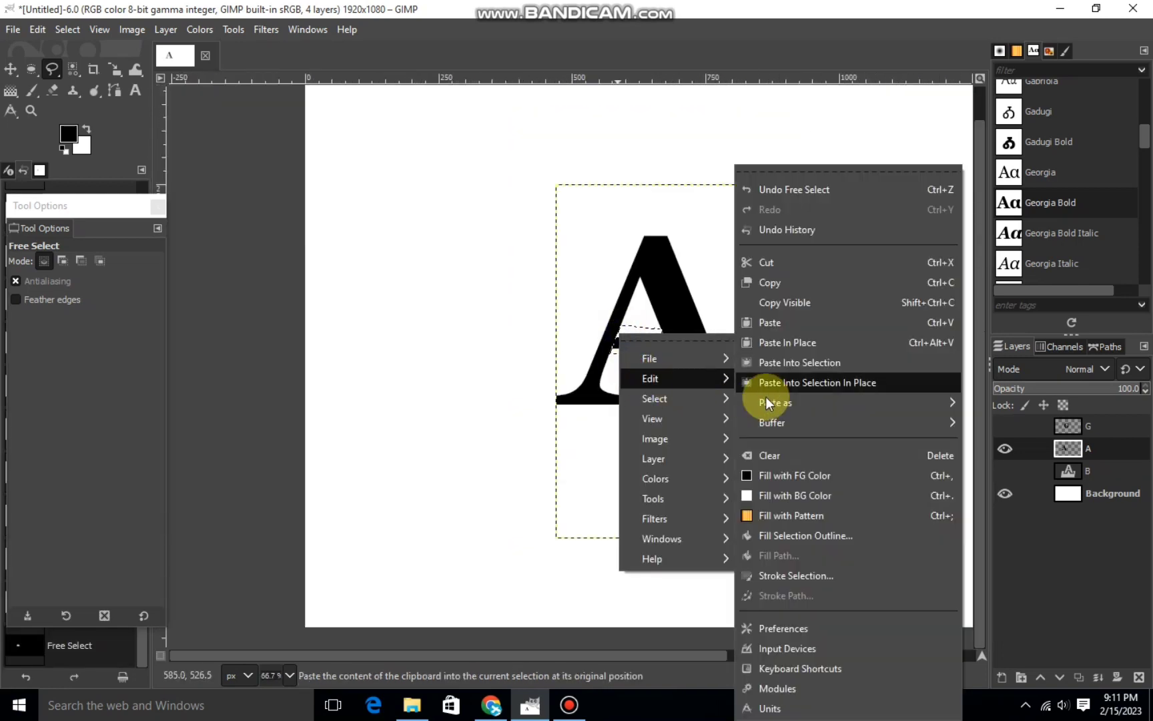
left_click(773, 264)
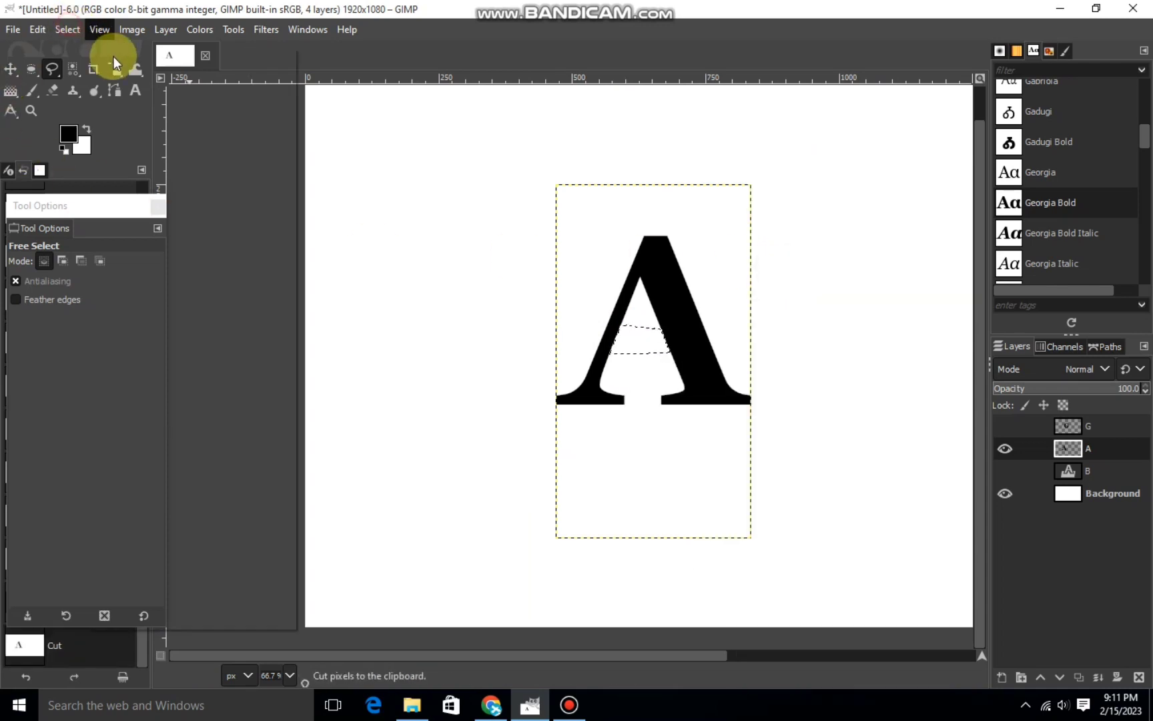
left_click(67, 29)
left_click(76, 70)
scroll(425, 224, "down", 1, "ctrl")
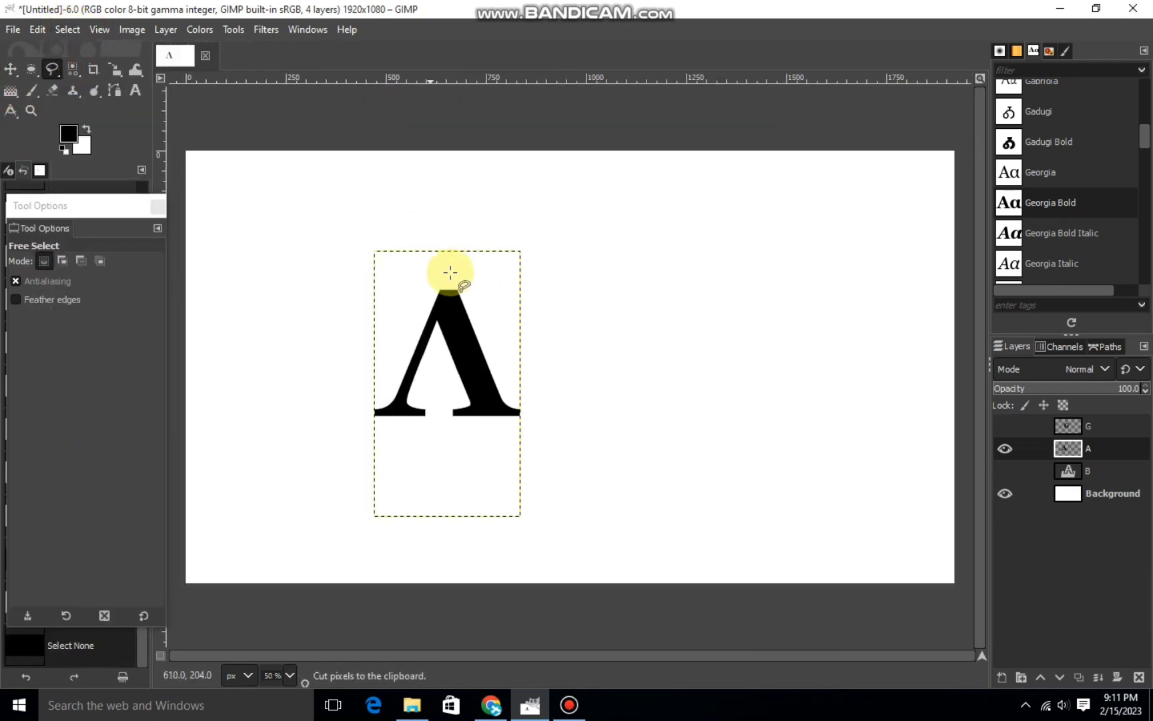
Make the B and G layers visible again.
left_click(1065, 468)
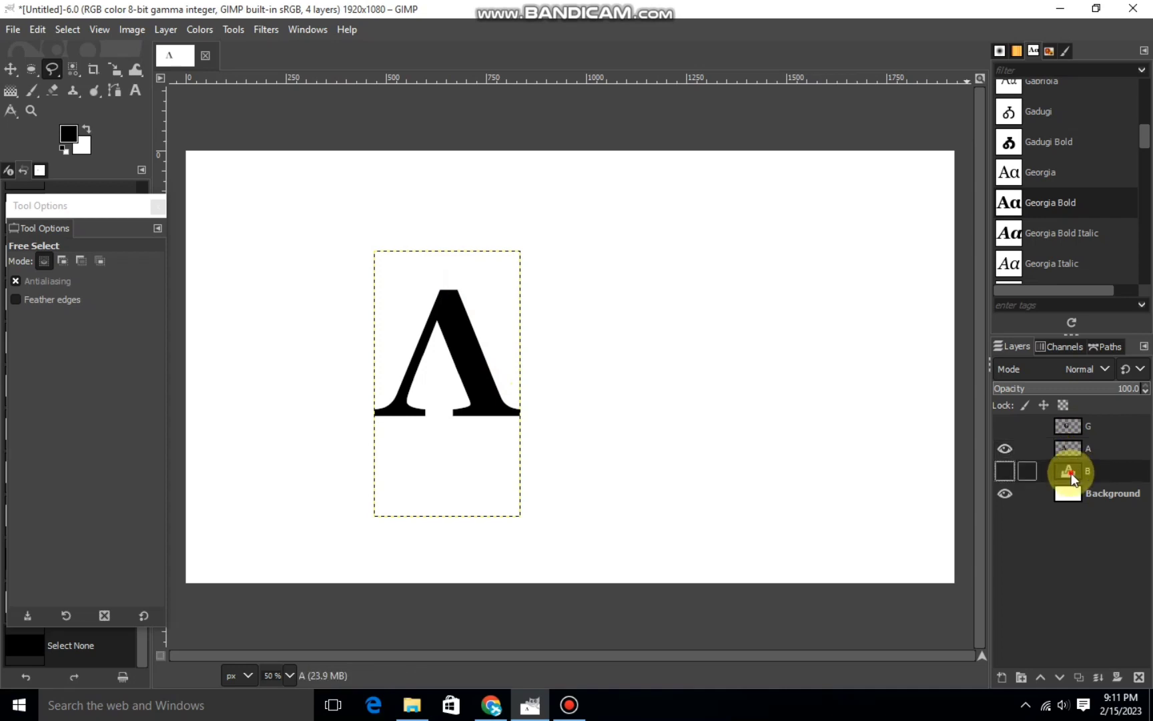
left_click(1004, 470)
left_click(1101, 426)
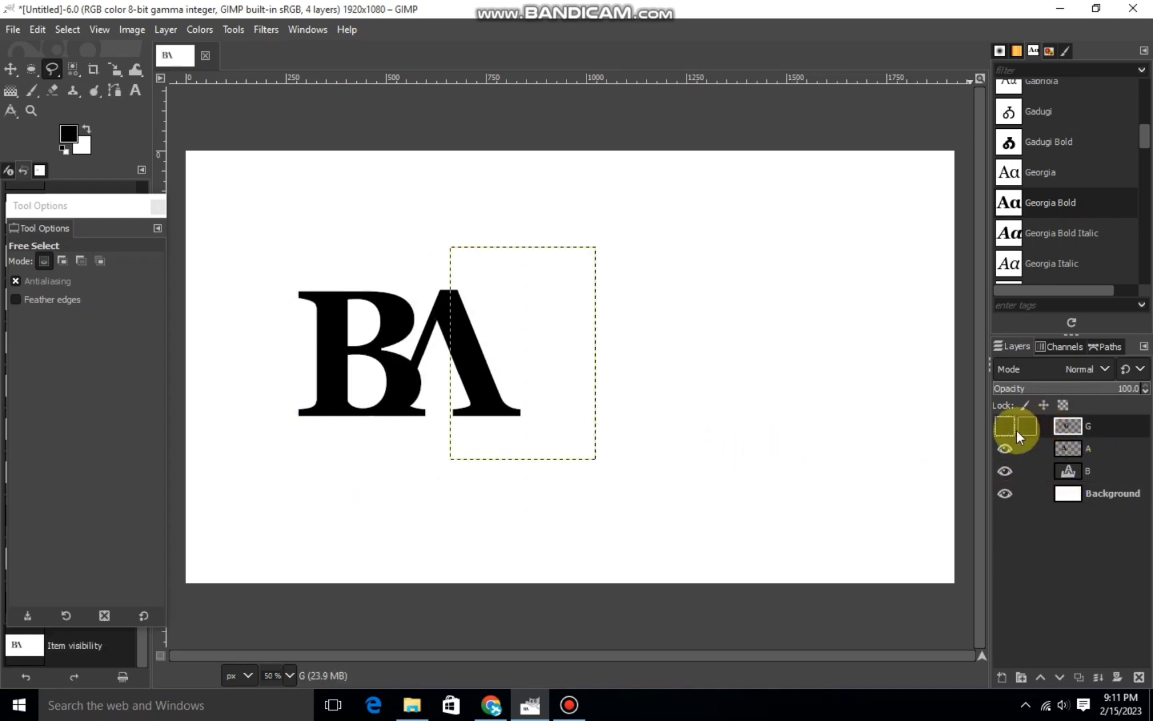
left_click(1004, 426)
Fuzzy-select the B, grow it by 10 px, and cut that area from the A.
left_click(1085, 475)
left_click(73, 69)
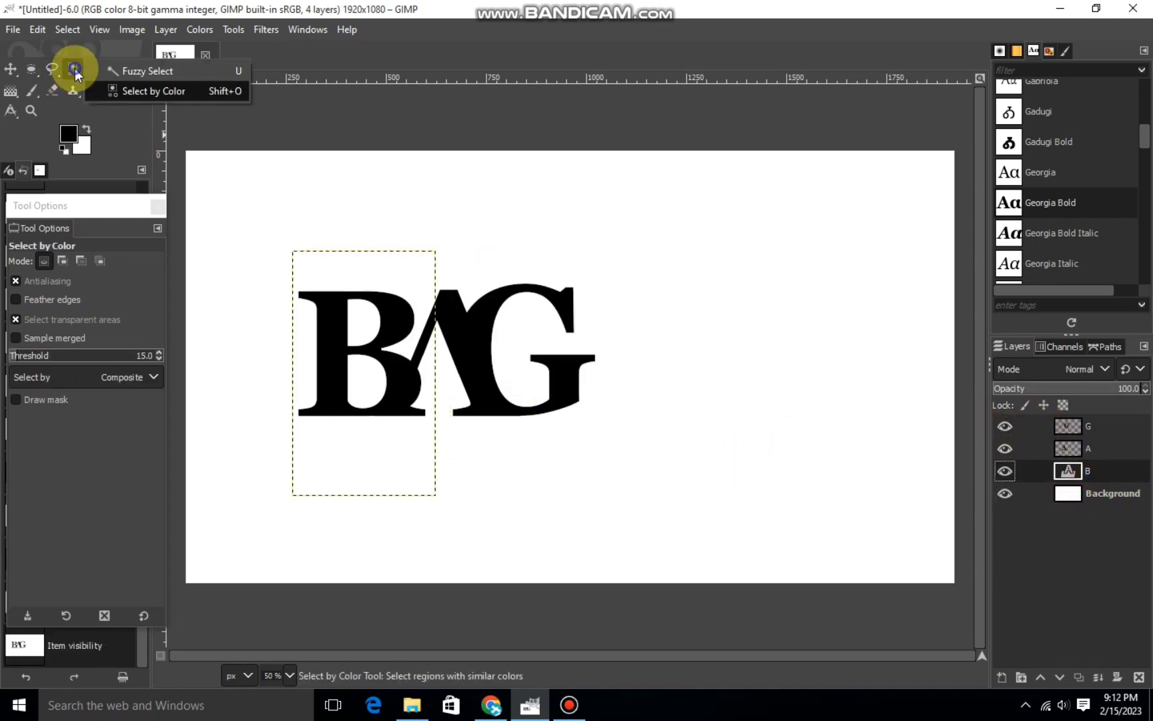
left_click(147, 70)
left_click(331, 356)
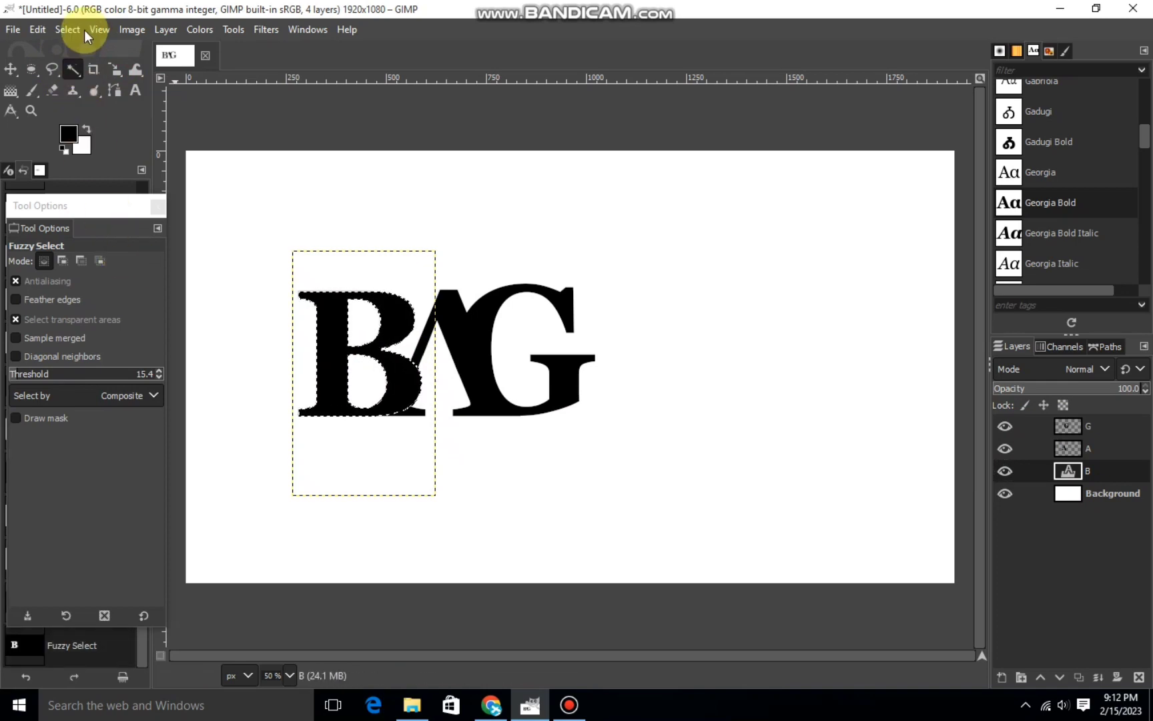
left_click(68, 29)
left_click(85, 267)
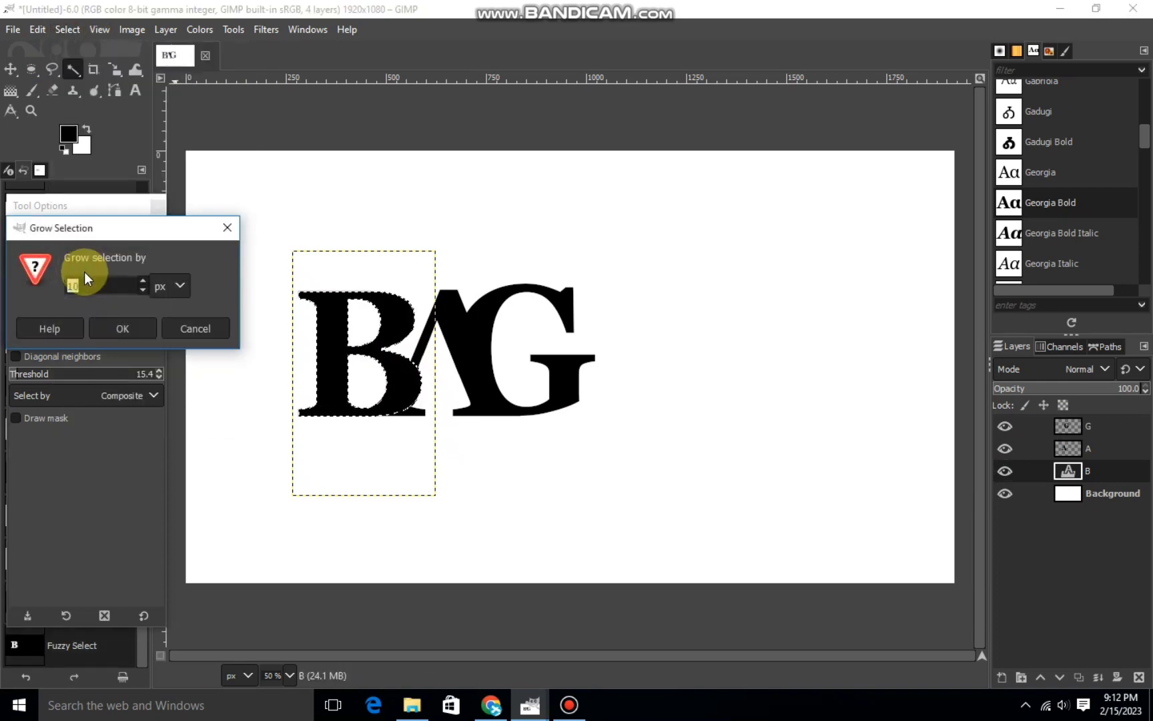
left_click(107, 327)
left_click(1088, 449)
right_click(534, 407)
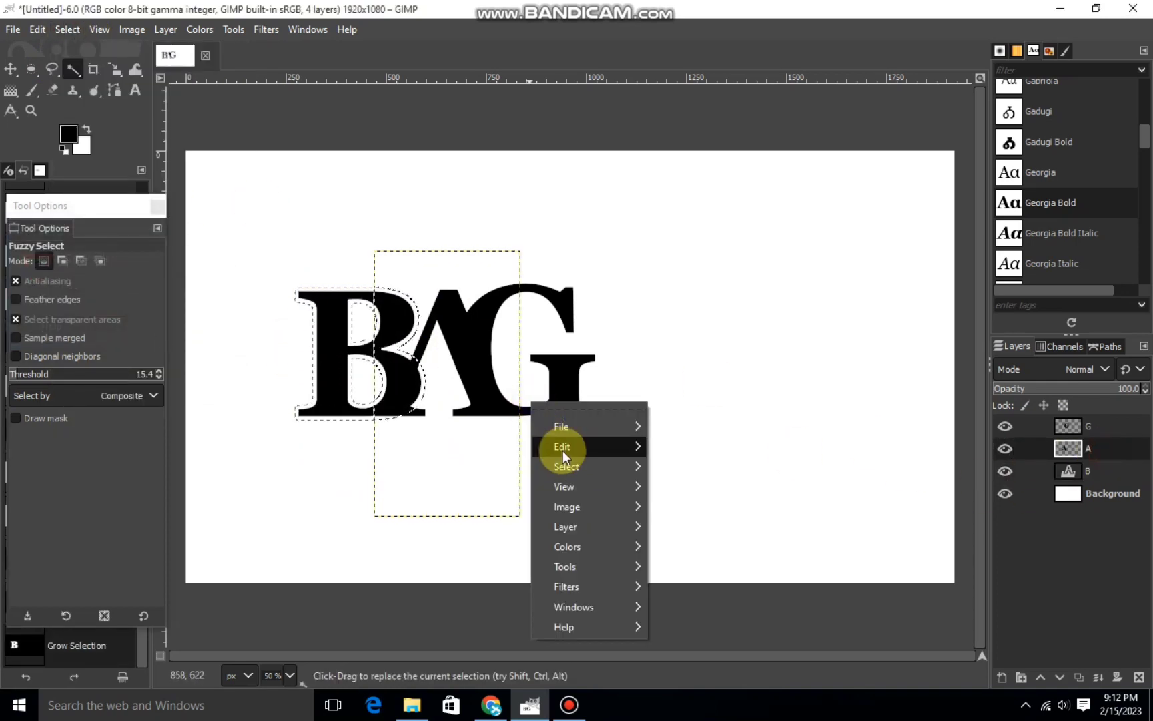
left_click(698, 267)
left_click(68, 29)
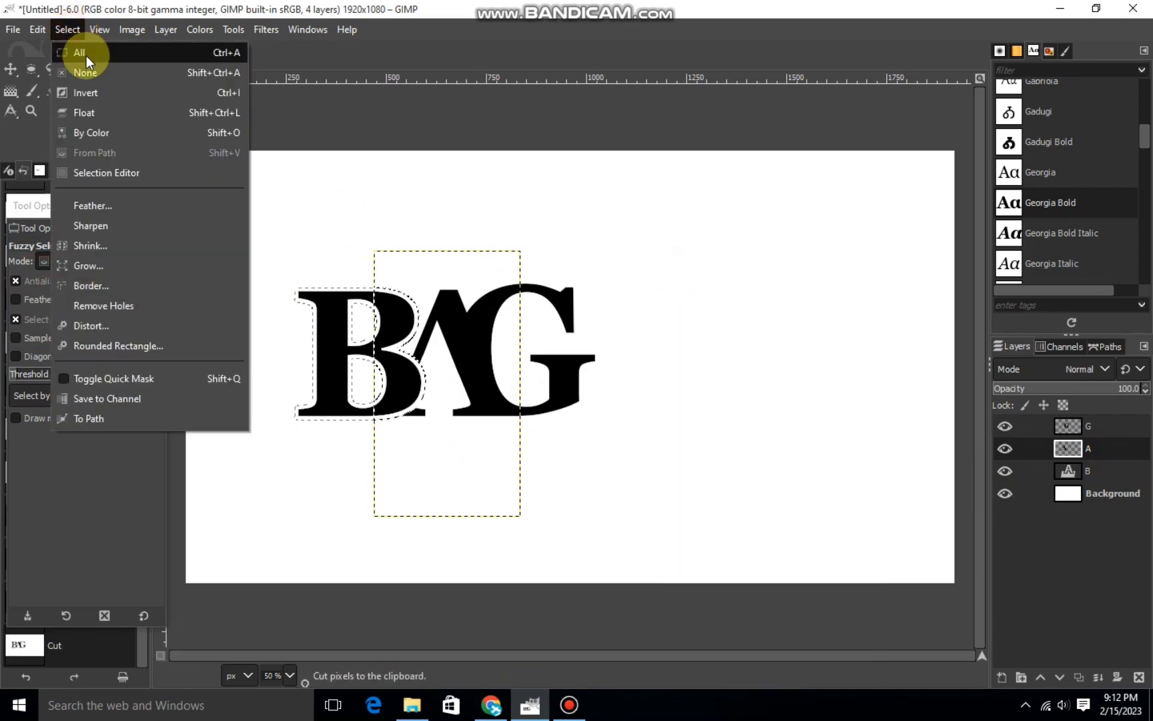
left_click(85, 69)
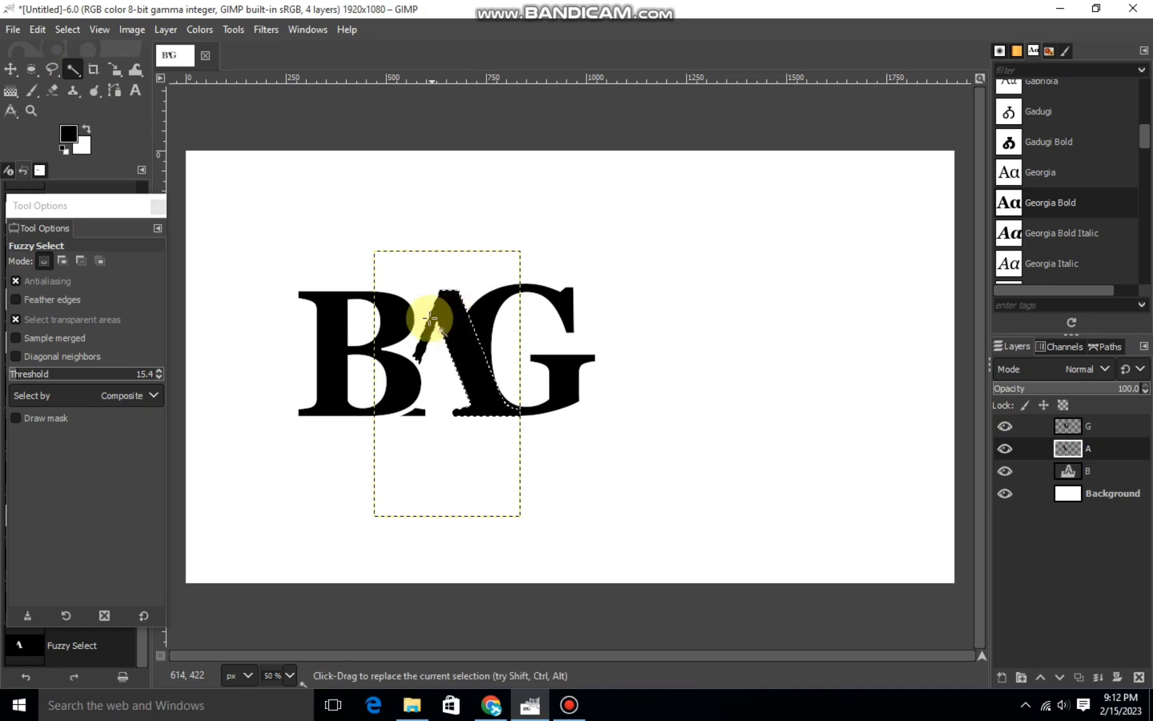
Grow the A selection and cut a gap out of the G where they meet.
left_click(75, 30)
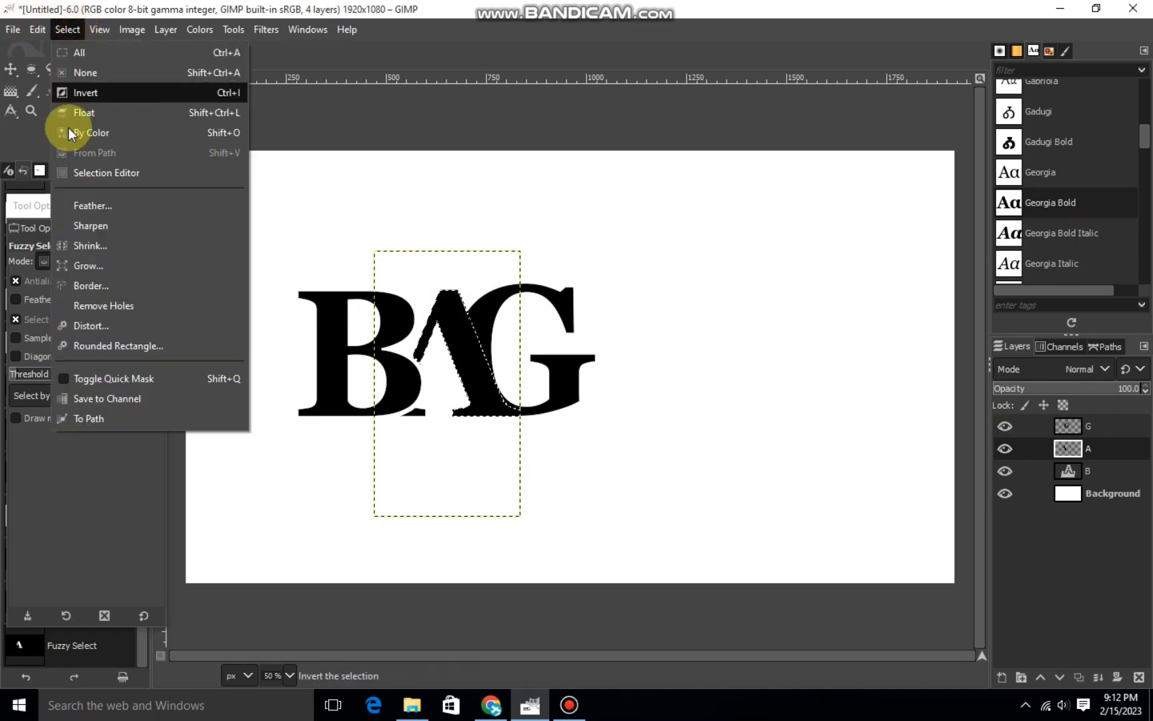
left_click(102, 271)
left_click(134, 334)
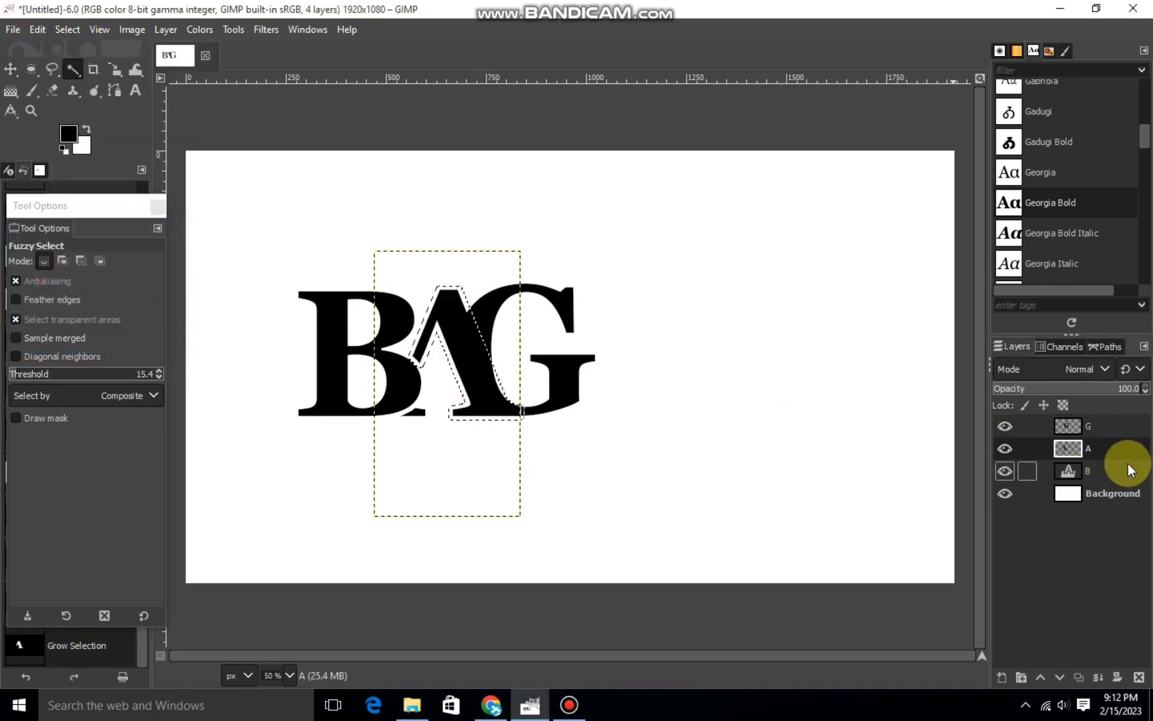
left_click(1079, 424)
right_click(613, 379)
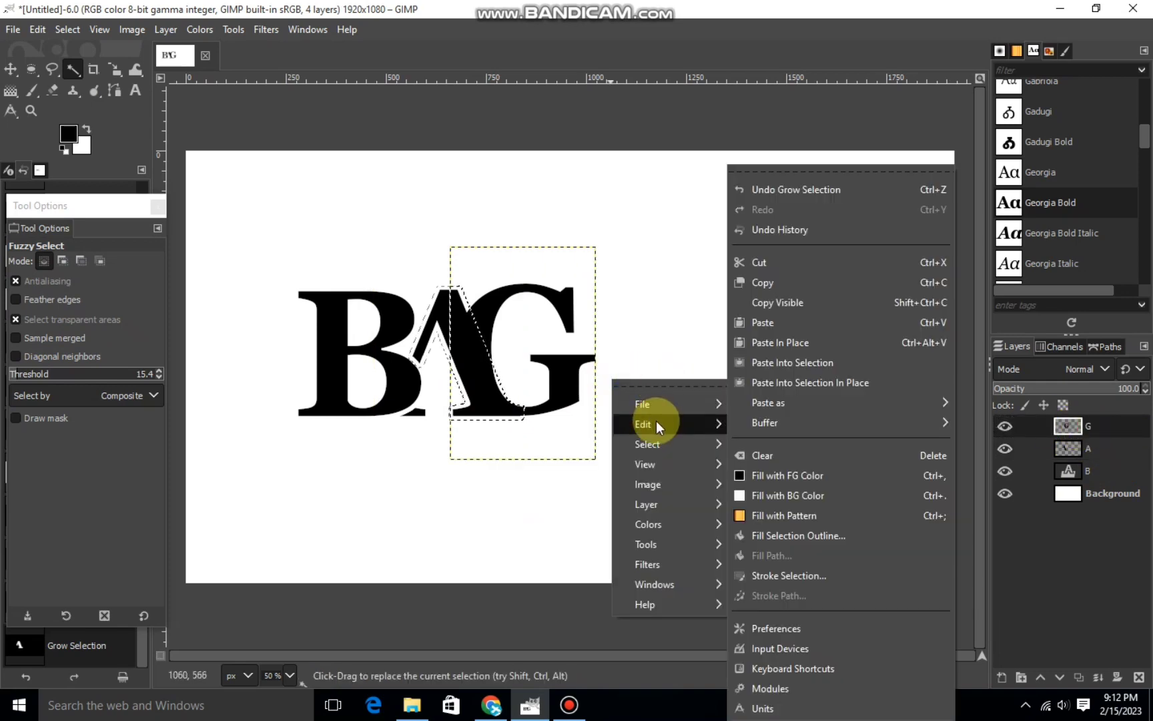
left_click(762, 264)
left_click(67, 29)
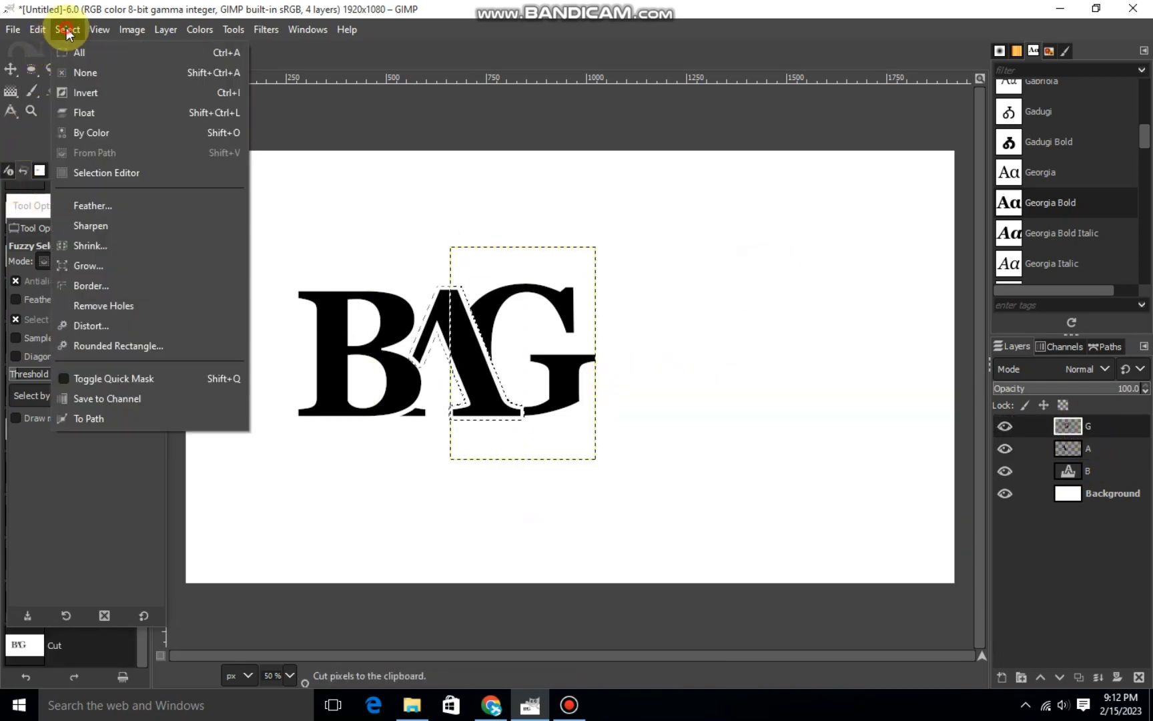
left_click(85, 70)
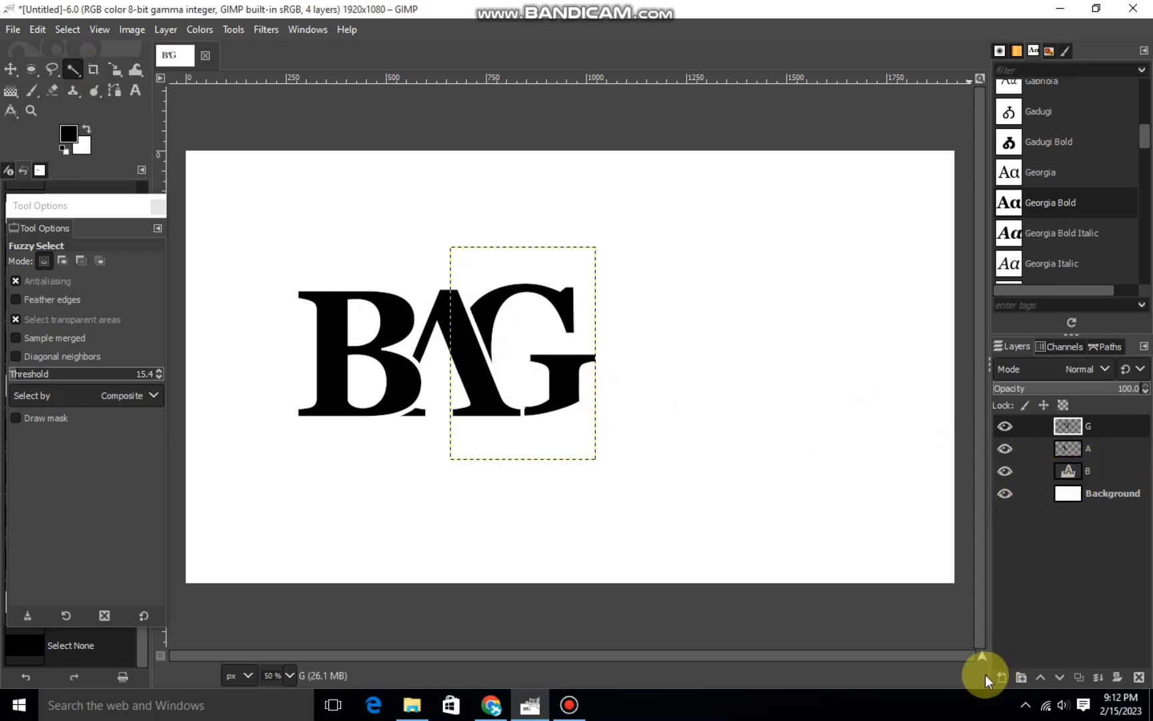
left_click(1002, 676)
On a new layer, draw a curved swoosh path across the B and A, deleting the extra anchor.
key("Return")
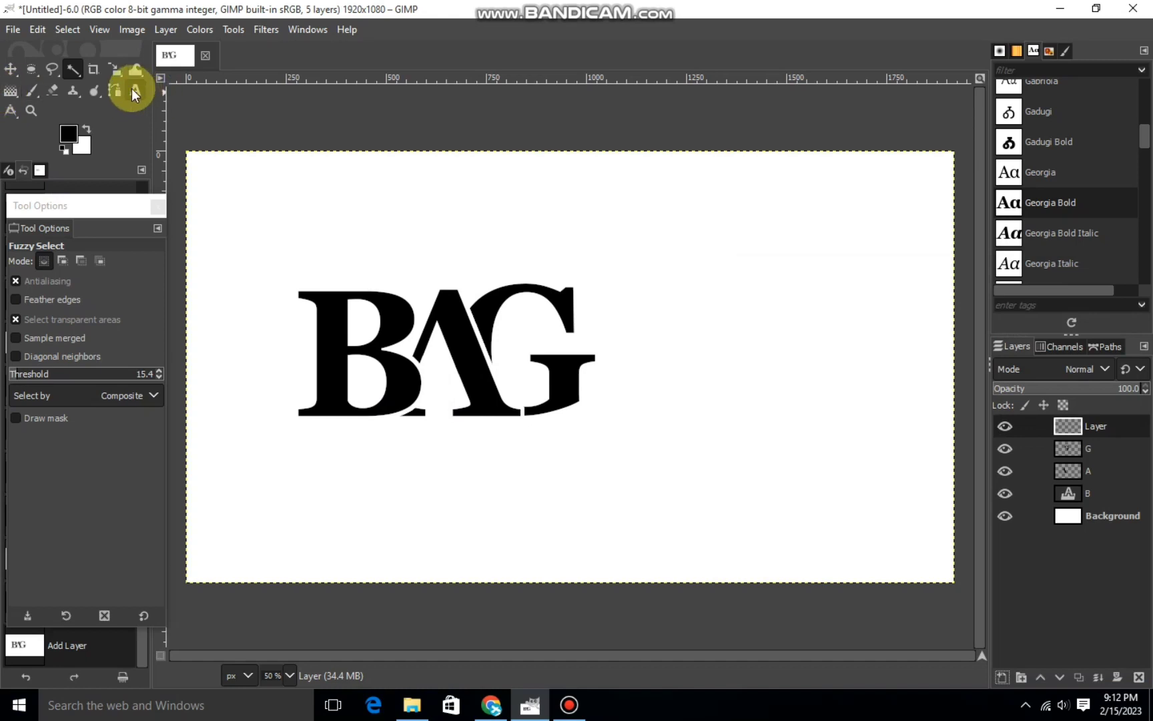
left_click(133, 94)
left_click(520, 377)
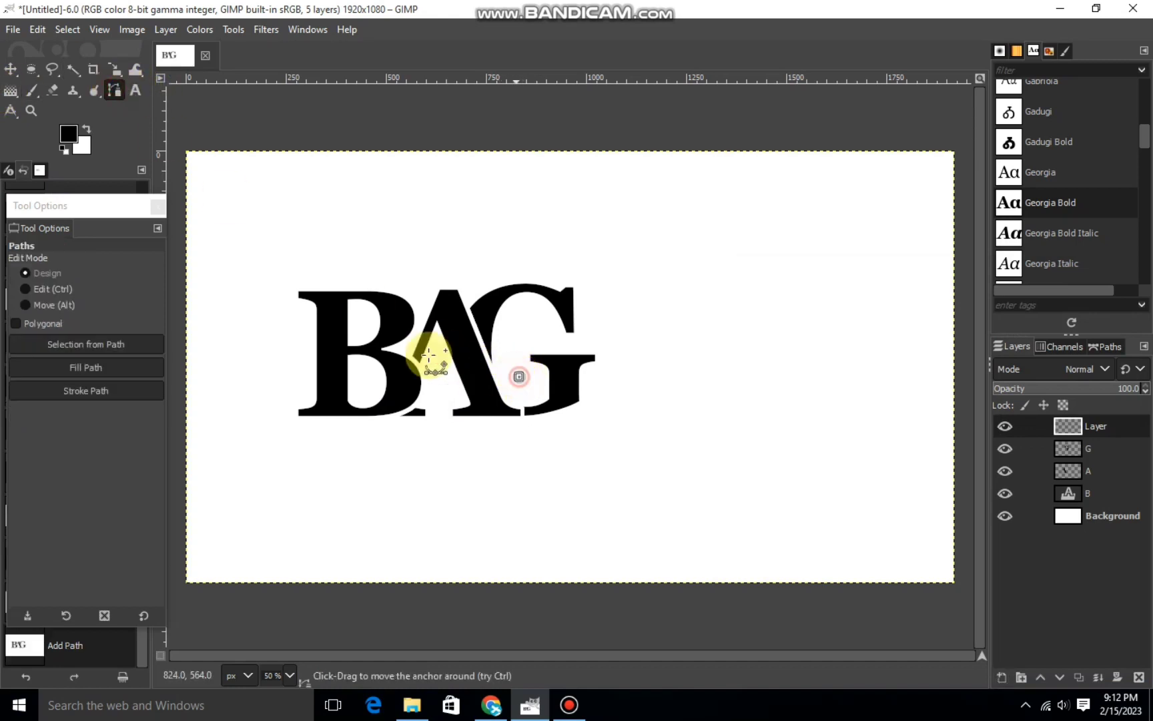
left_click(272, 370)
left_click_drag(380, 377, 381, 344)
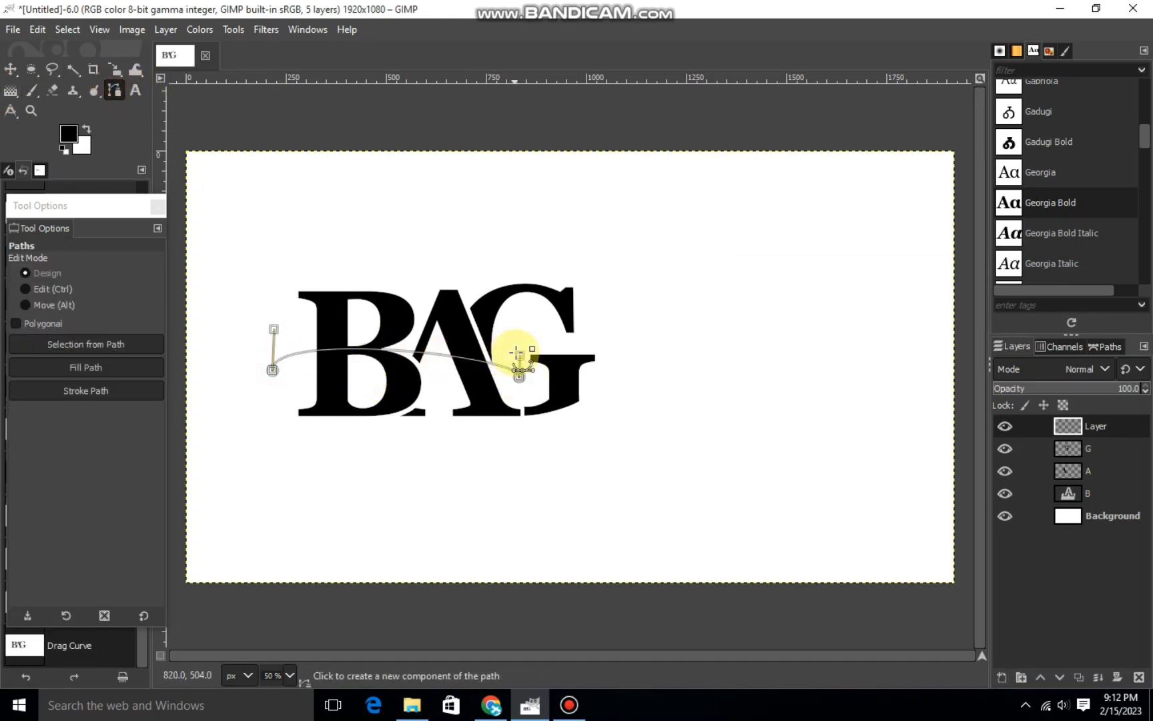
left_click_drag(515, 352, 436, 338)
left_click_drag(273, 329, 307, 340)
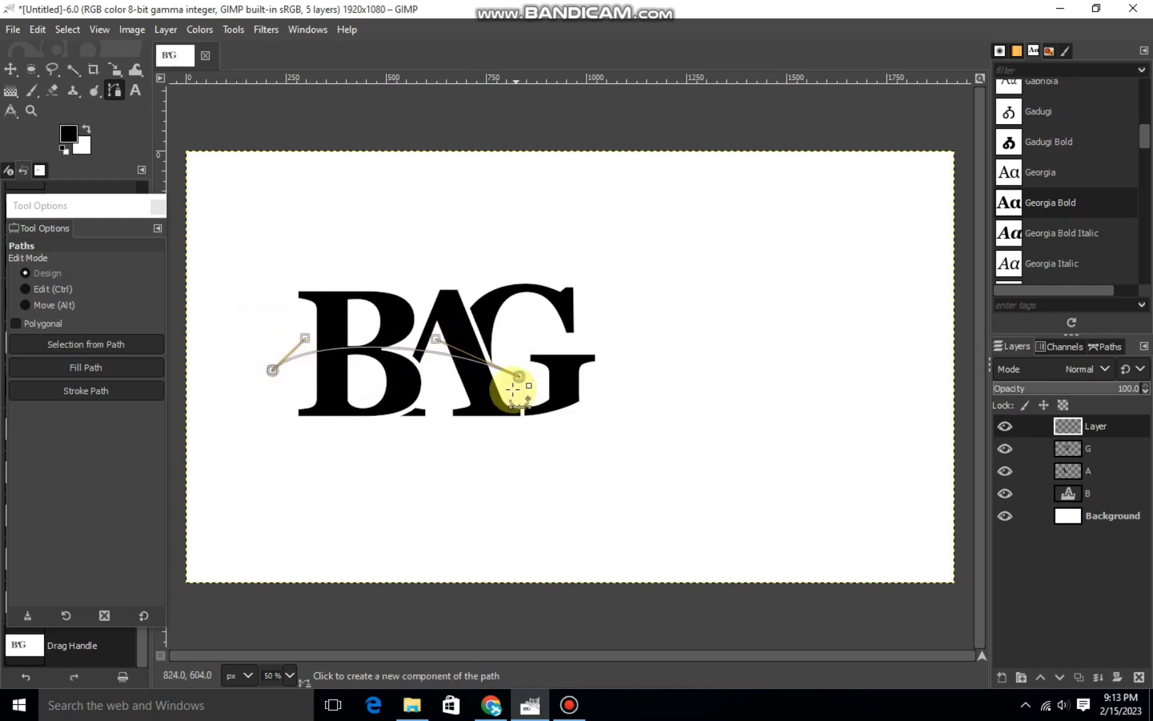
left_click_drag(478, 381, 271, 373)
left_click_drag(361, 374, 381, 350)
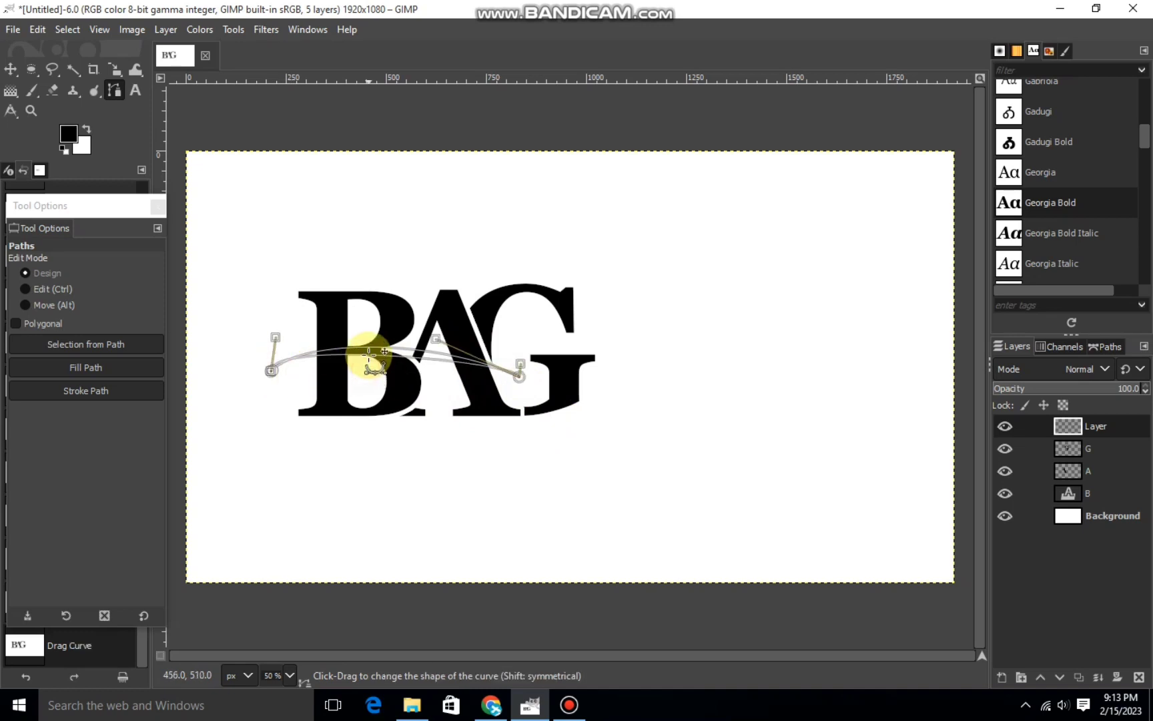
left_click_drag(519, 364, 451, 355)
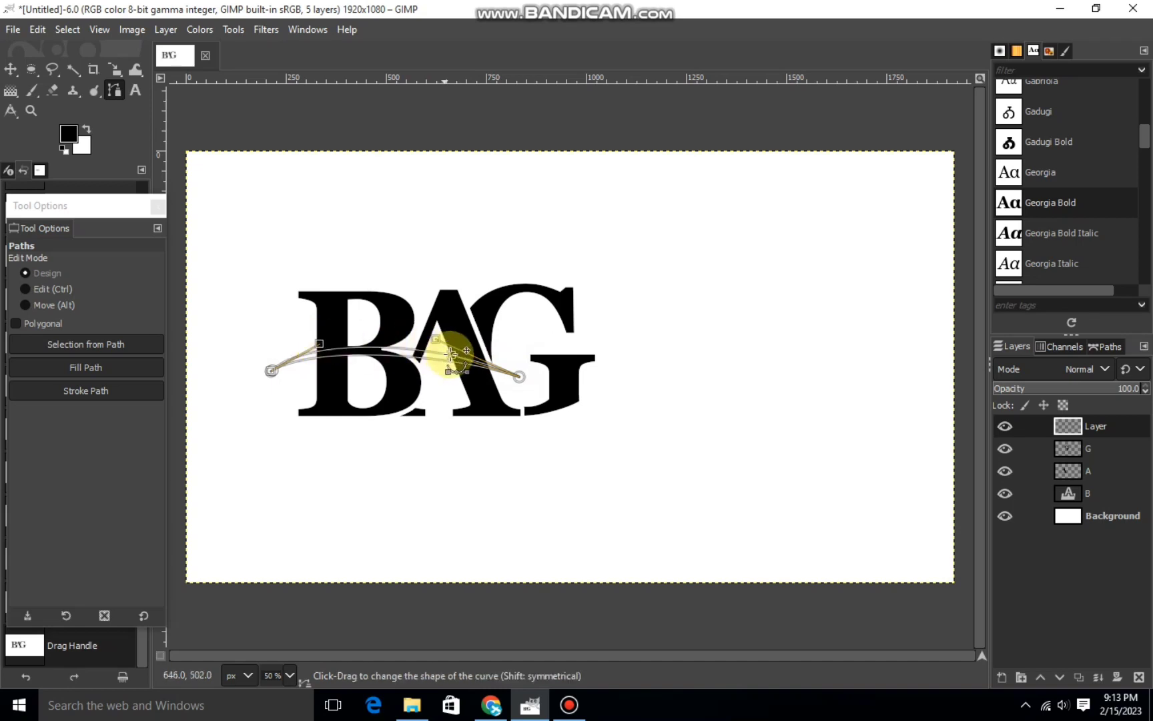
scroll(515, 373, "up", 2)
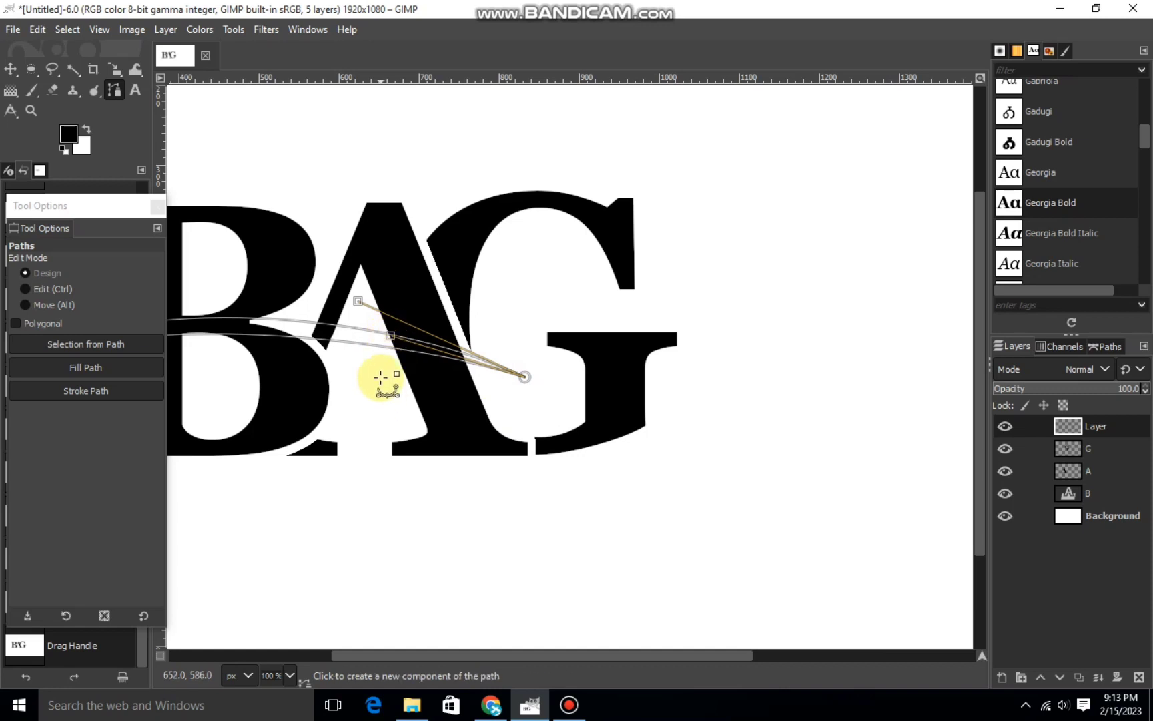
key("Delete")
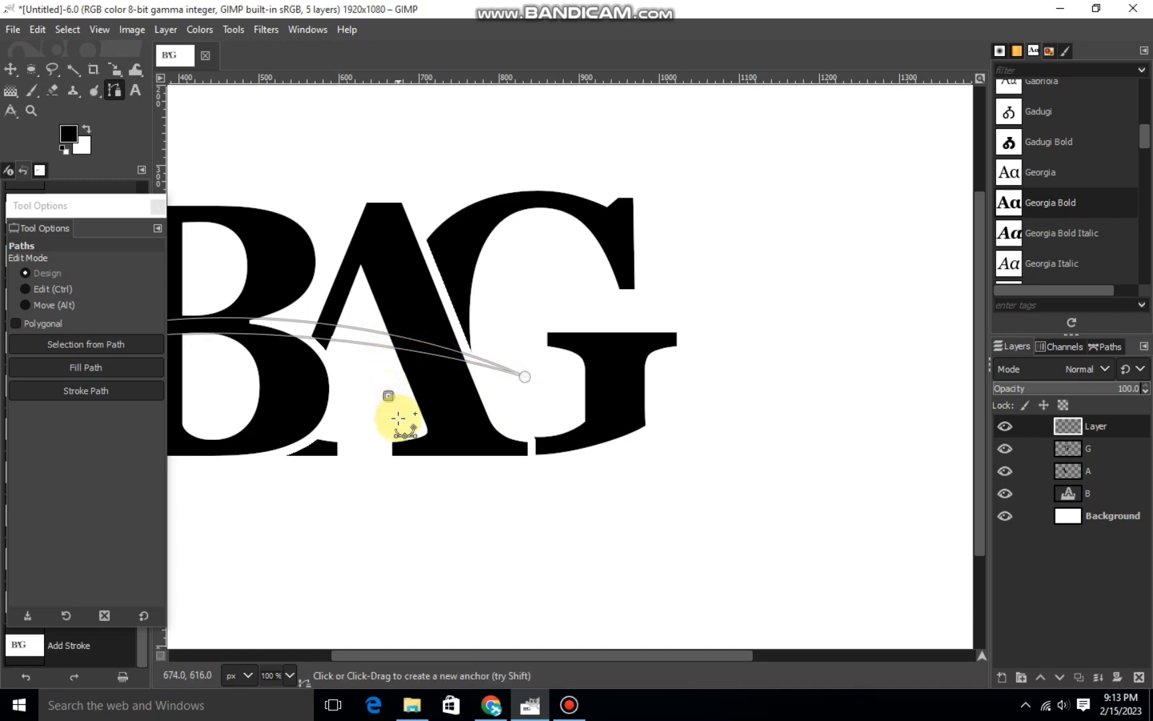
Convert the swoosh path to a selection and fill it with black.
scroll(386, 412, "down", 1)
scroll(338, 401, "down", 2)
key("shift+v")
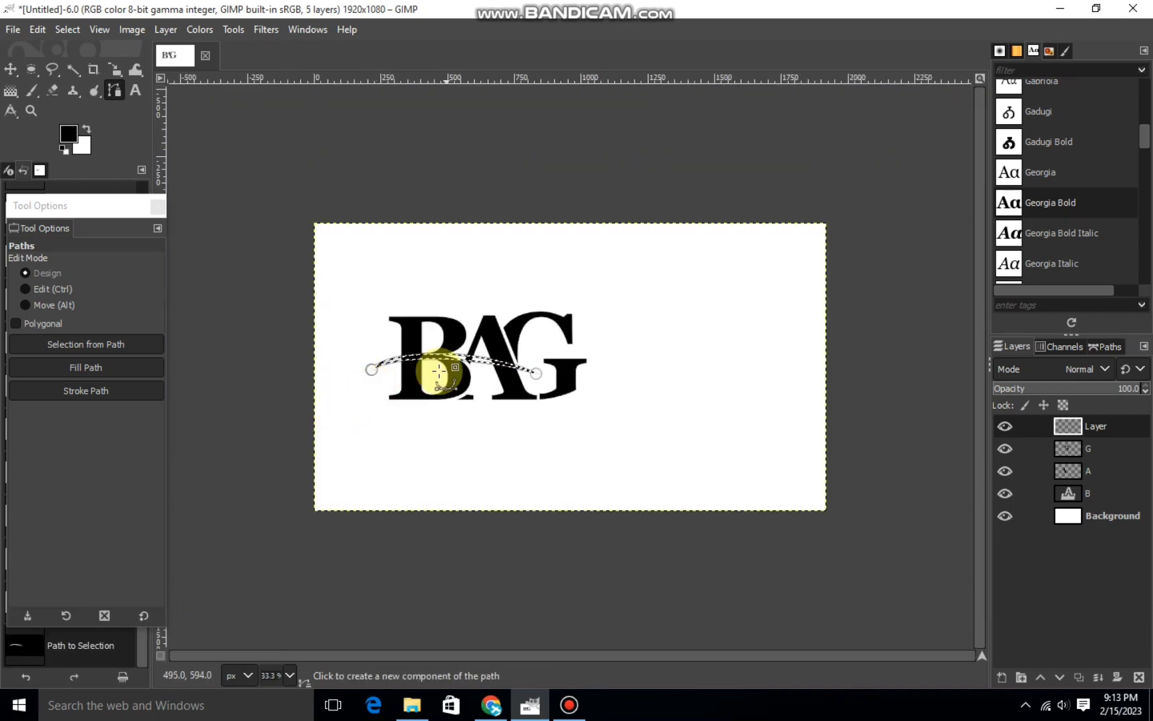
right_click(444, 379)
key("Escape")
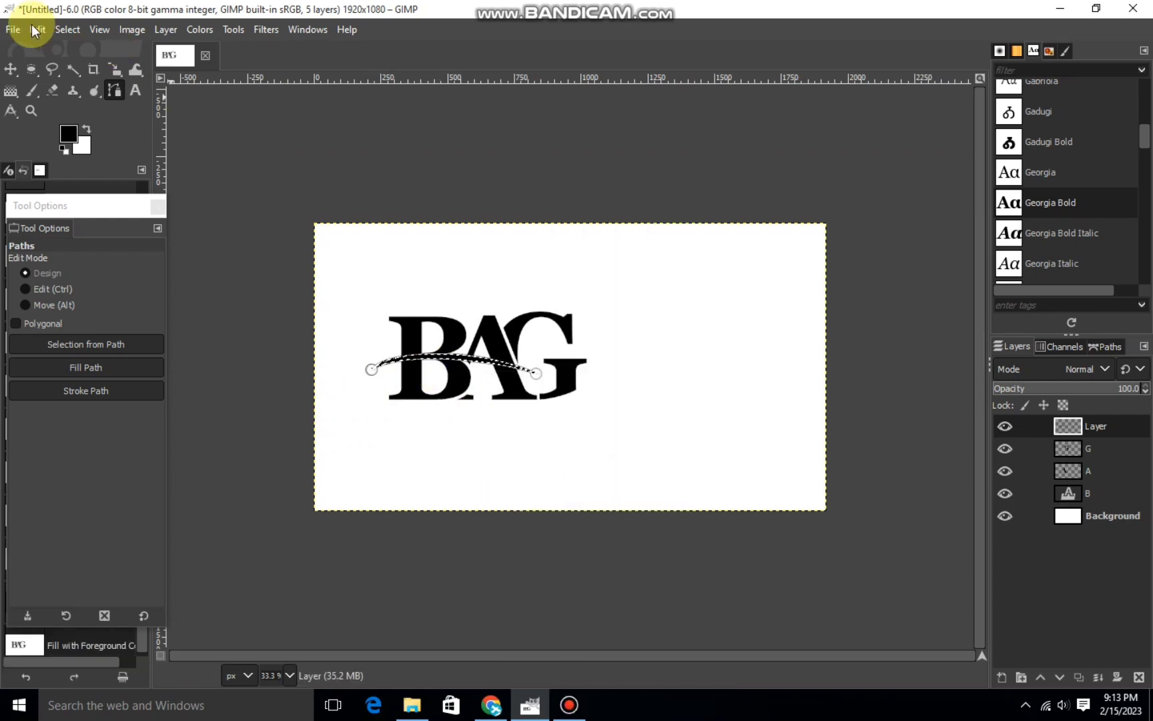
left_click(67, 30)
Deselect, then scale the swoosh layer to 2149 × 1208 and shift it across the letters.
left_click(83, 72)
left_click(8, 68)
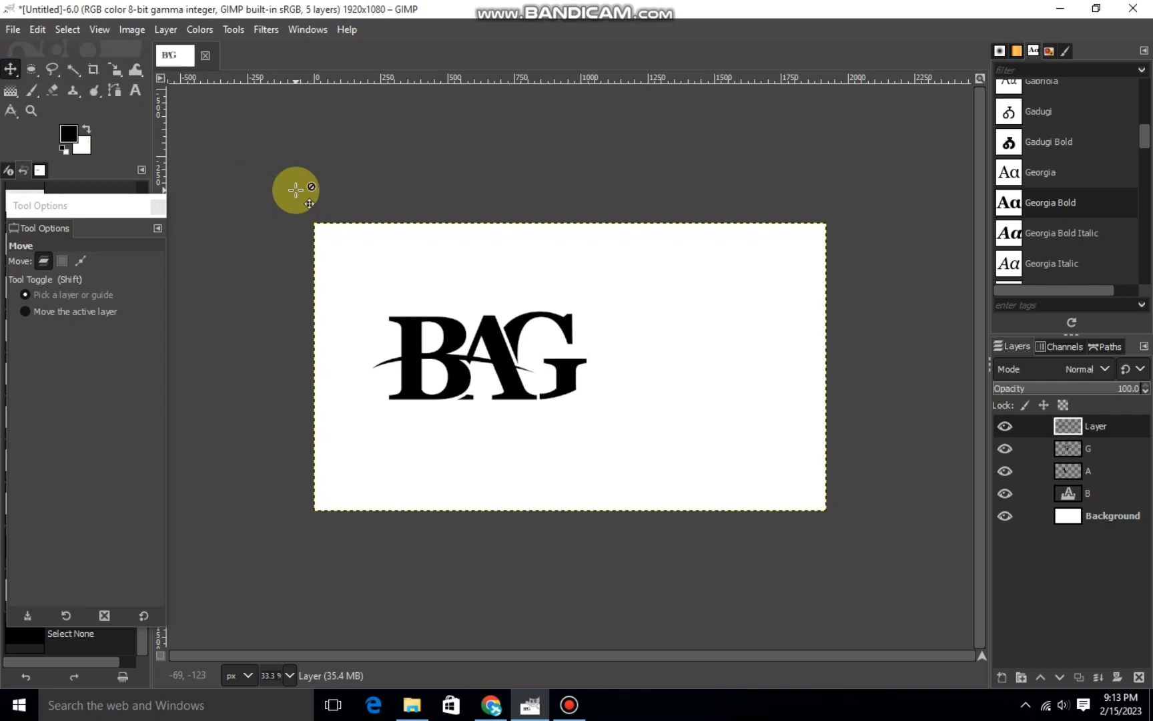
scroll(367, 321, "up", 2)
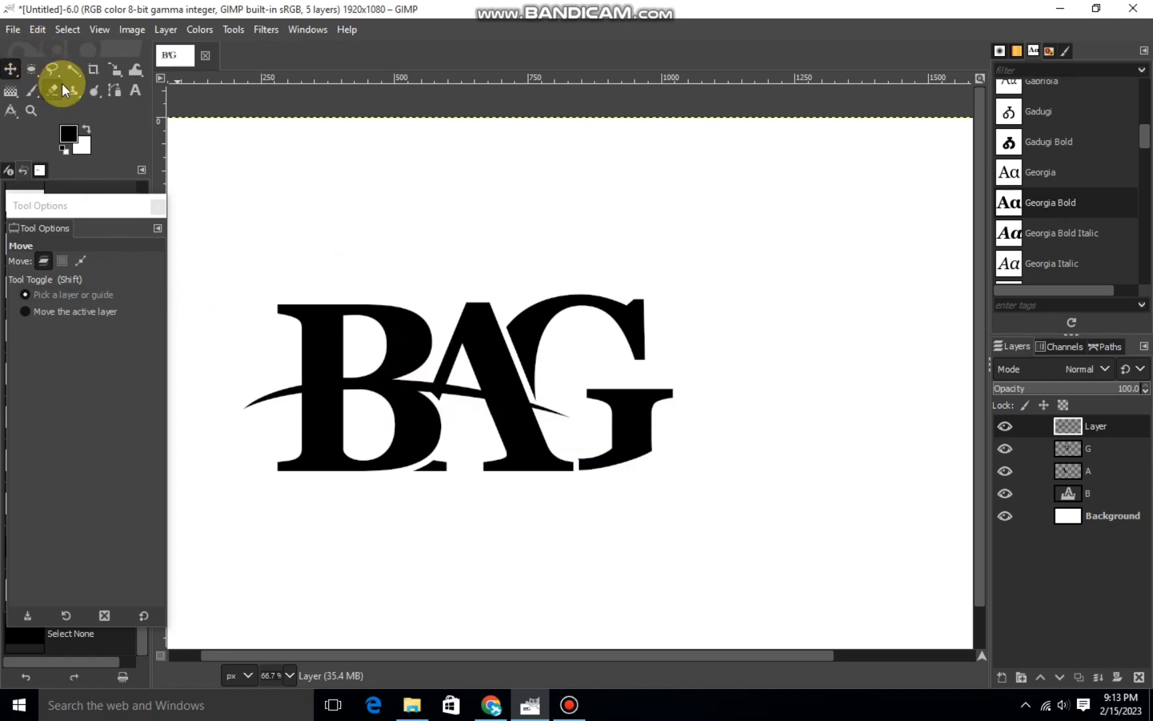
scroll(156, 155, "down", 1)
left_click(115, 68)
left_click(333, 216)
left_click_drag(402, 294, 489, 381)
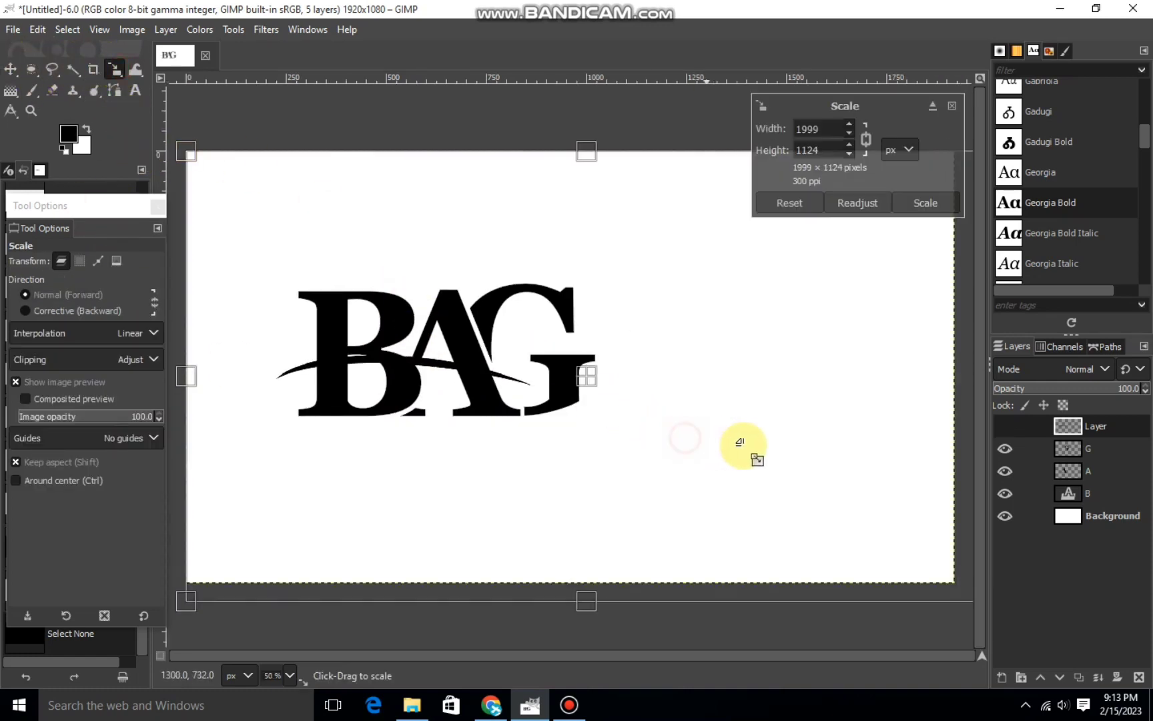
left_click_drag(590, 381, 600, 365)
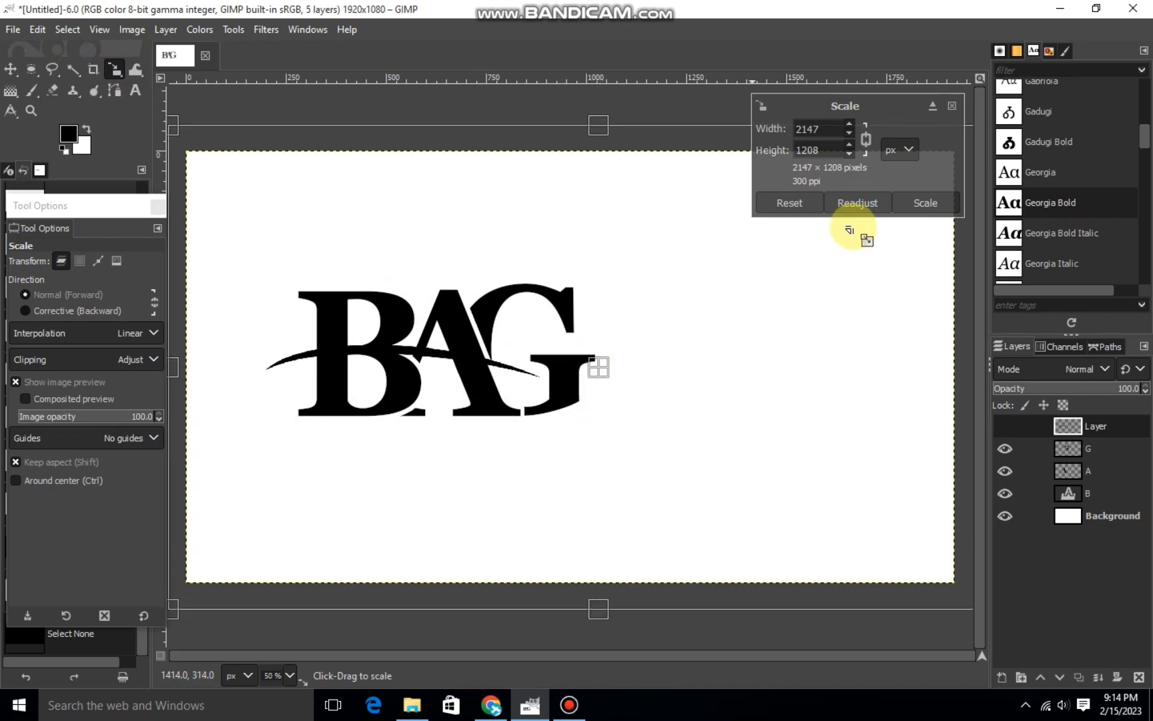
left_click(925, 203)
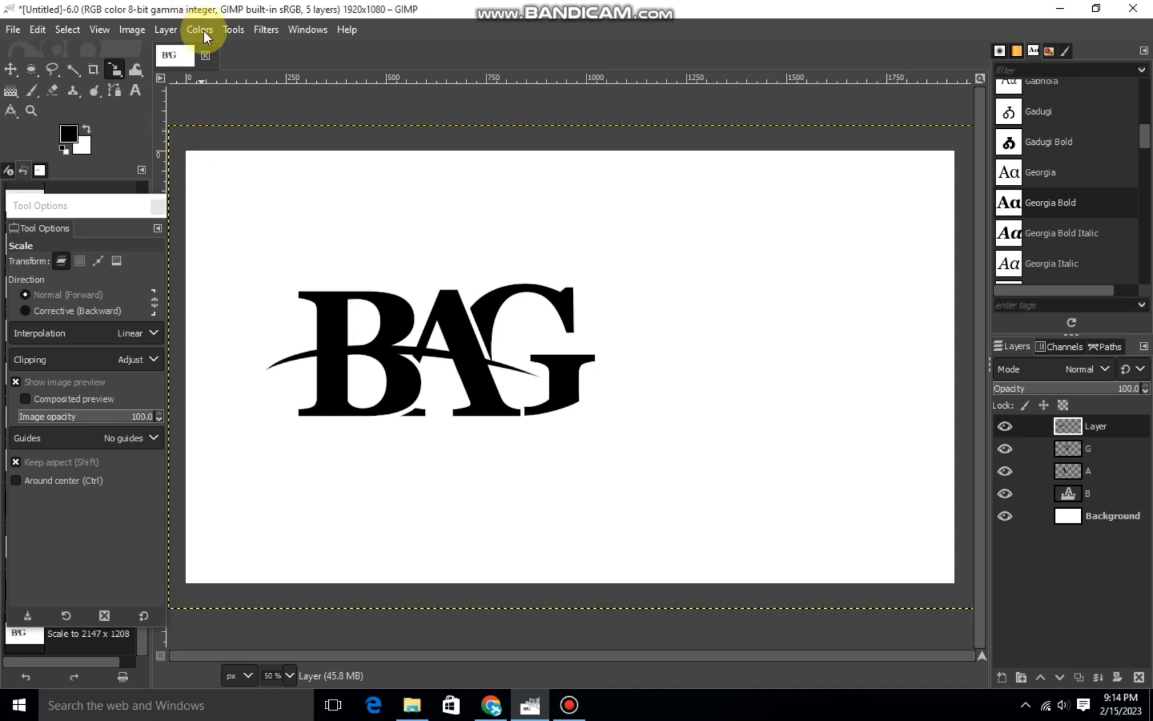
left_click(427, 258)
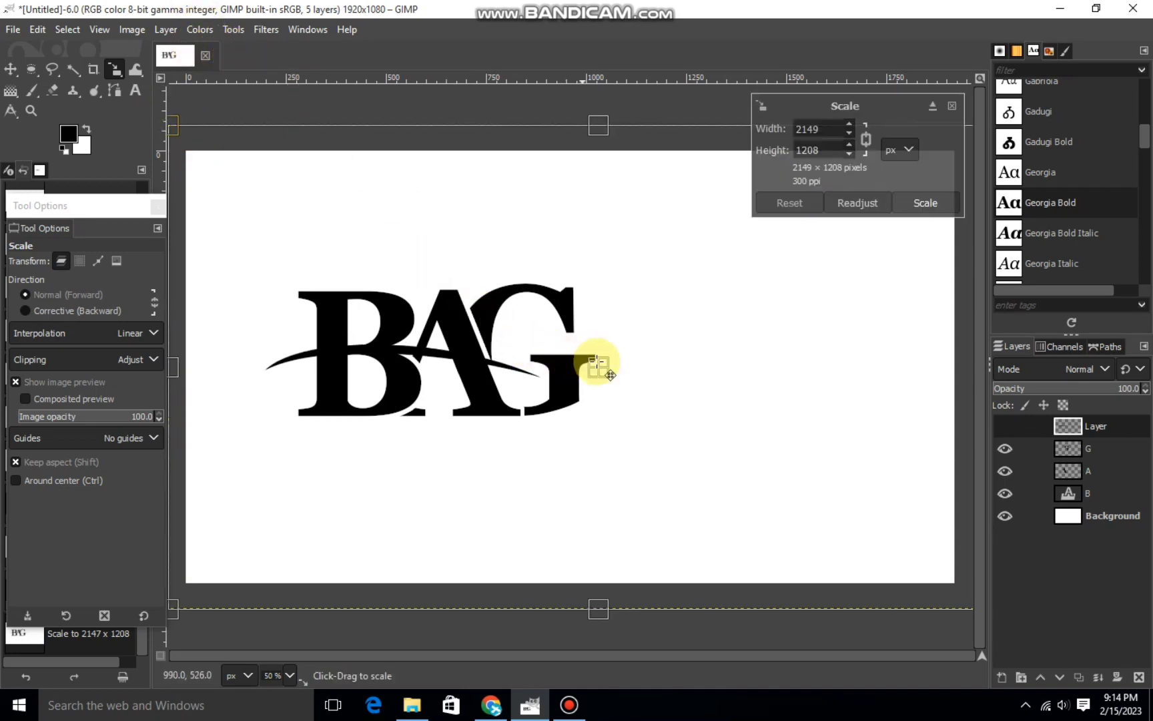
left_click_drag(599, 363, 603, 364)
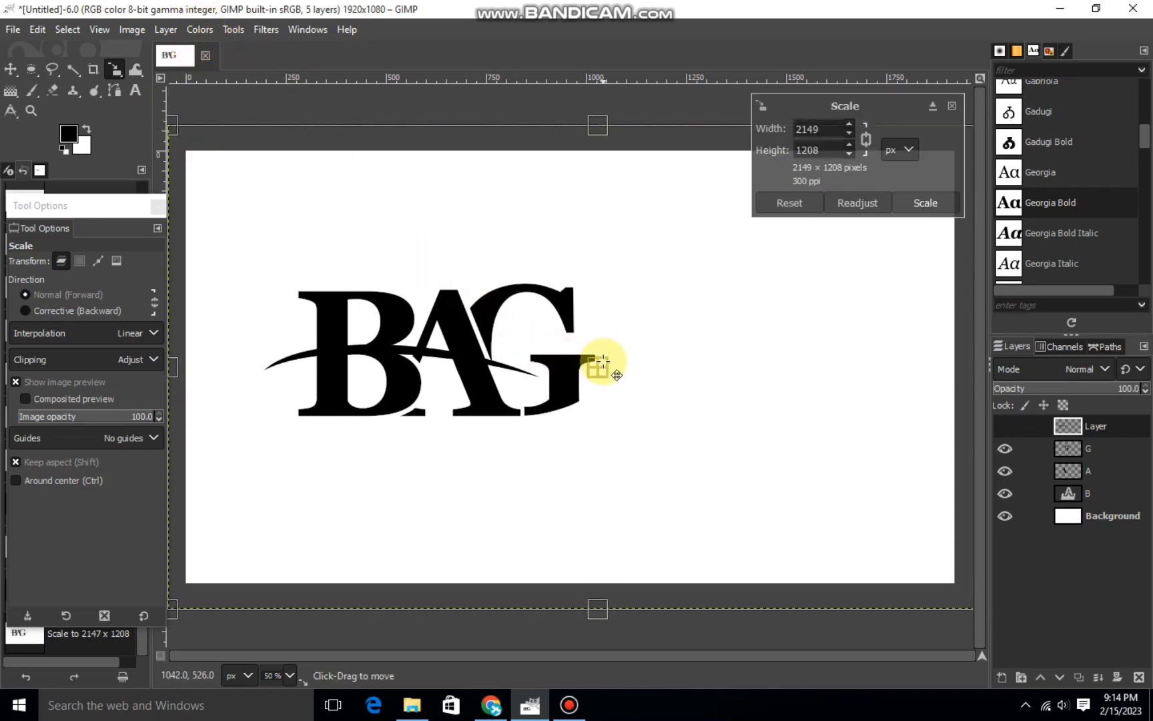
left_click(915, 199)
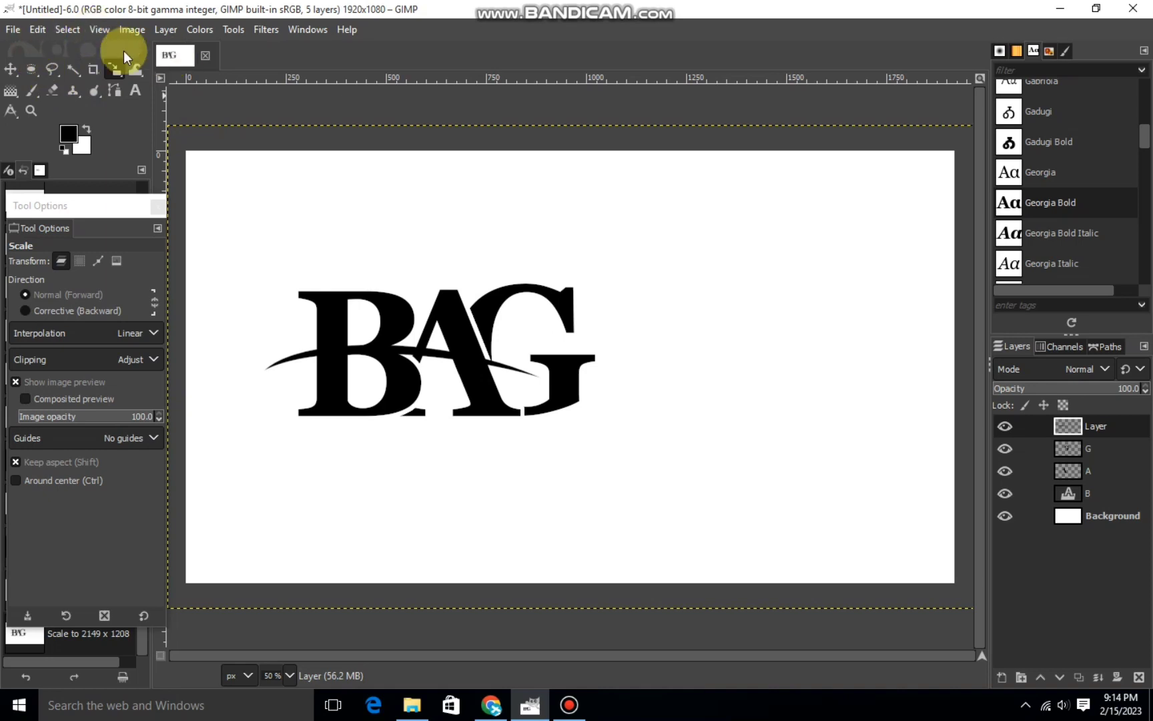
Select the swoosh by colour and grow the selection around it.
left_click(73, 69)
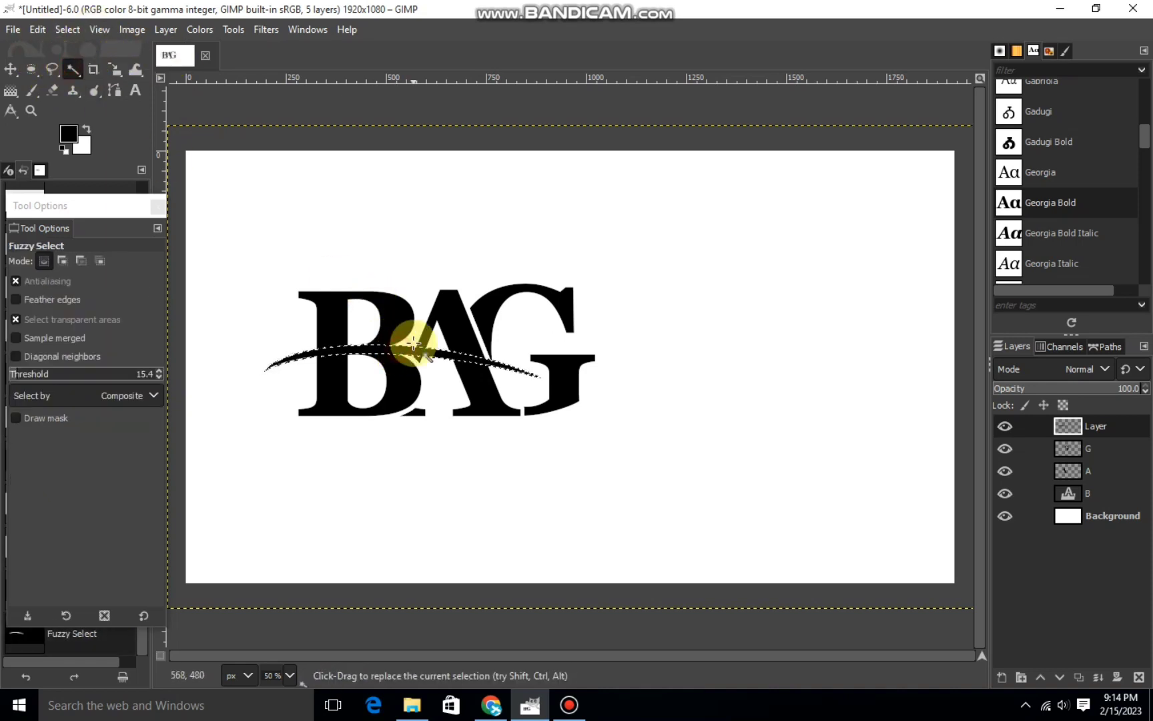
left_click(67, 30)
left_click(103, 267)
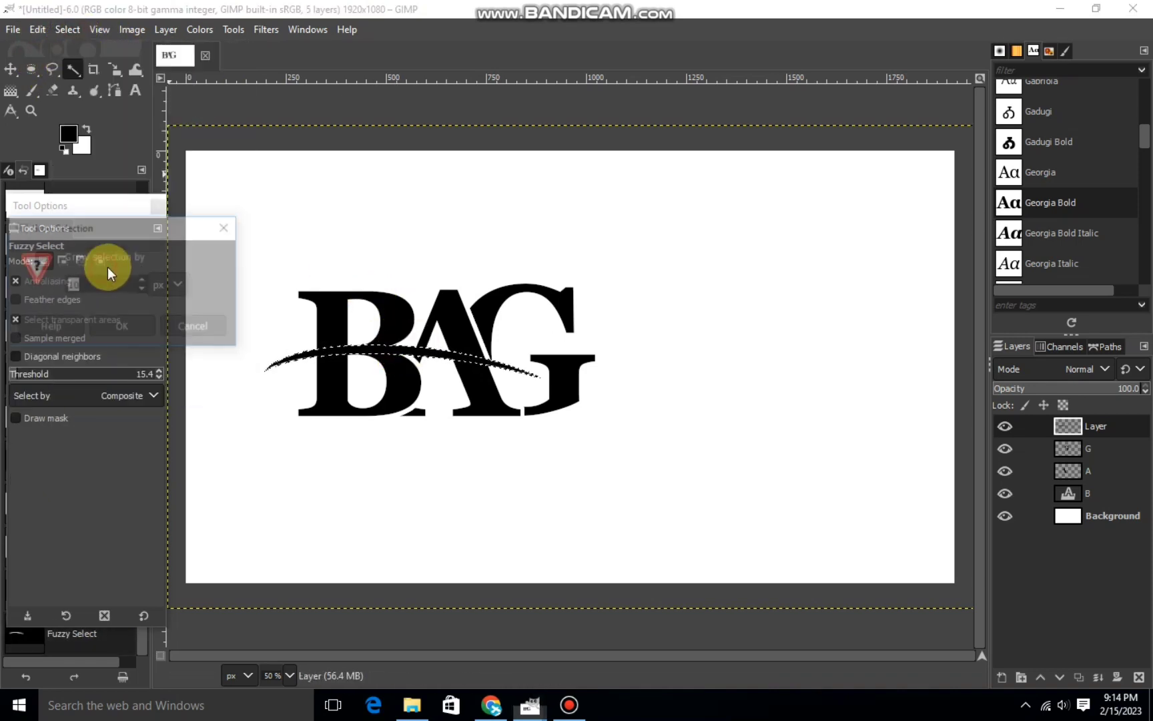
left_click(127, 326)
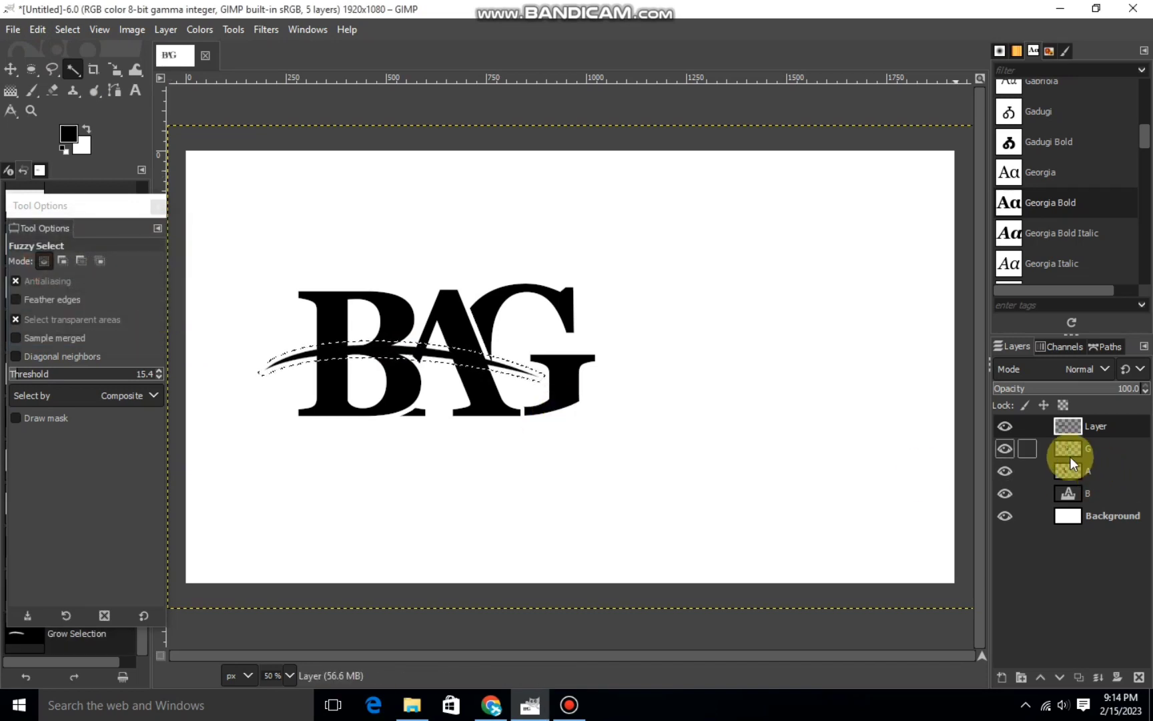
Erase the B and A inside the grown swoosh selection, then clear it.
left_click(1068, 493)
left_click(52, 90)
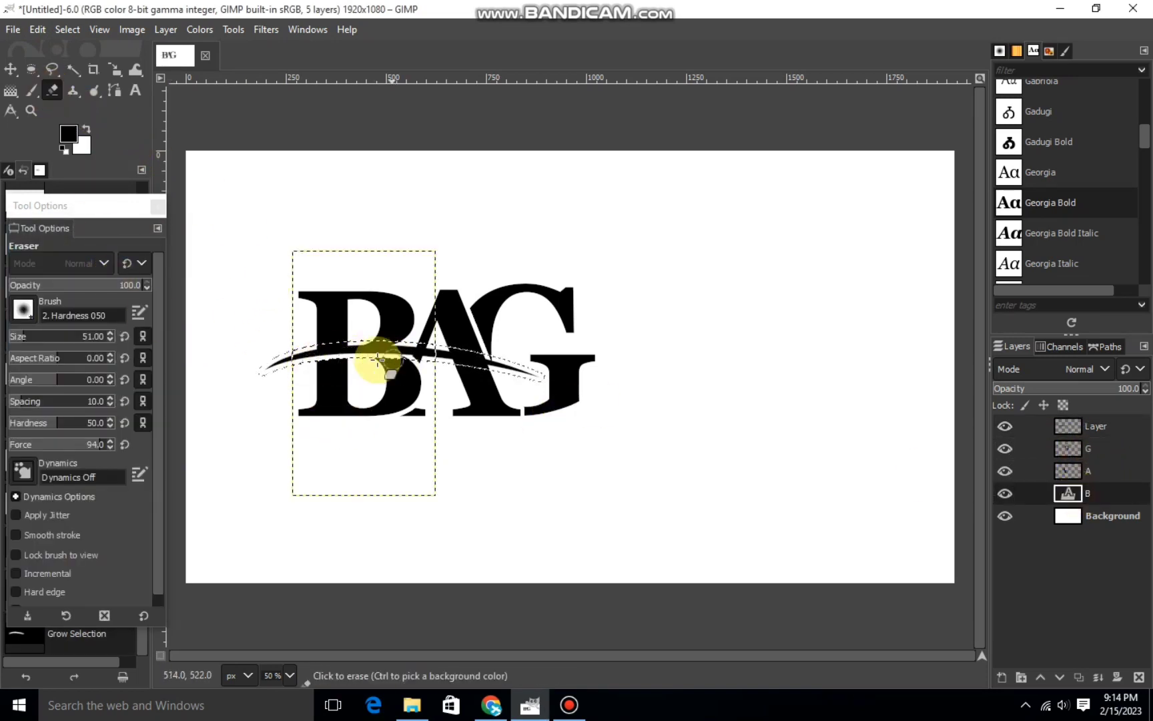
left_click_drag(386, 357, 373, 375)
left_click(1068, 470)
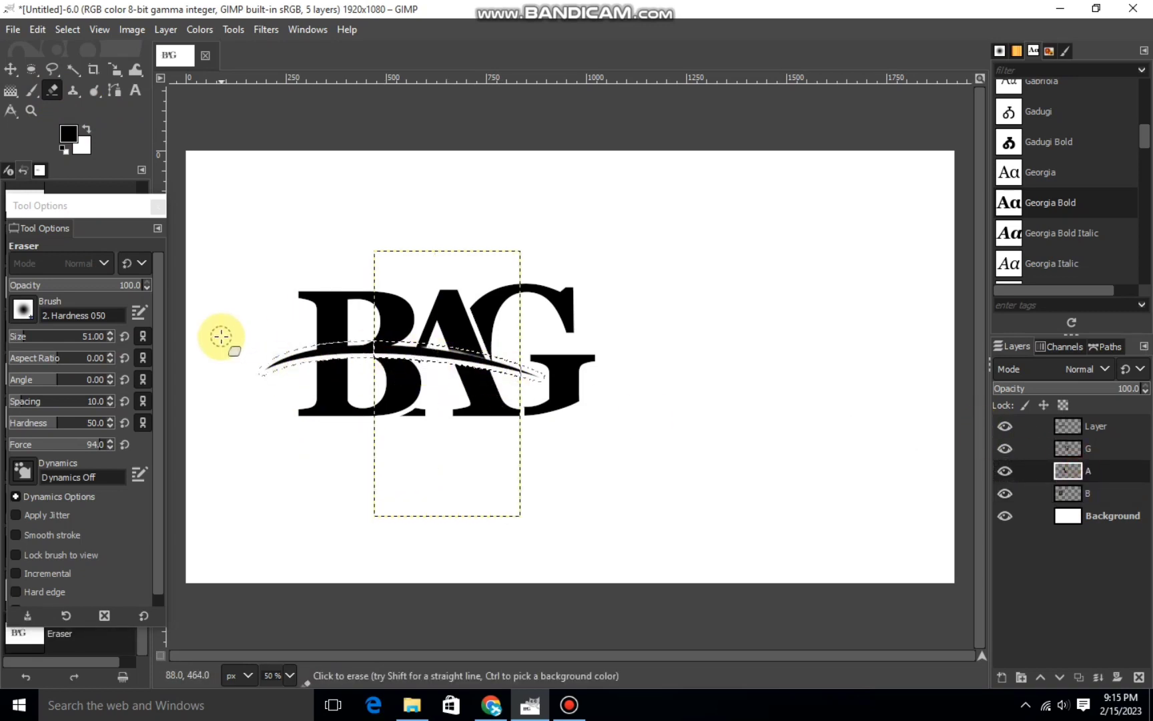
left_click(408, 364)
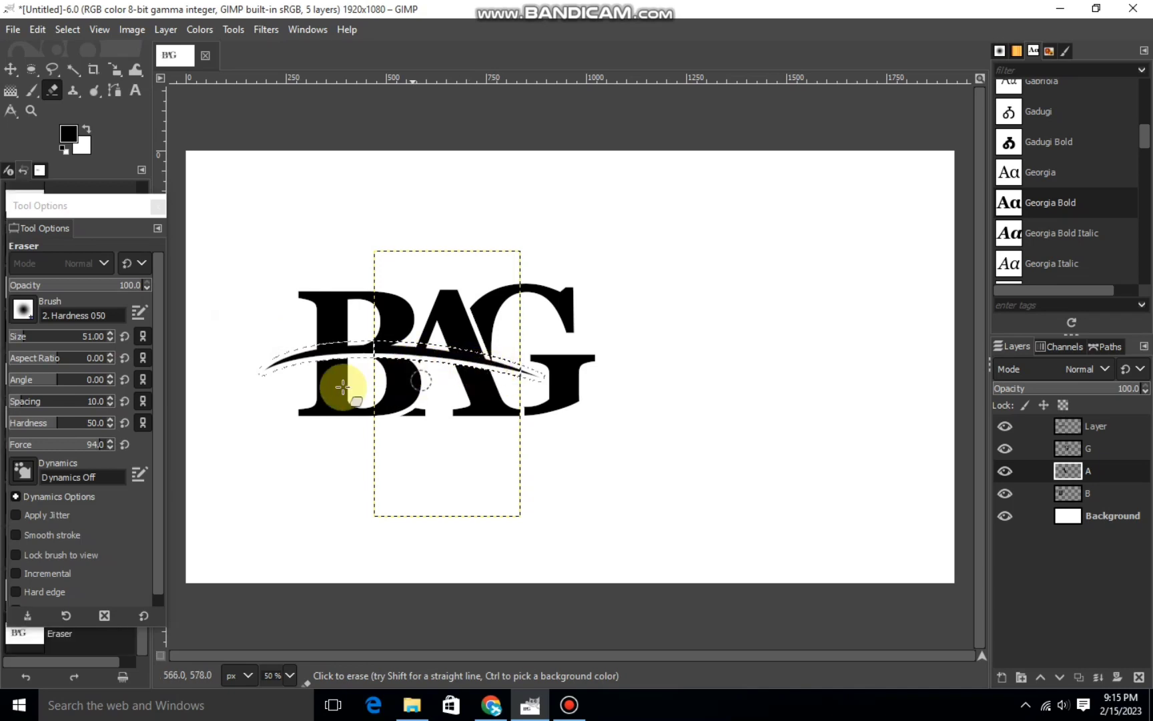
left_click(67, 29)
left_click(79, 70)
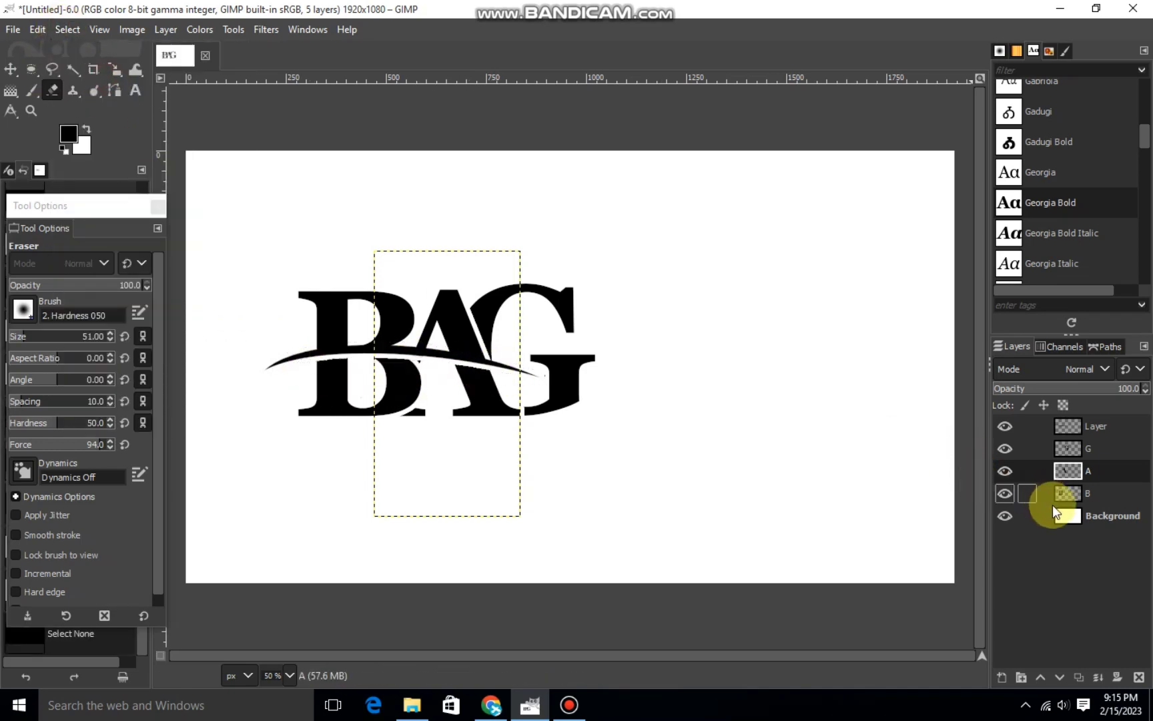
left_click(1068, 514)
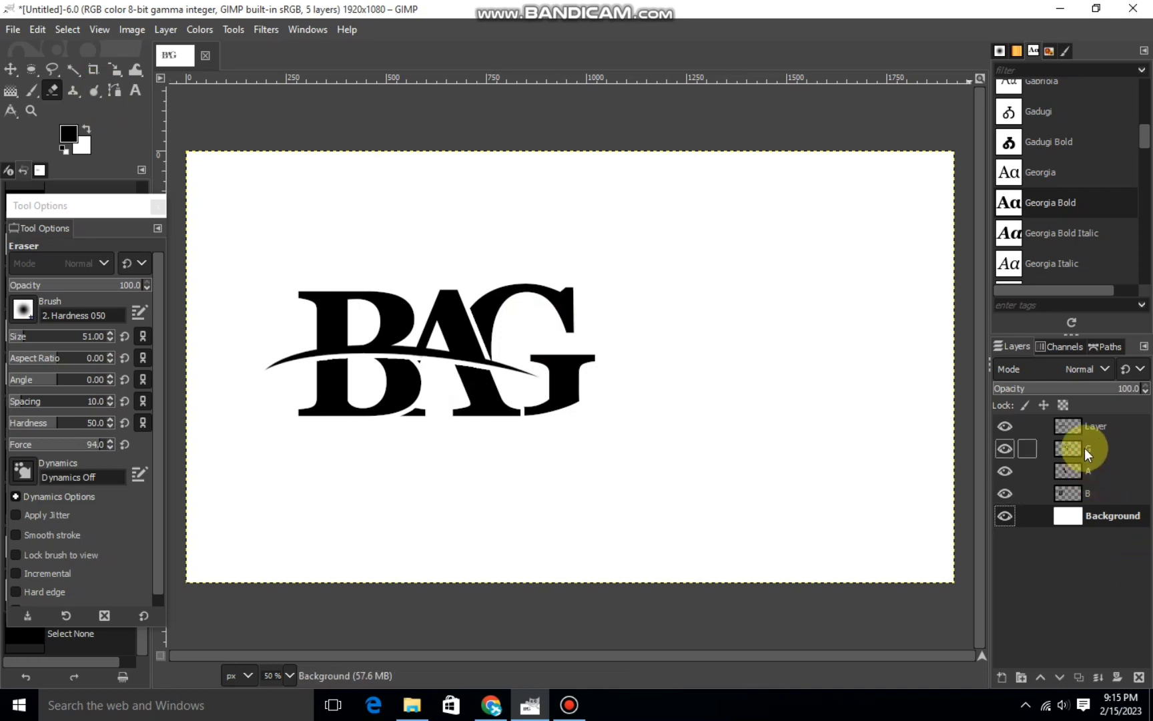
On layer G, erase the leftover spot and cut away the sliver where the swoosh meets the A.
left_click(1074, 448)
scroll(486, 354, "up", 4, "ctrl")
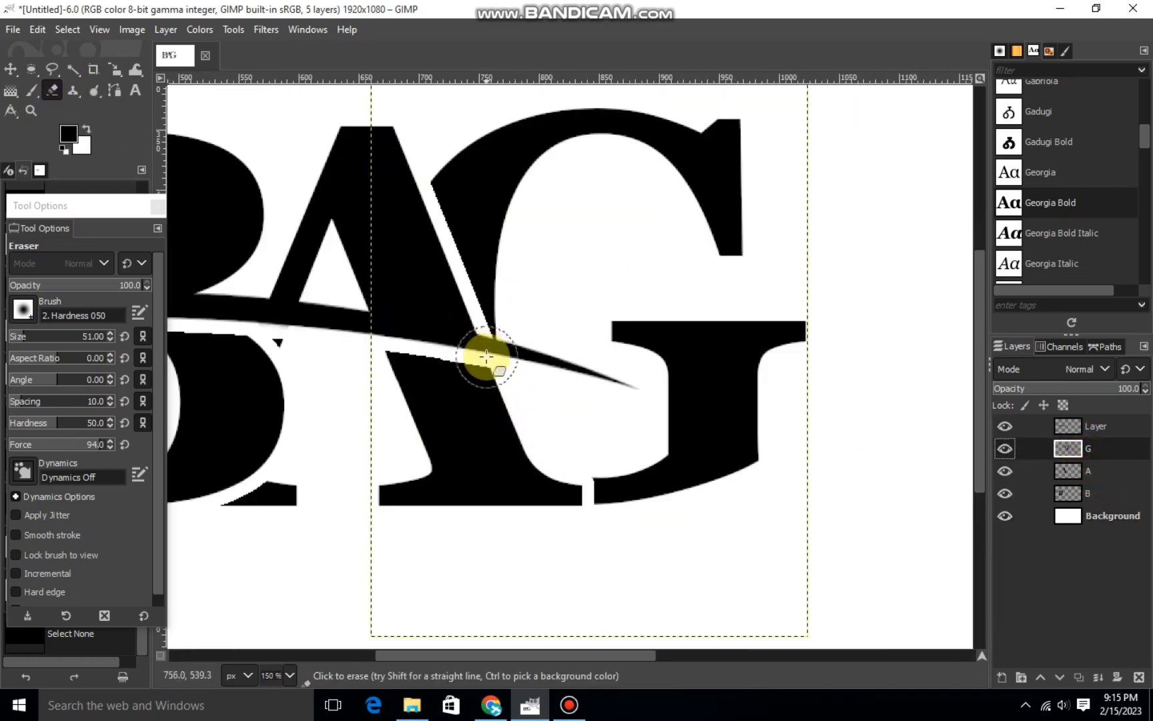
left_click(486, 353)
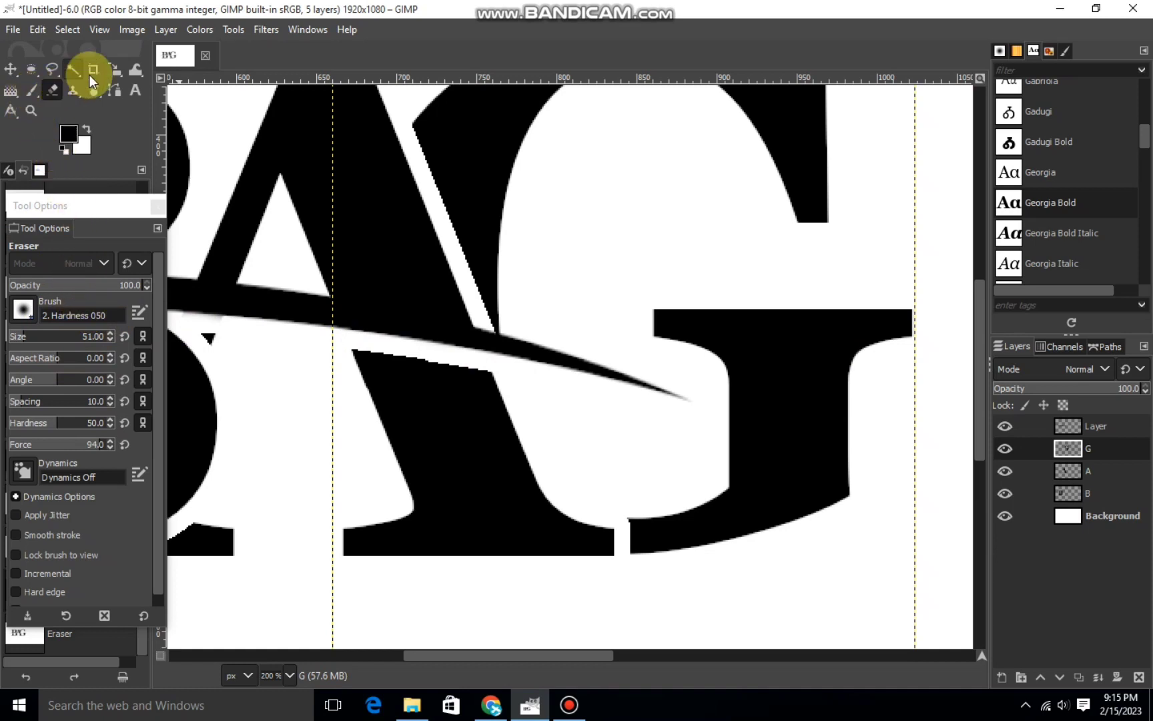
left_click(52, 69)
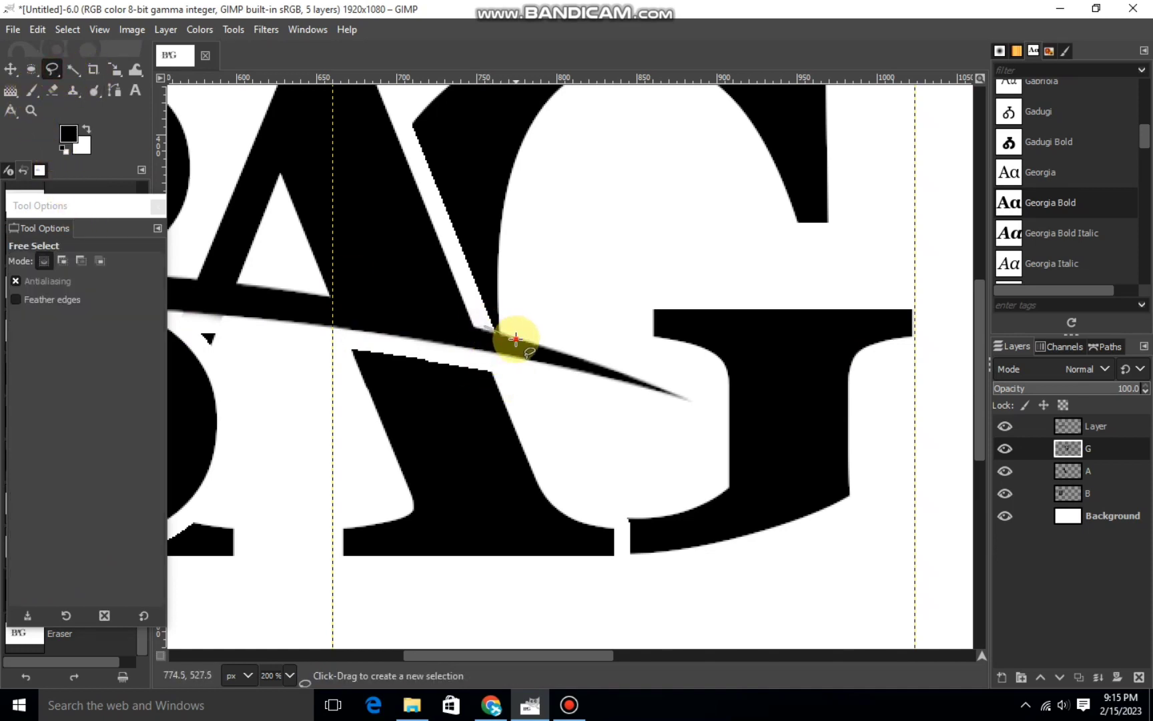
left_click(481, 328)
left_click(478, 327)
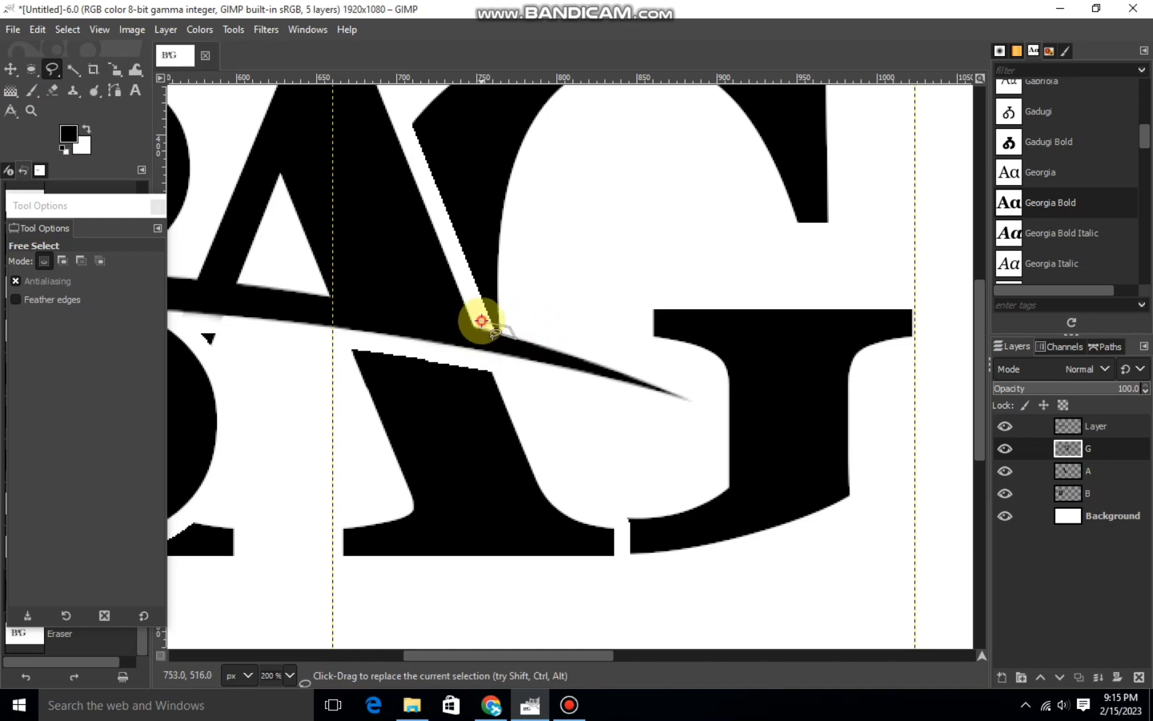
left_click(490, 328)
right_click(520, 333)
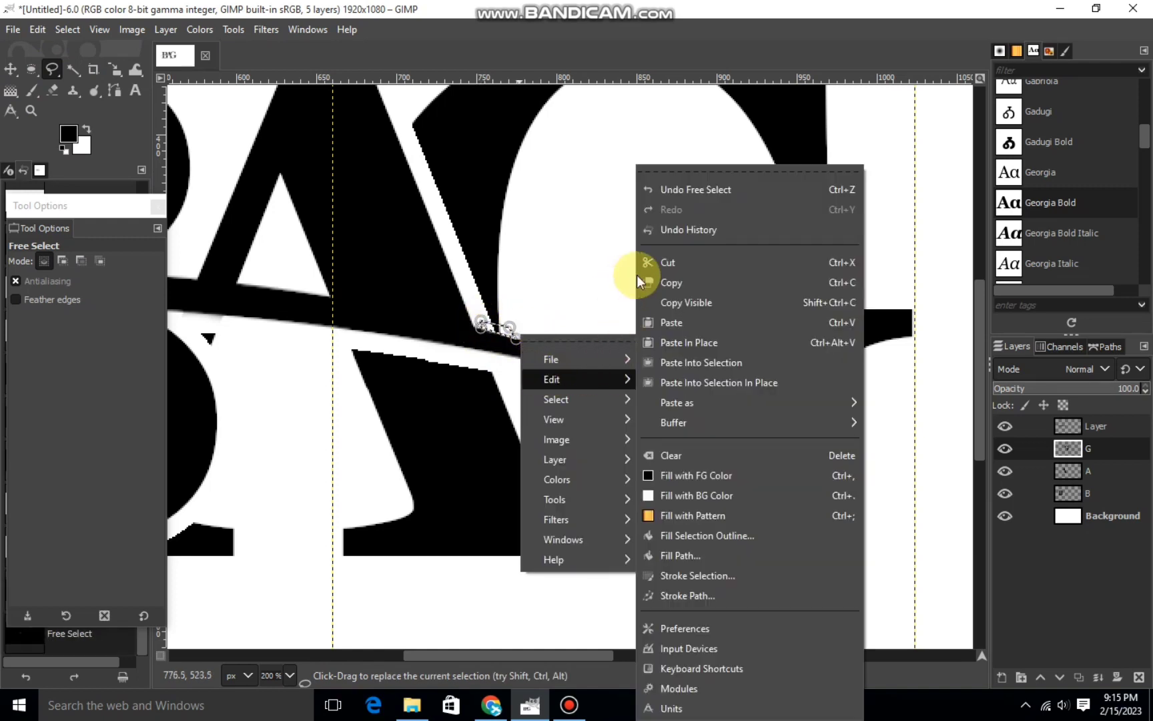
left_click(640, 266)
Select the lower half of the B on layer B by colour, ready to recolour it.
scroll(417, 304, "down", 2)
scroll(416, 301, "down", 2)
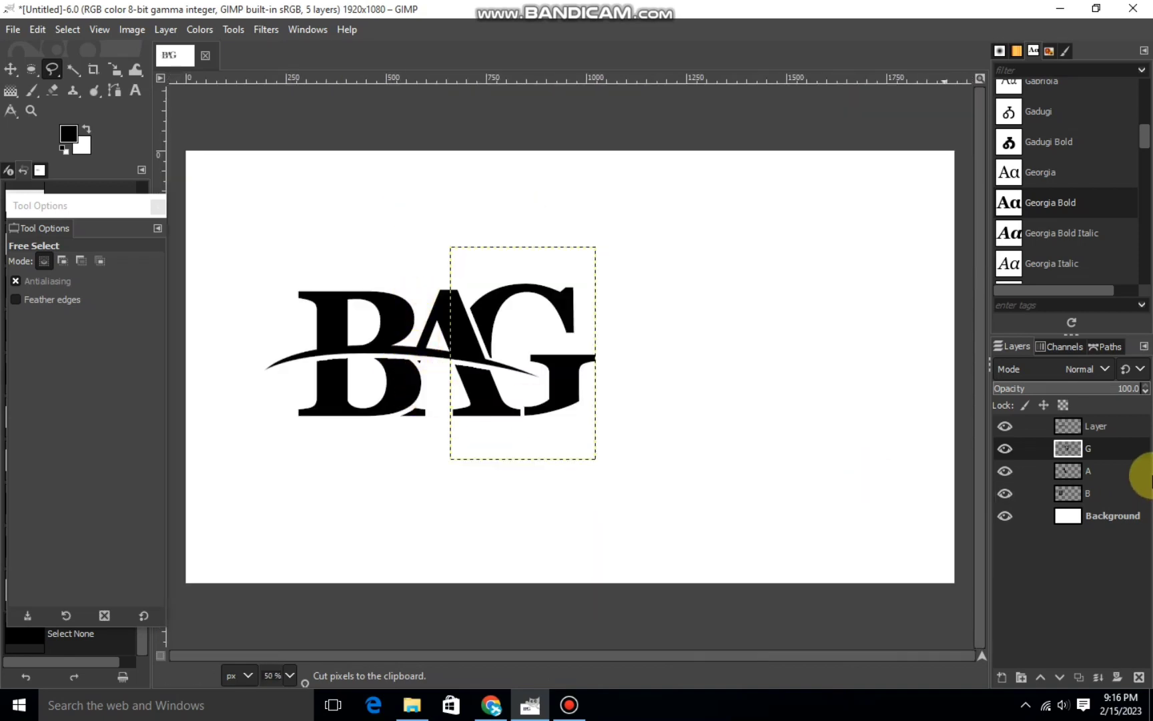
left_click(1093, 427)
left_click(1077, 494)
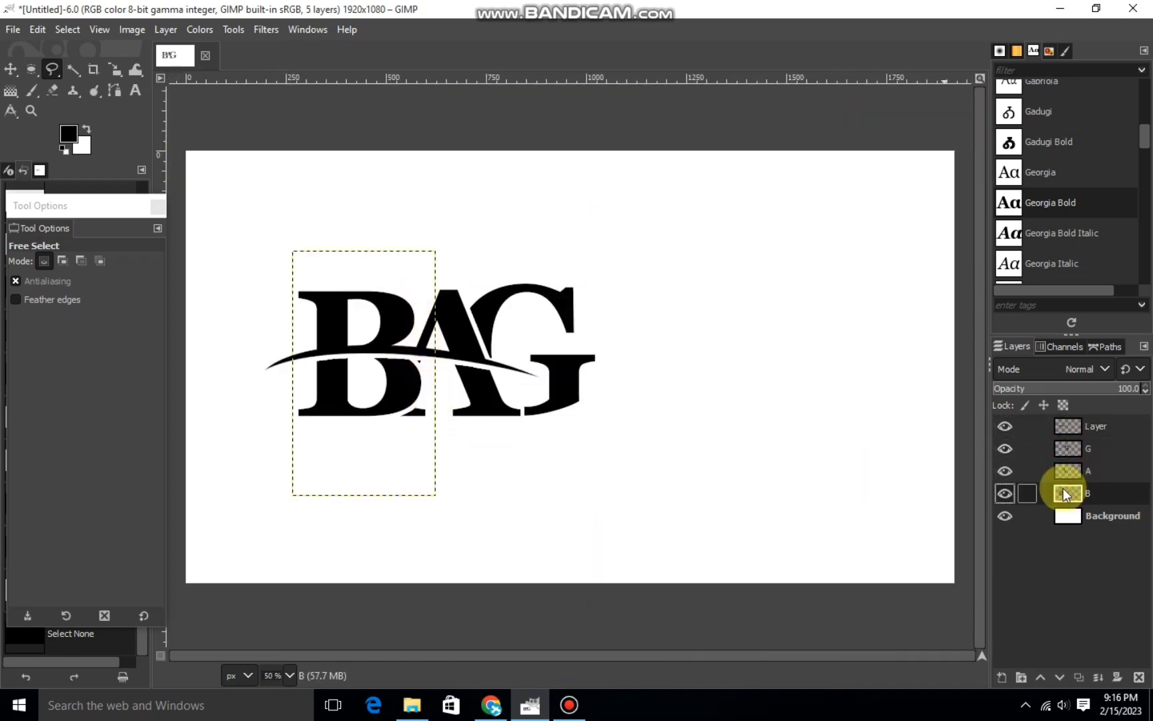
left_click(73, 69)
left_click(300, 380)
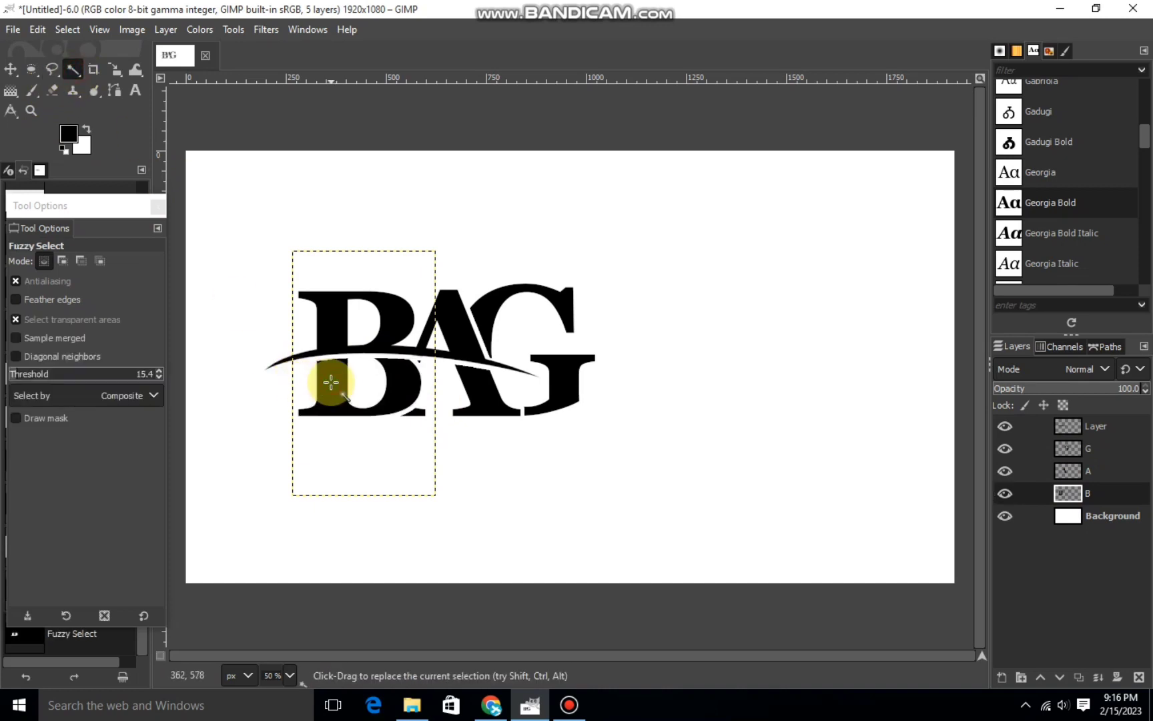
left_click(67, 135)
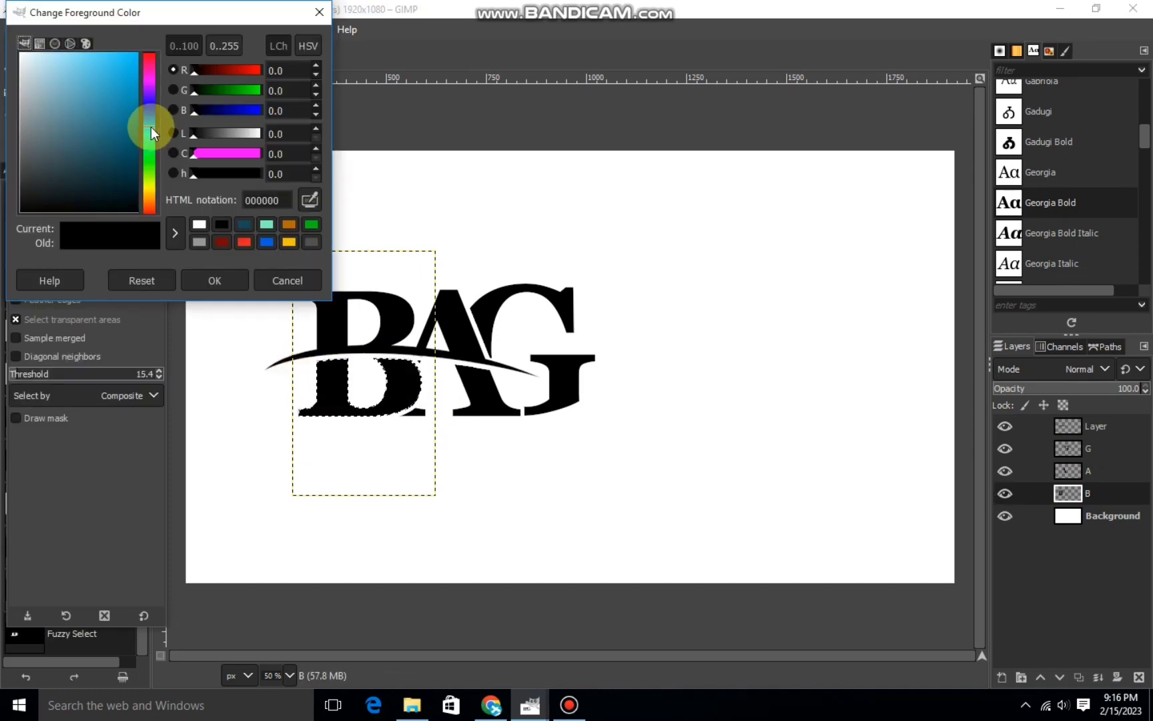
Set the foreground to light mint green, fill the lower B with it, and deselect.
left_click_drag(149, 131, 150, 150)
left_click_drag(111, 110, 83, 46)
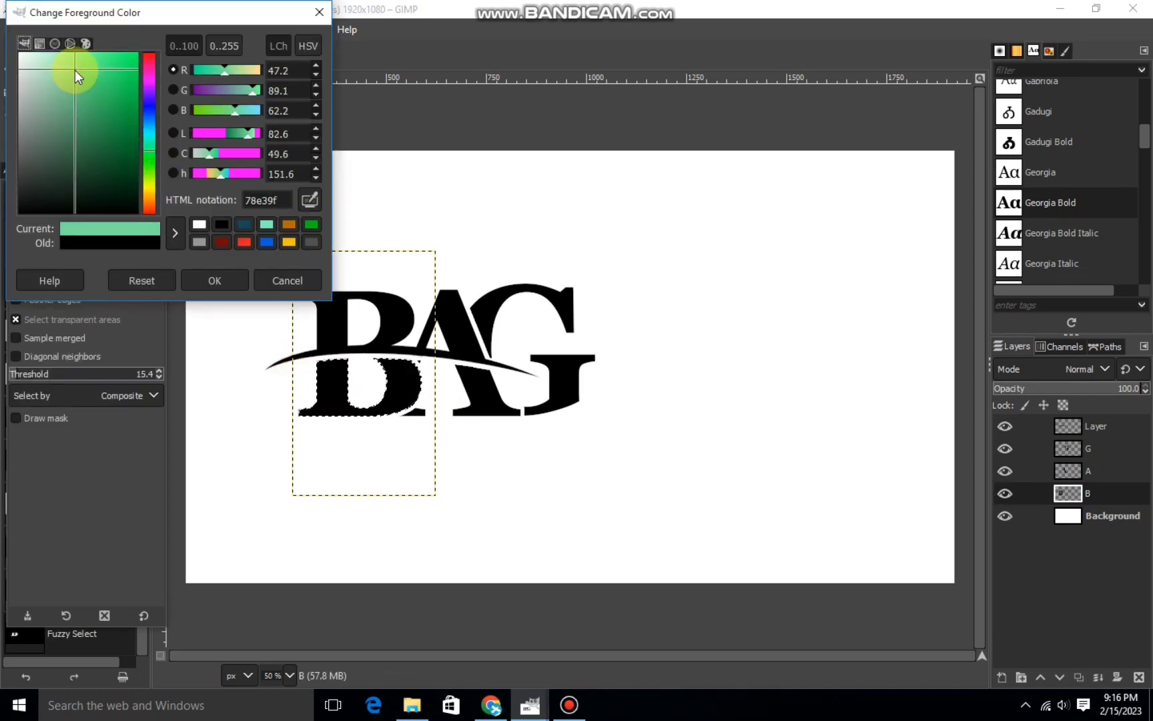
left_click(240, 280)
right_click(370, 402)
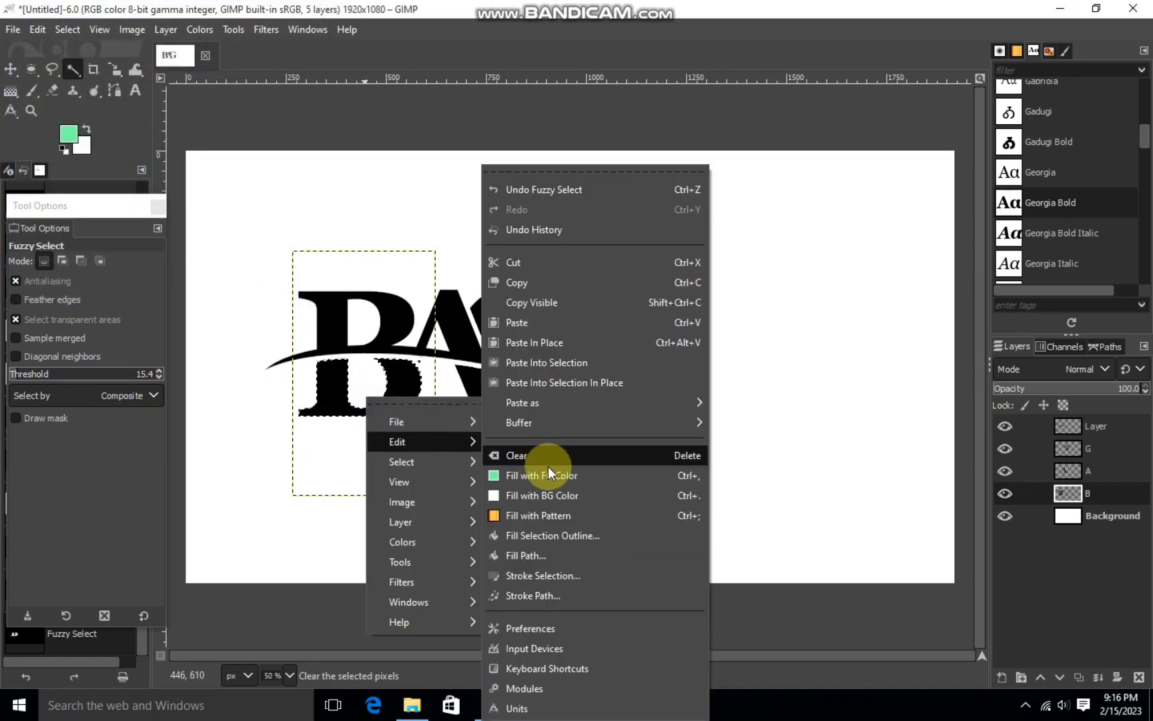
left_click(548, 466)
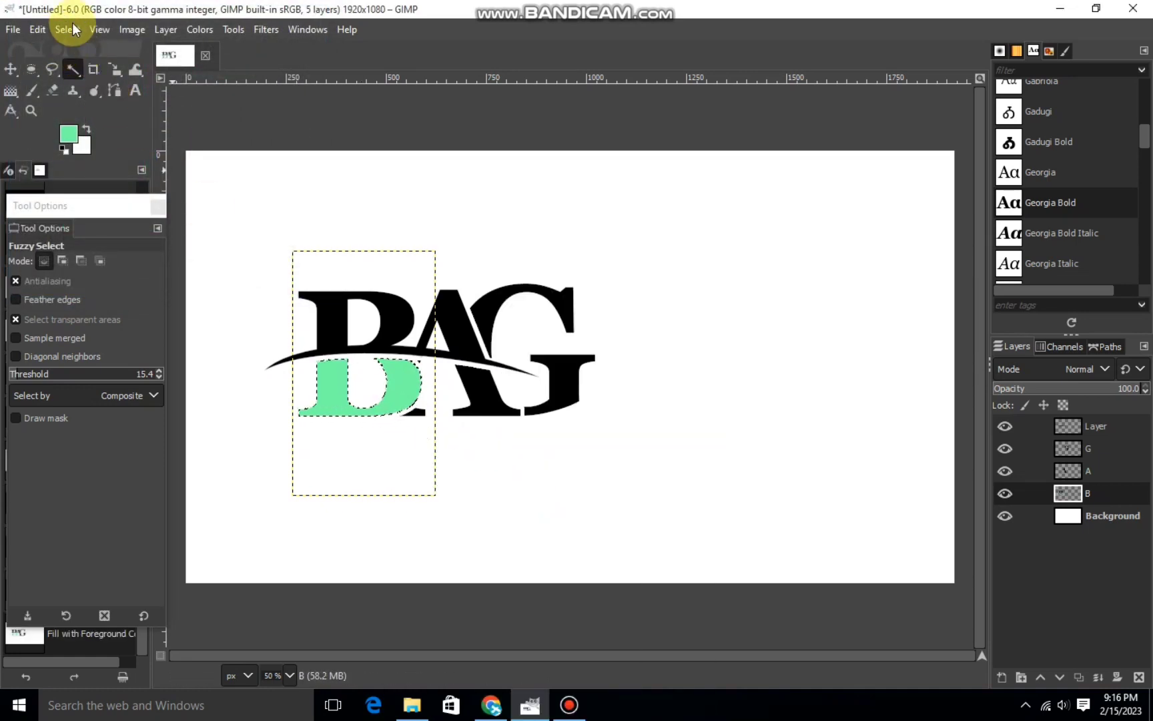
left_click(73, 29)
left_click(83, 70)
On the A layer, fill each lower piece of the A with mint green.
left_click(1087, 471)
left_click(477, 385)
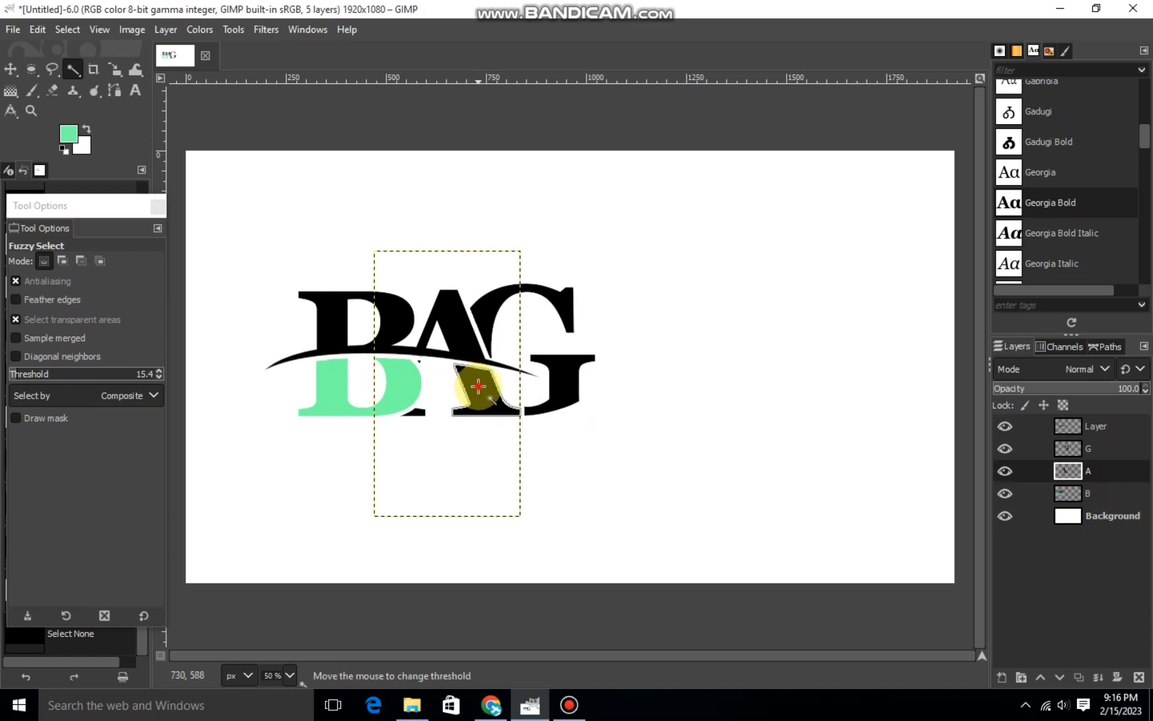
right_click(480, 387)
left_click(660, 463)
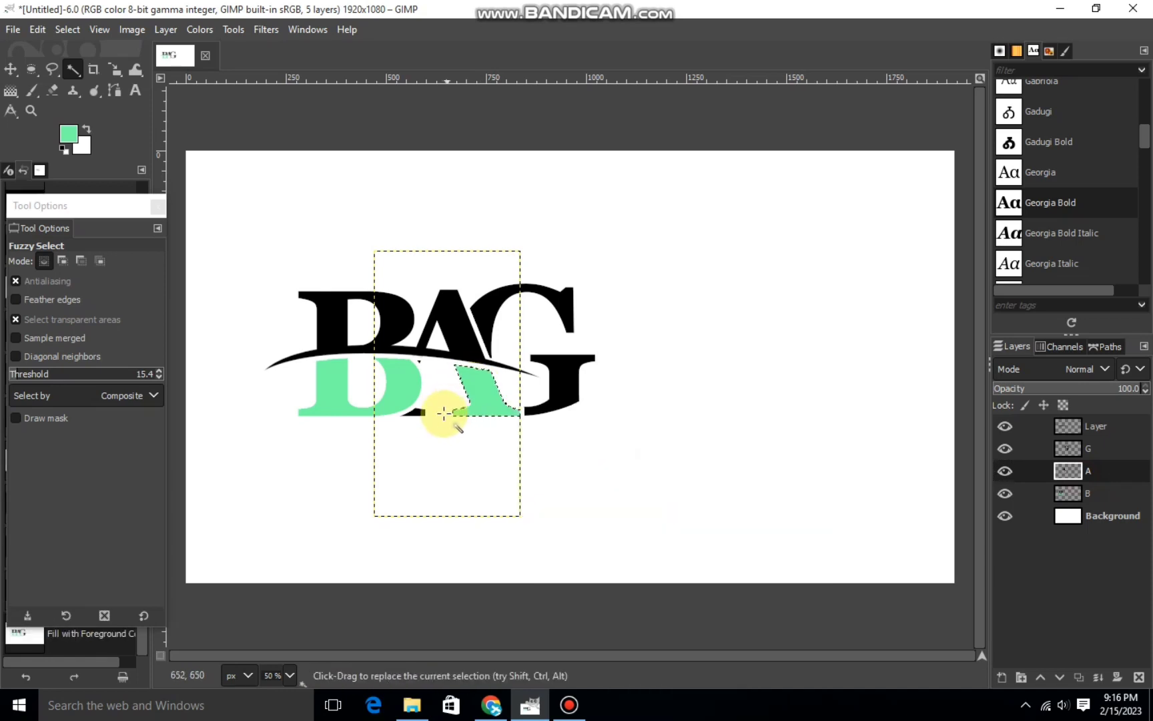
left_click(444, 414)
right_click(422, 427)
left_click(619, 472)
left_click(423, 363)
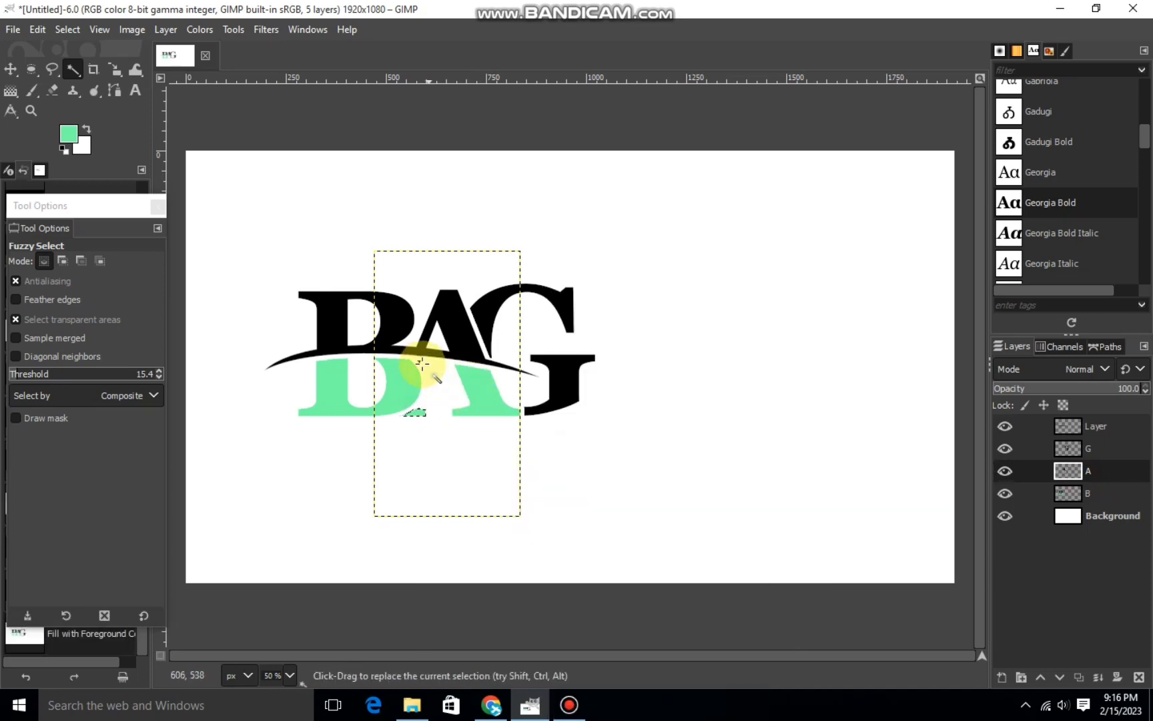
left_click(431, 370)
right_click(431, 372)
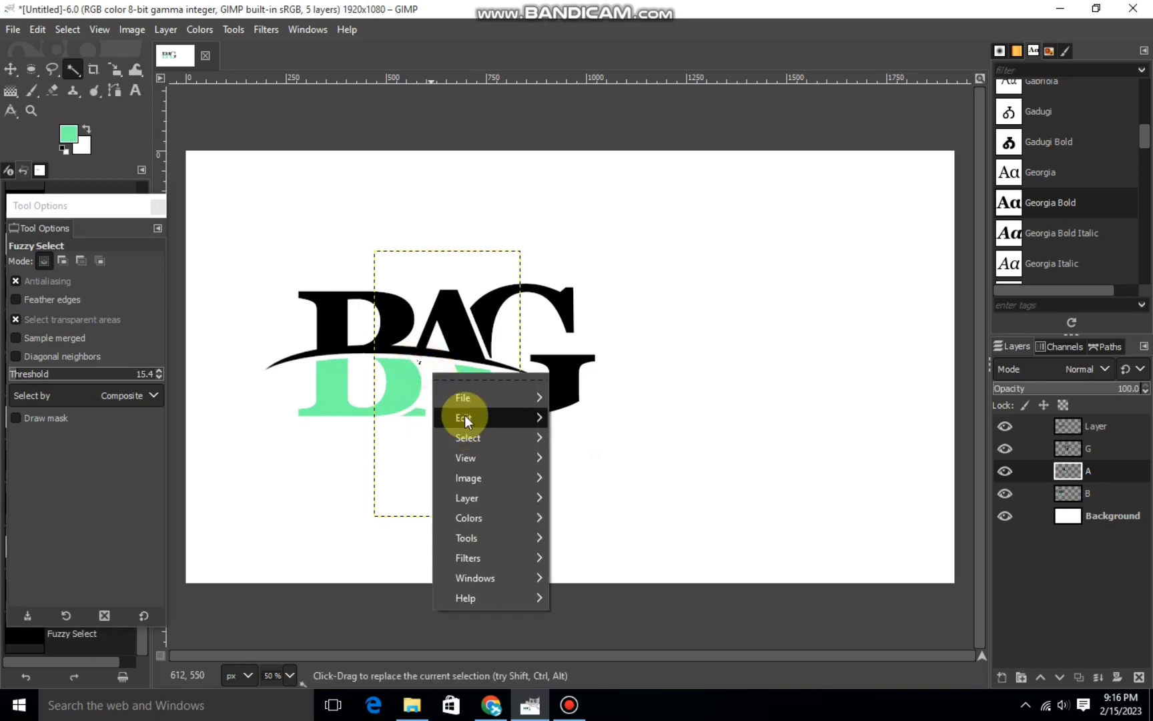
mouse_move(463, 417)
left_click(578, 479)
On the G layer, fill the G with mint green and clear the selection.
left_click(1088, 447)
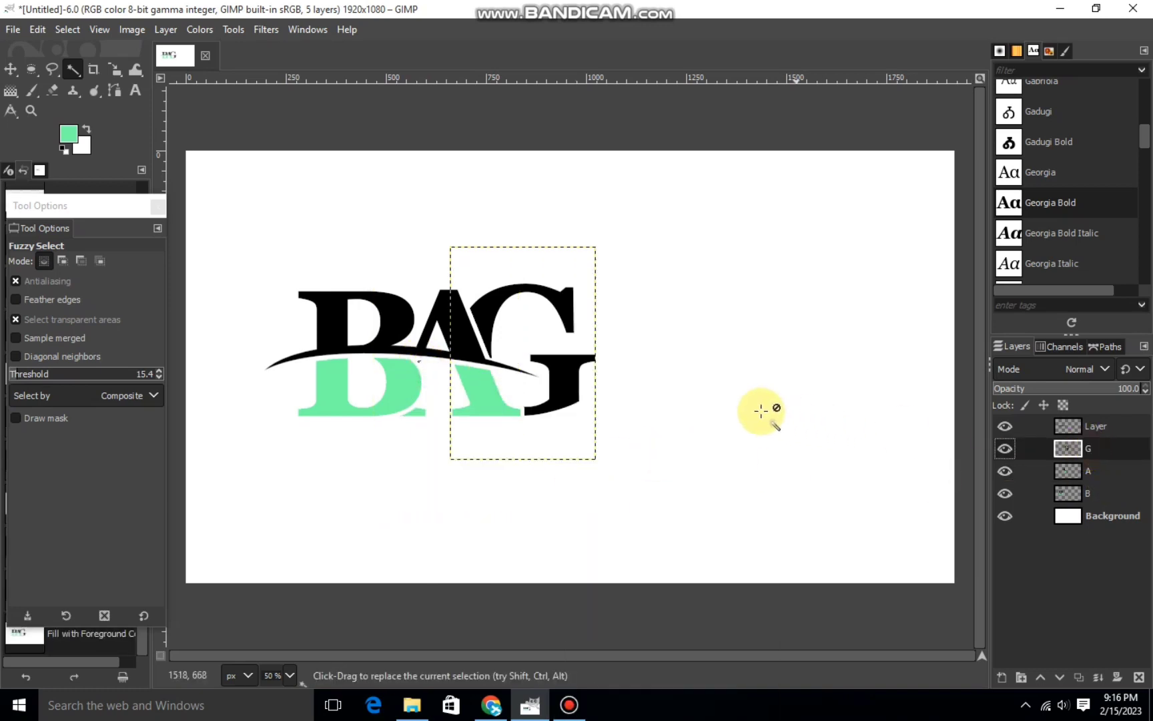
left_click(73, 69)
right_click(568, 375)
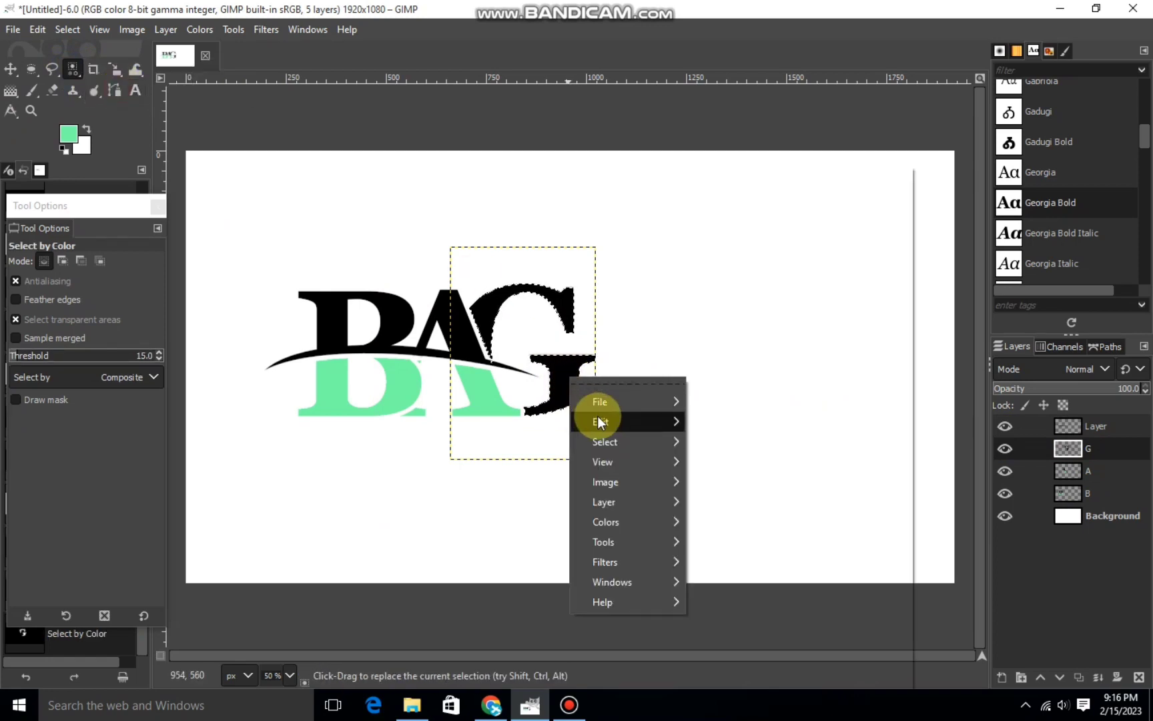
left_click(759, 470)
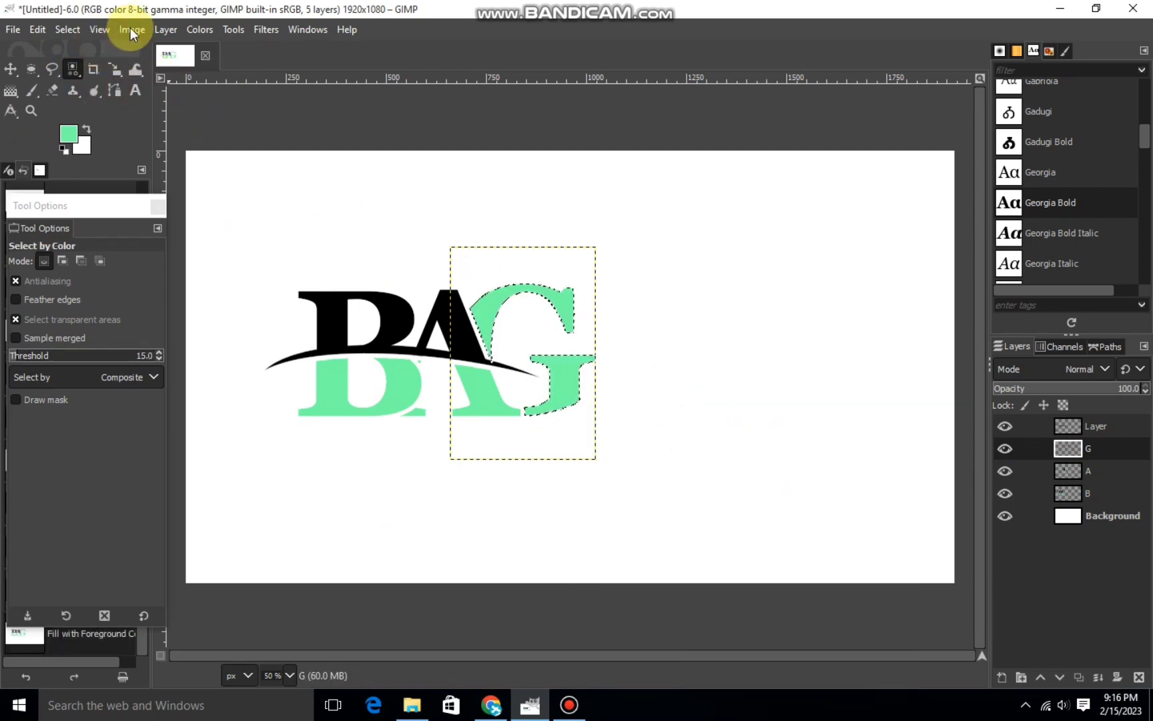
left_click(68, 29)
left_click(101, 73)
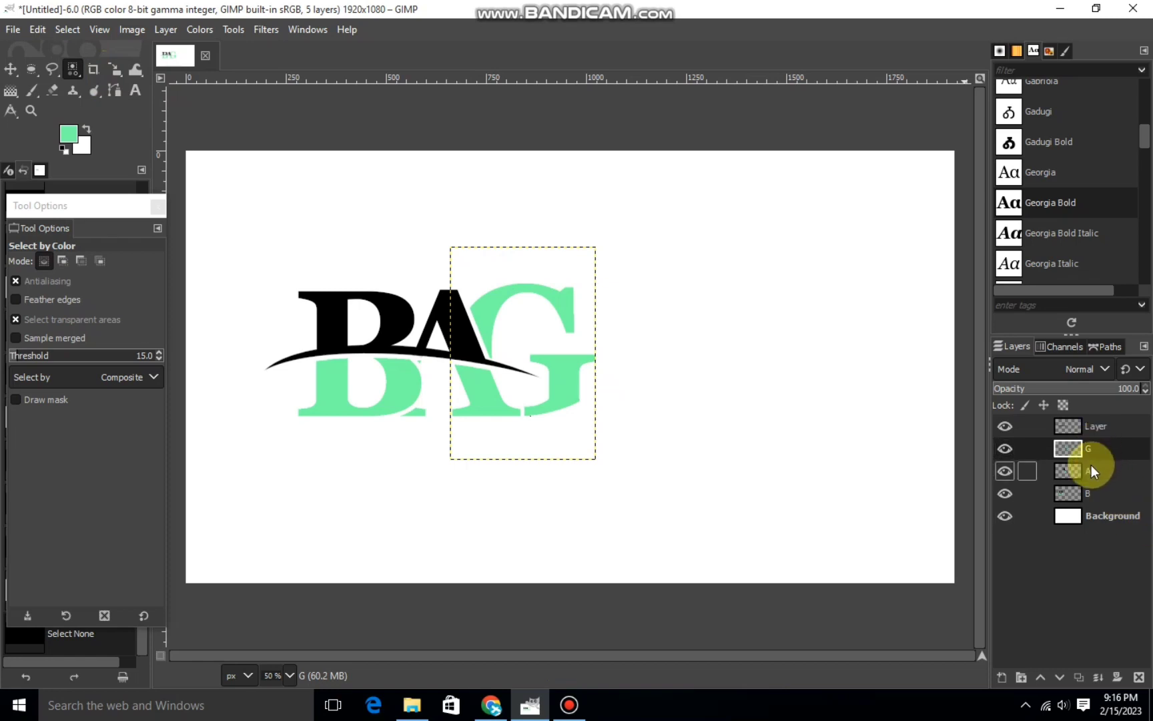
left_click(1076, 469)
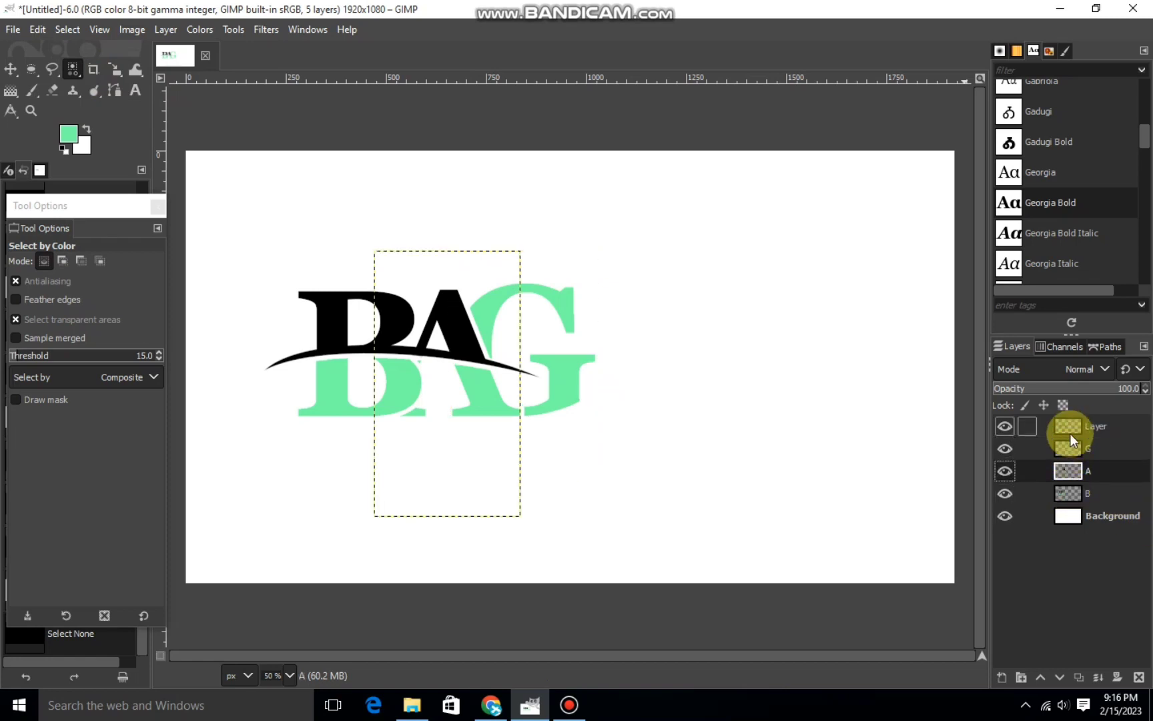
Move the swoosh layer below G, then merge it and the A layer down into B.
left_click_drag(1069, 433, 1069, 454)
right_click(1070, 459)
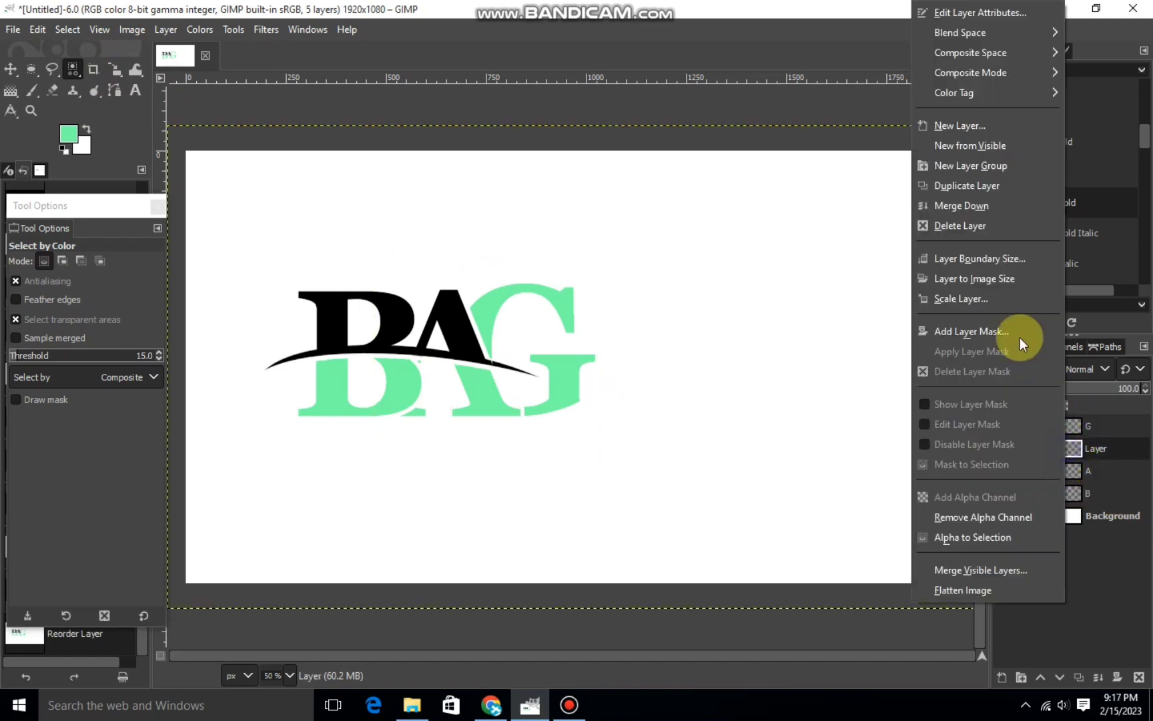
left_click(980, 207)
right_click(1081, 468)
left_click(975, 206)
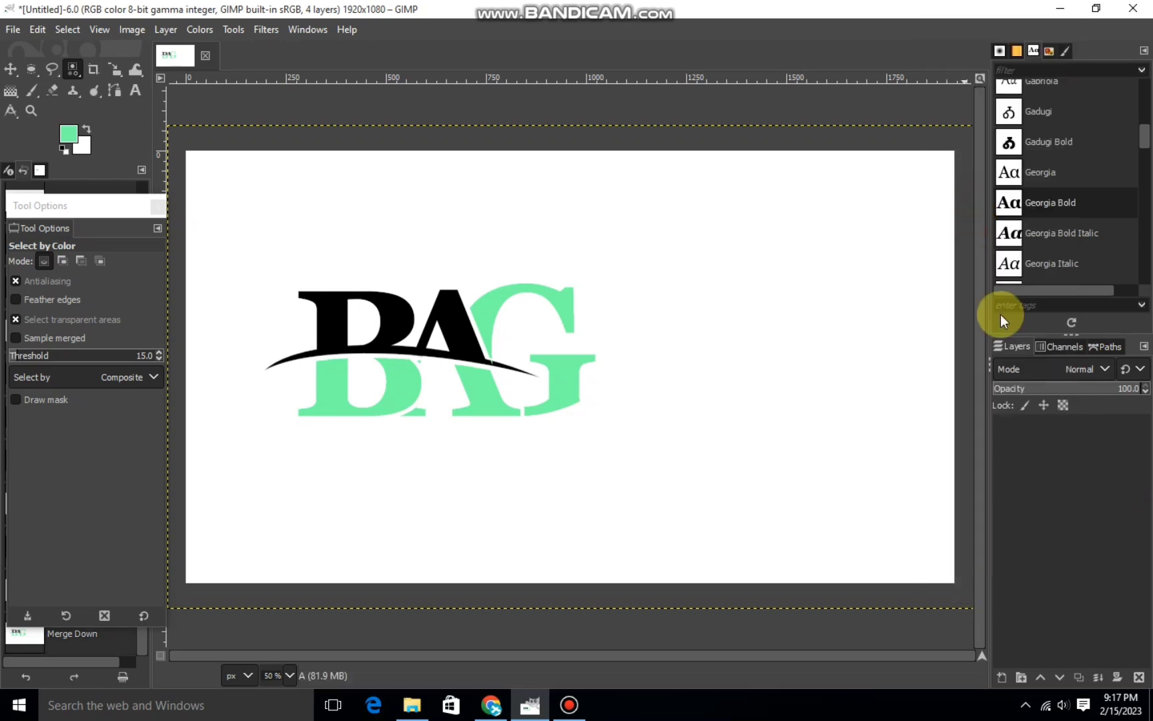
left_click(1004, 447)
left_click(1004, 447)
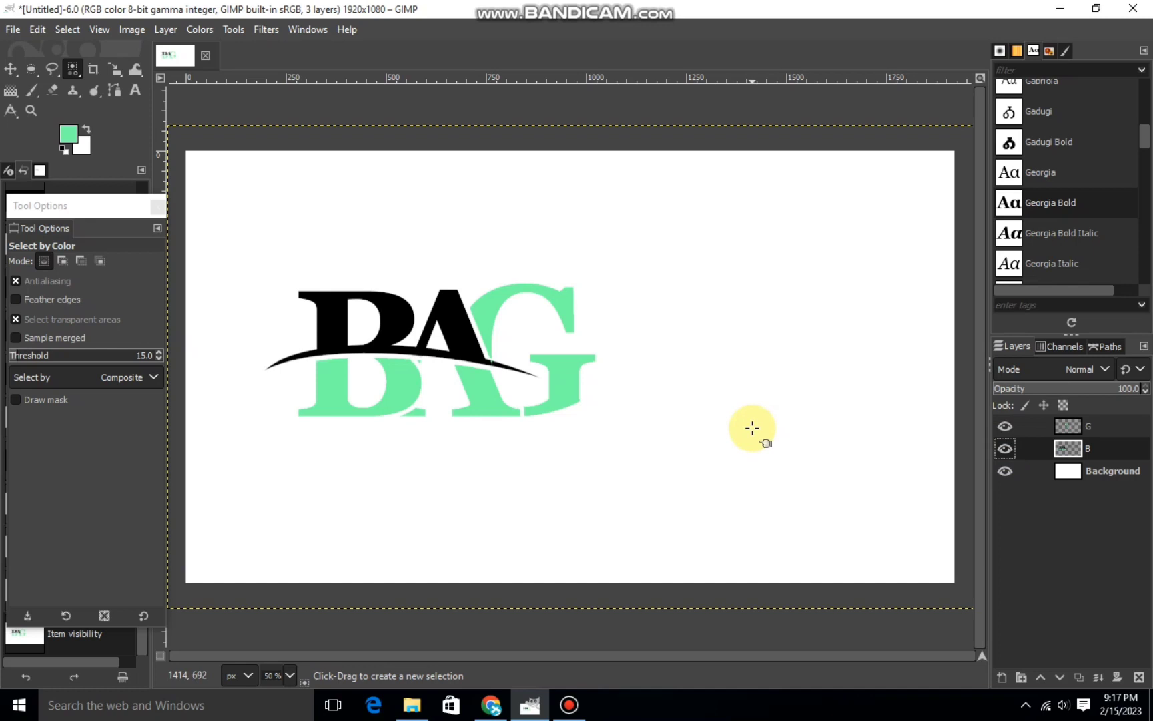
left_click(321, 313)
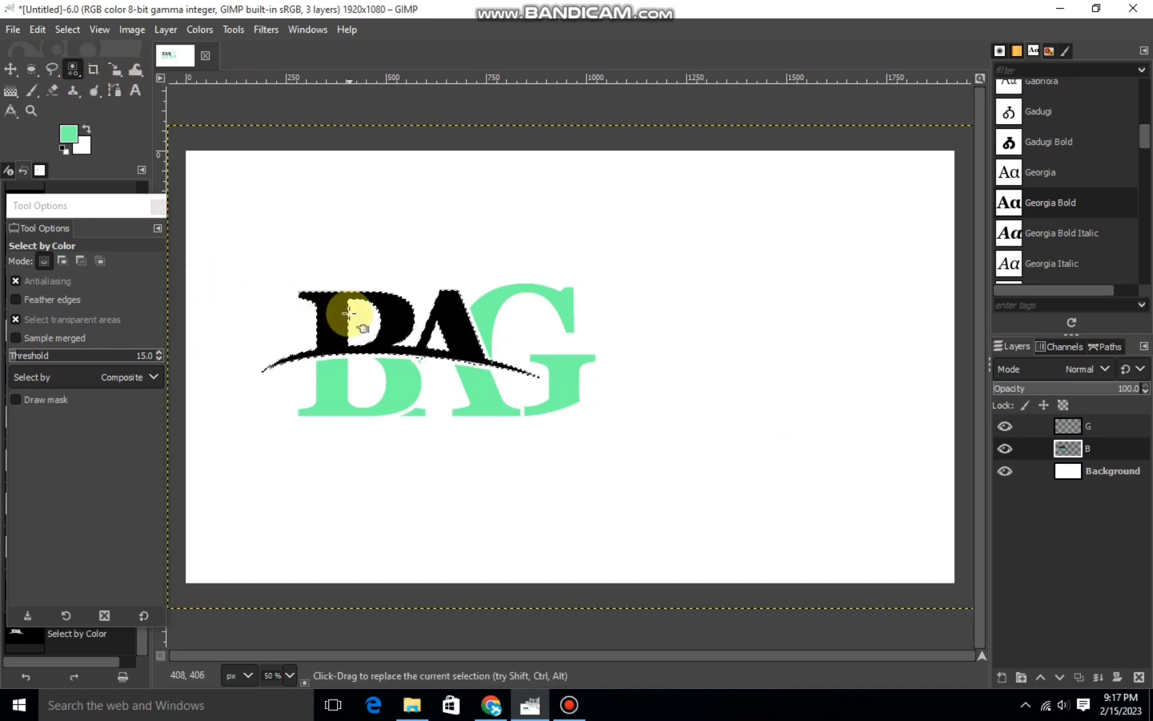
Fill the selected black upper letters and swoosh with dark navy blue.
left_click(68, 137)
left_click_drag(150, 146, 148, 127)
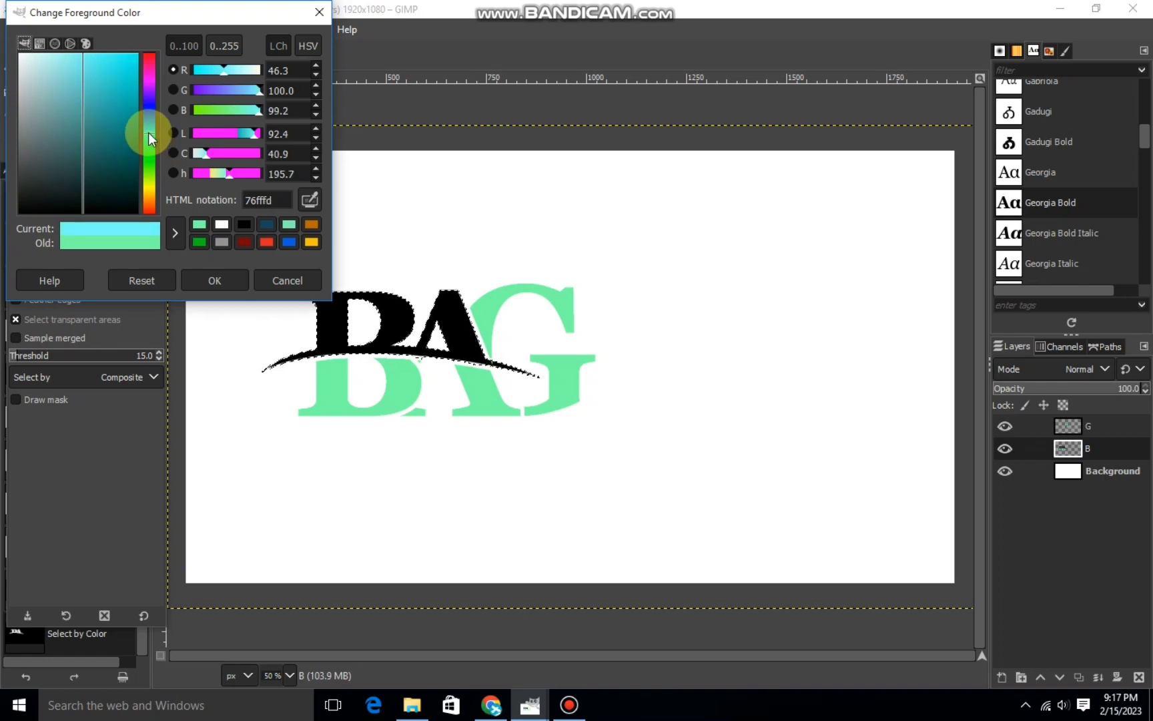
left_click(111, 84)
mouse_move(105, 88)
left_mouse_down()
mouse_move(116, 135)
mouse_move(128, 135)
left_mouse_up()
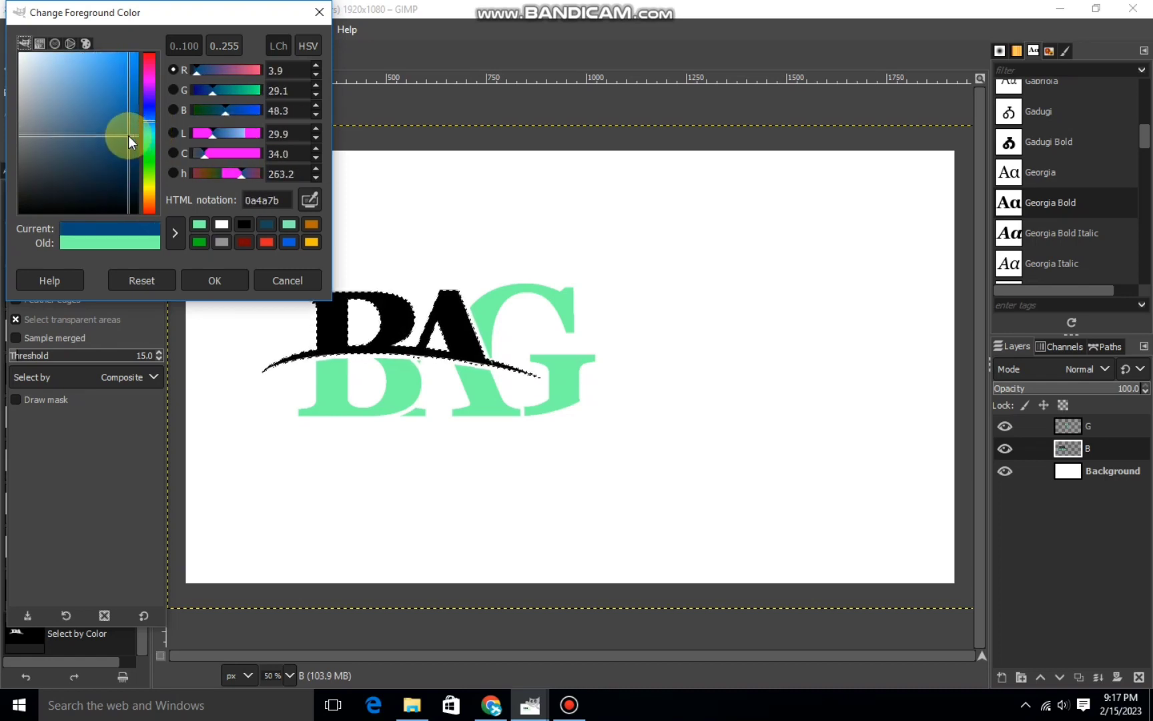
left_click(227, 283)
right_click(365, 324)
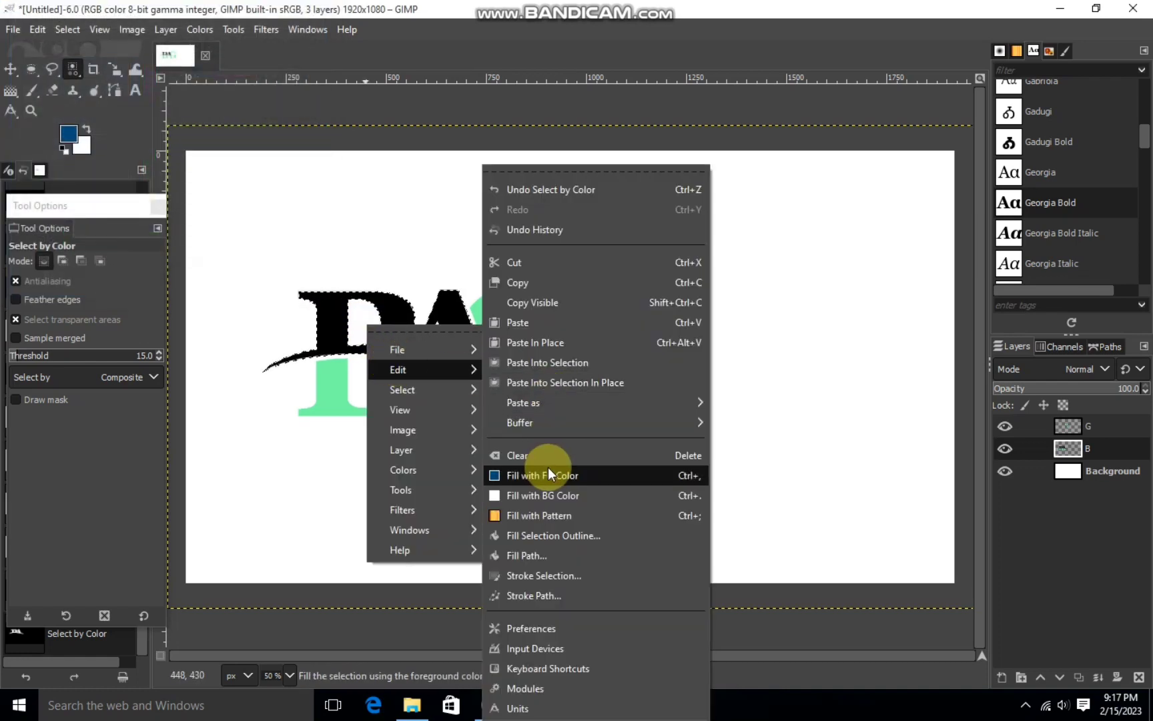
left_click(548, 468)
Clear the selection and zoom in to inspect the navy fill.
left_click(67, 29)
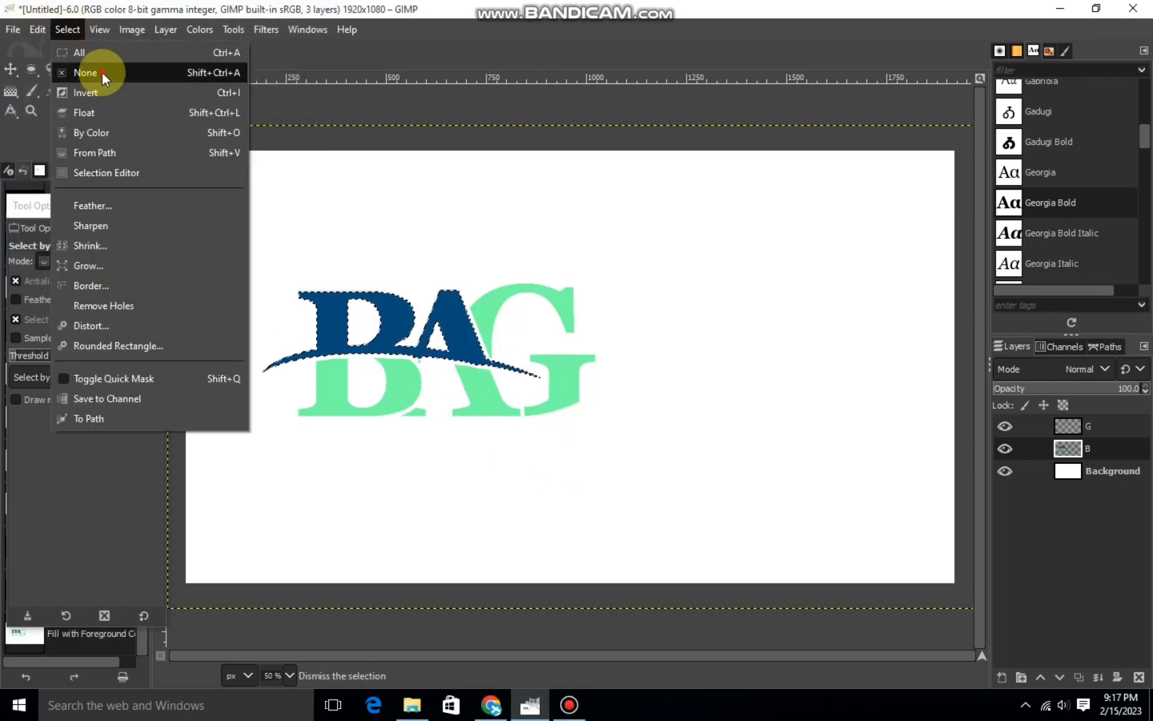
left_click(102, 72)
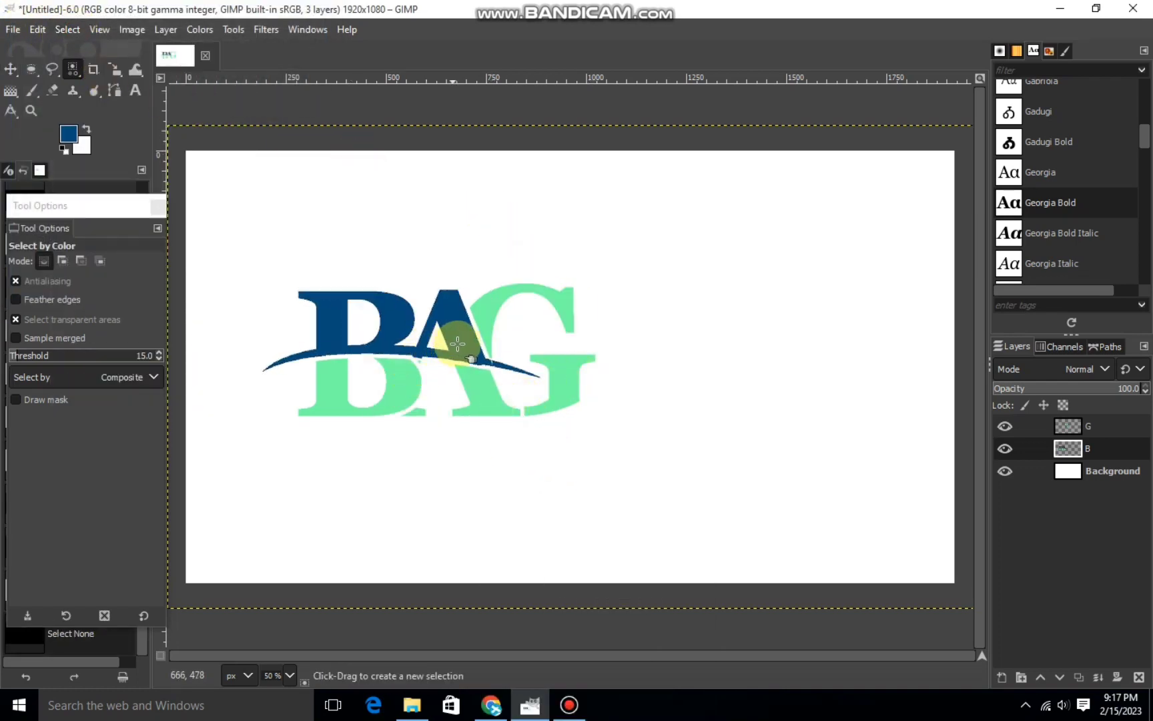
scroll(458, 343, "up", 2)
scroll(476, 356, "up", 1)
scroll(526, 646, "left", 3)
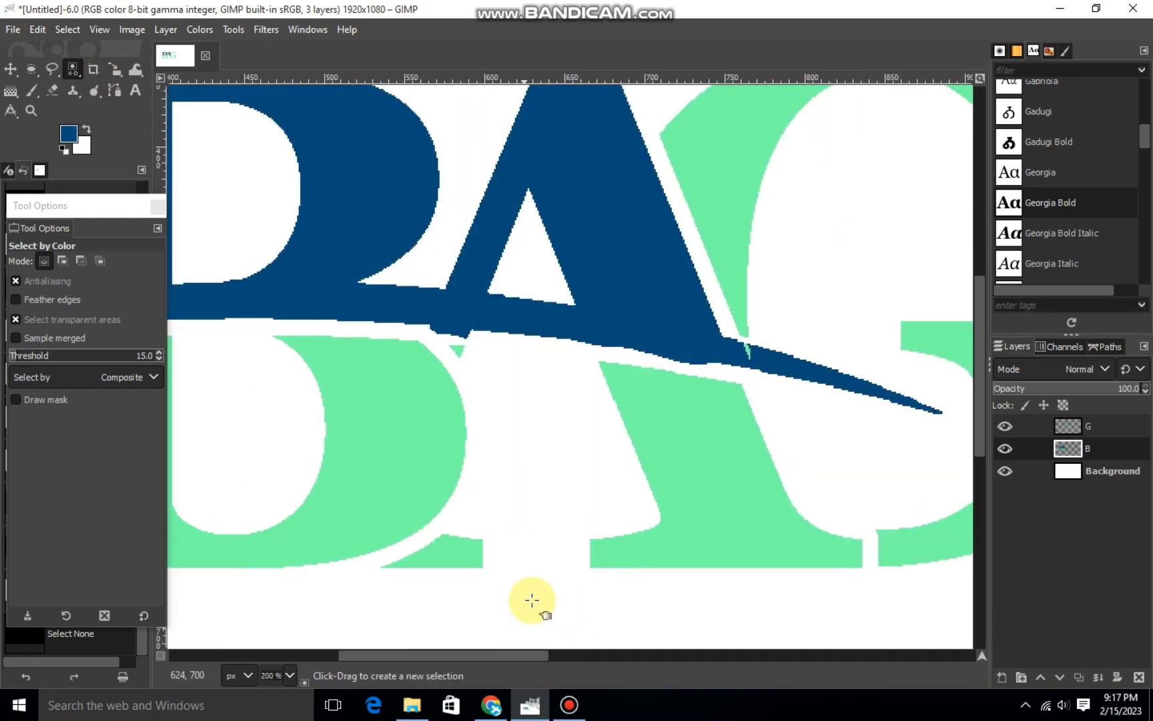
scroll(498, 431, "down", 2)
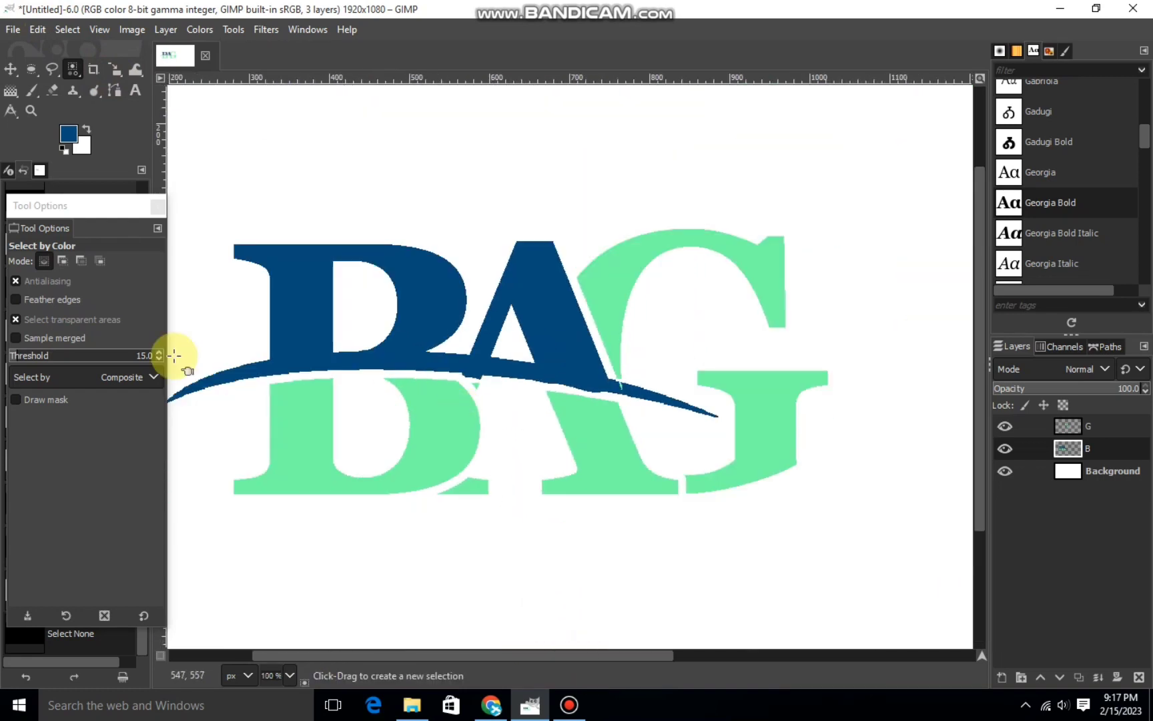
Draw a path along the swoosh from its left end to its right tip and curve it.
left_click(114, 90)
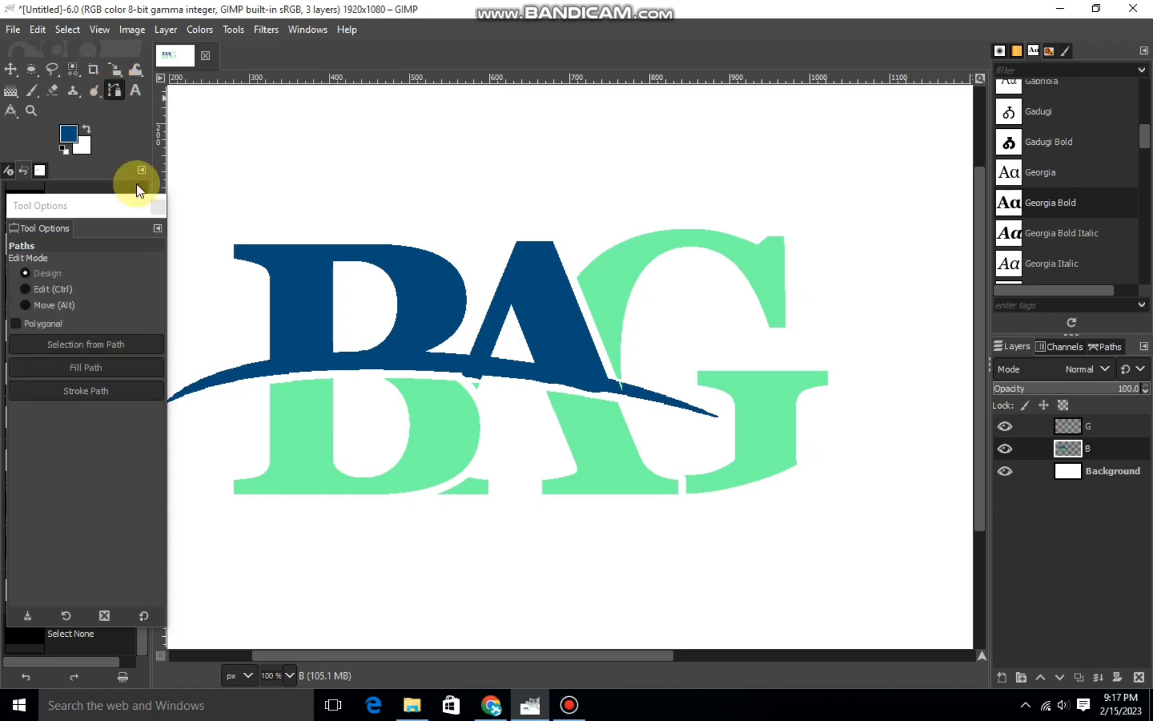
left_click(174, 400)
left_click(621, 392)
left_click_drag(620, 393, 712, 416)
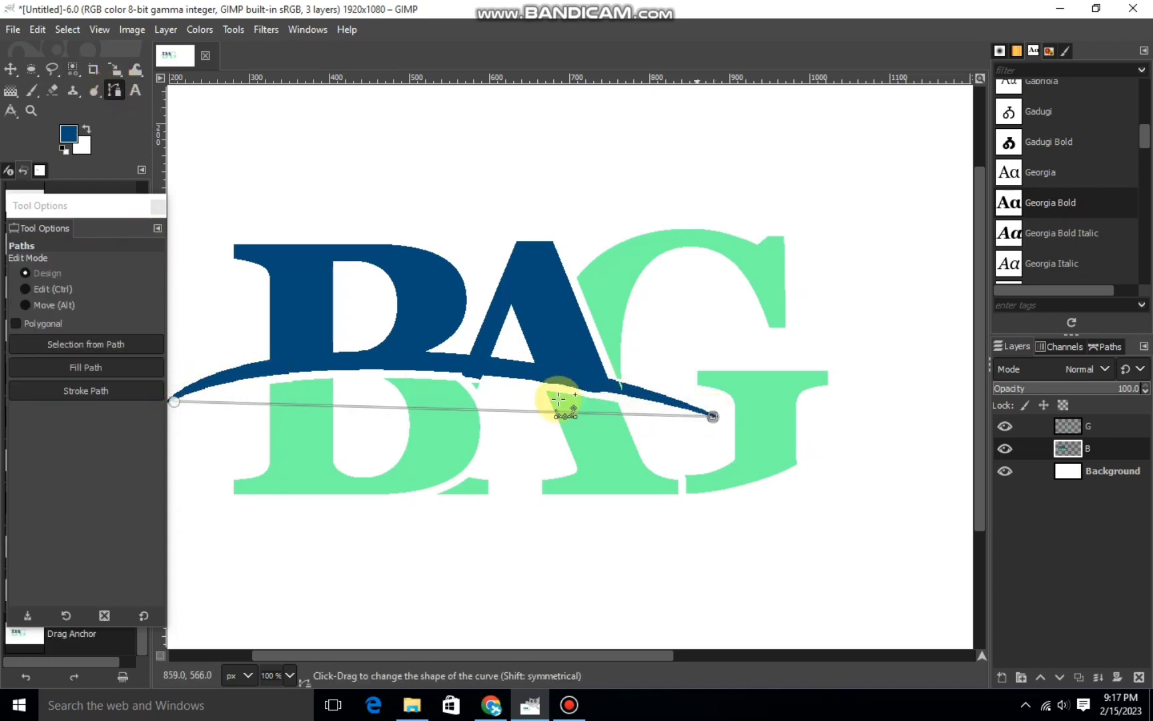
left_click_drag(459, 408, 438, 369)
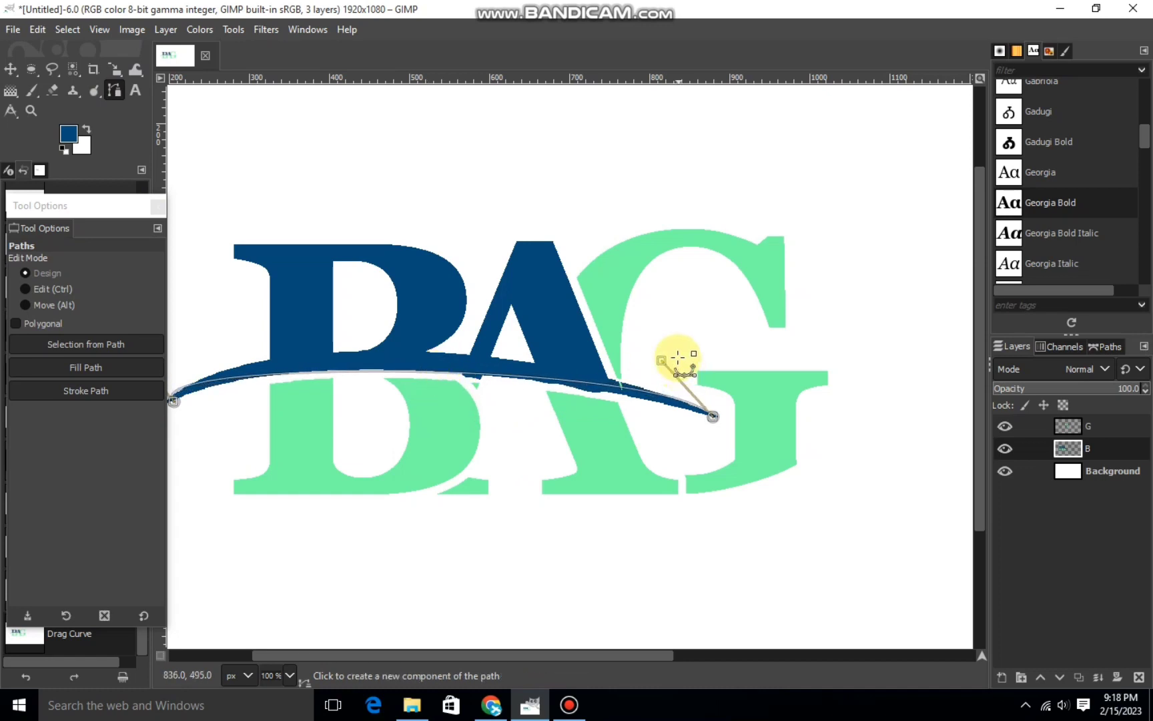
left_click_drag(674, 352, 605, 372)
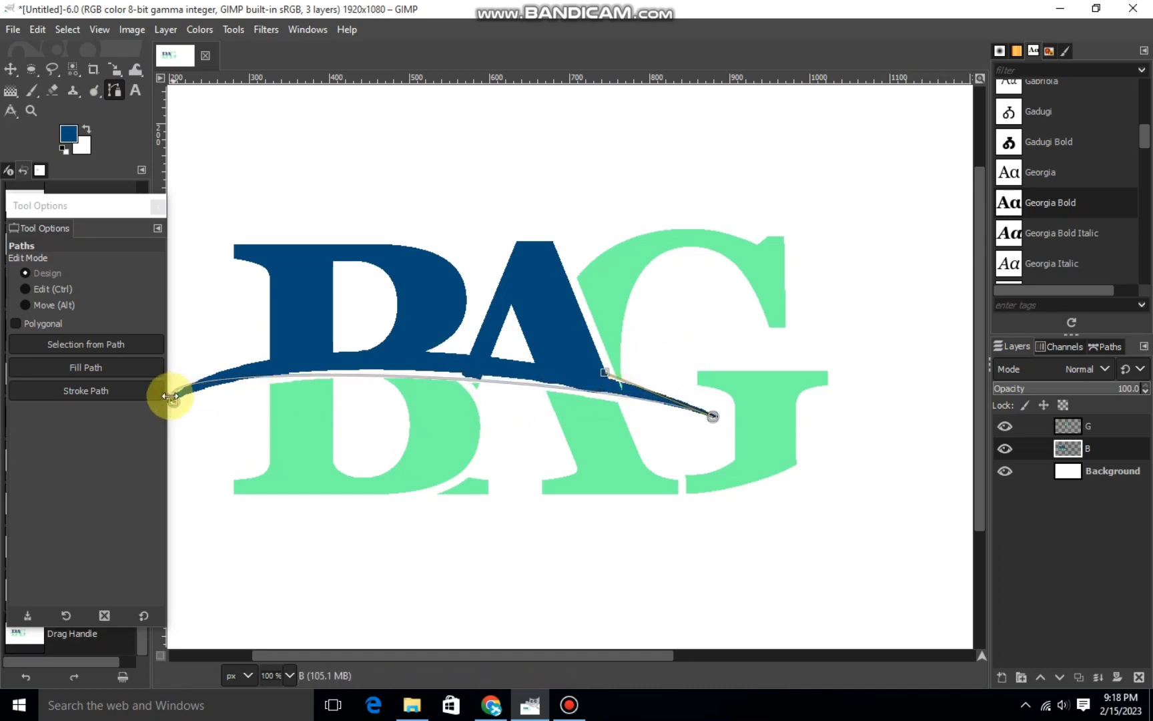
key("minus")
left_click_drag(268, 369, 344, 342)
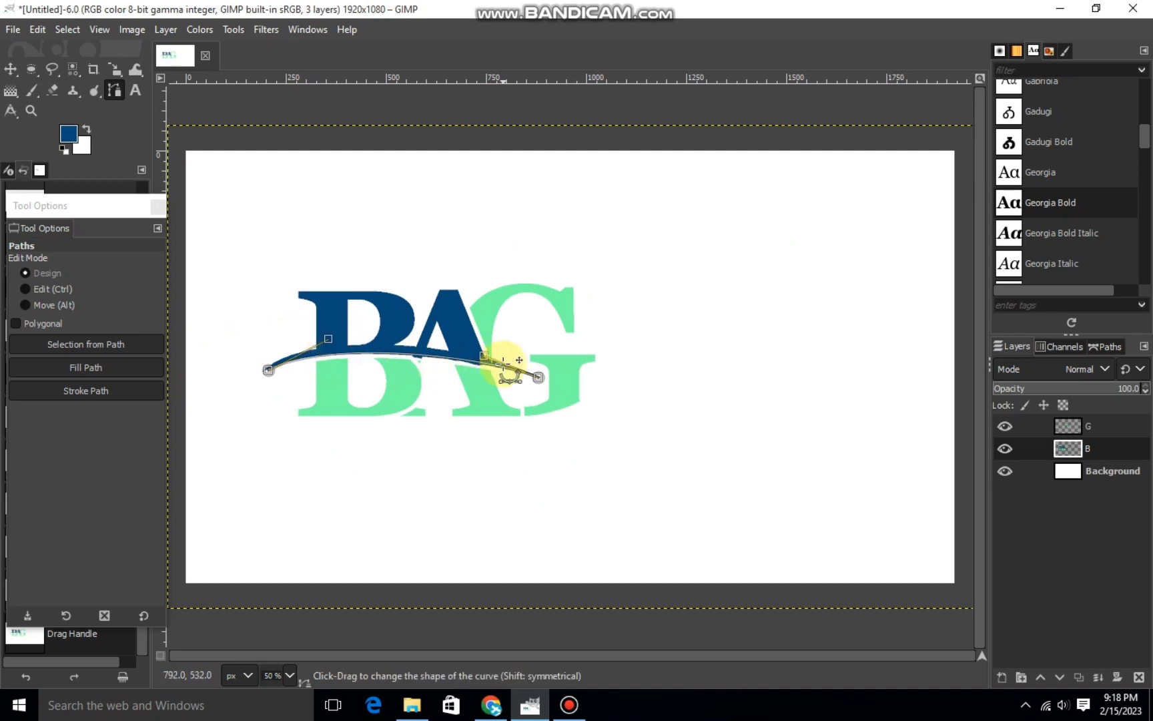
Bend the path's left end, convert it to a selection, and cut that area from the B layer.
scroll(497, 364, "up", 2)
scroll(484, 355, "up", 2)
left_click_drag(579, 654, 521, 654)
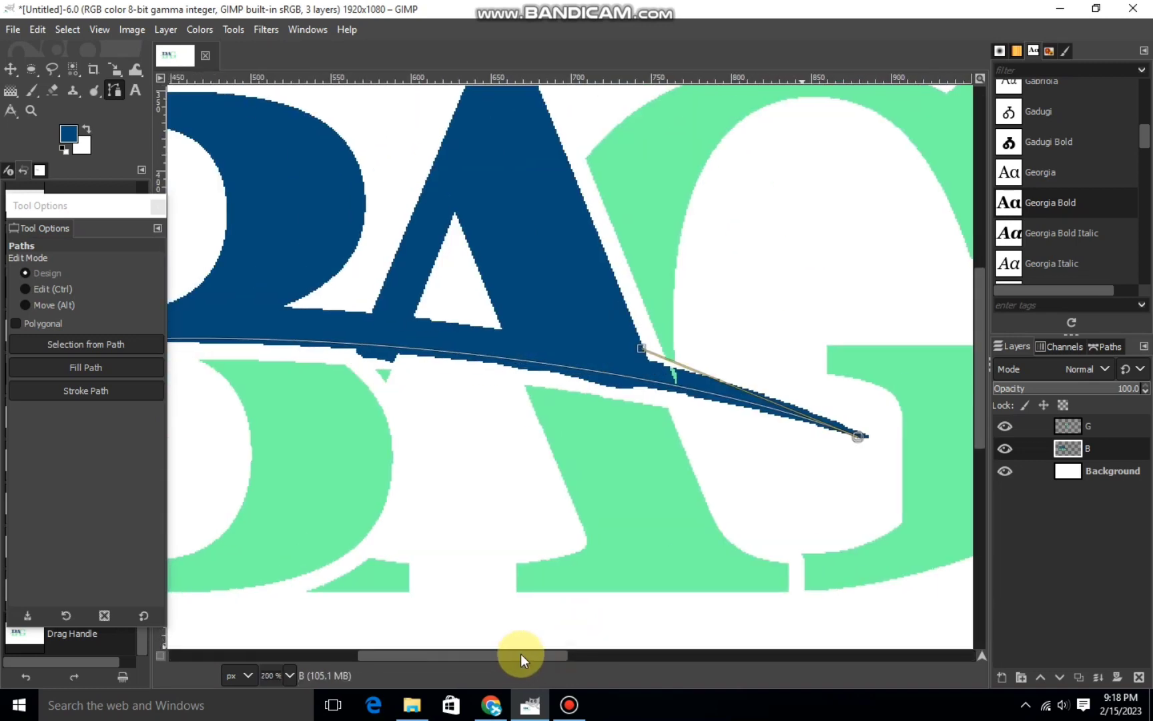
left_click_drag(644, 344, 631, 357)
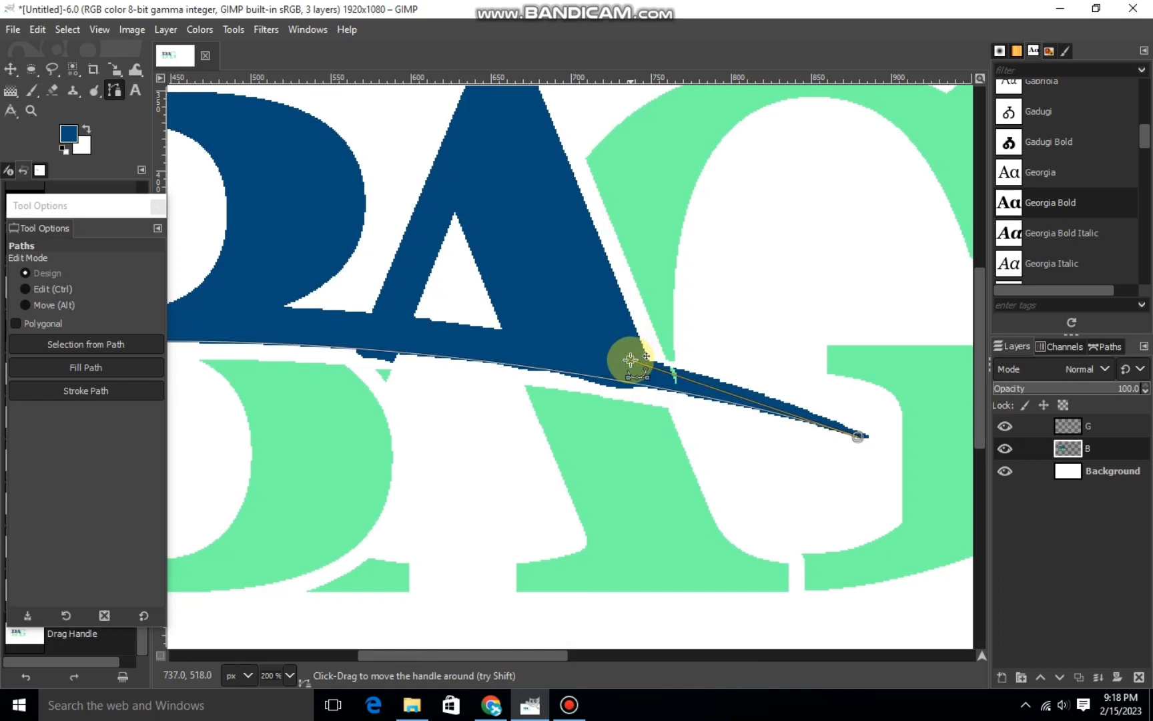
scroll(627, 361, "down", 2)
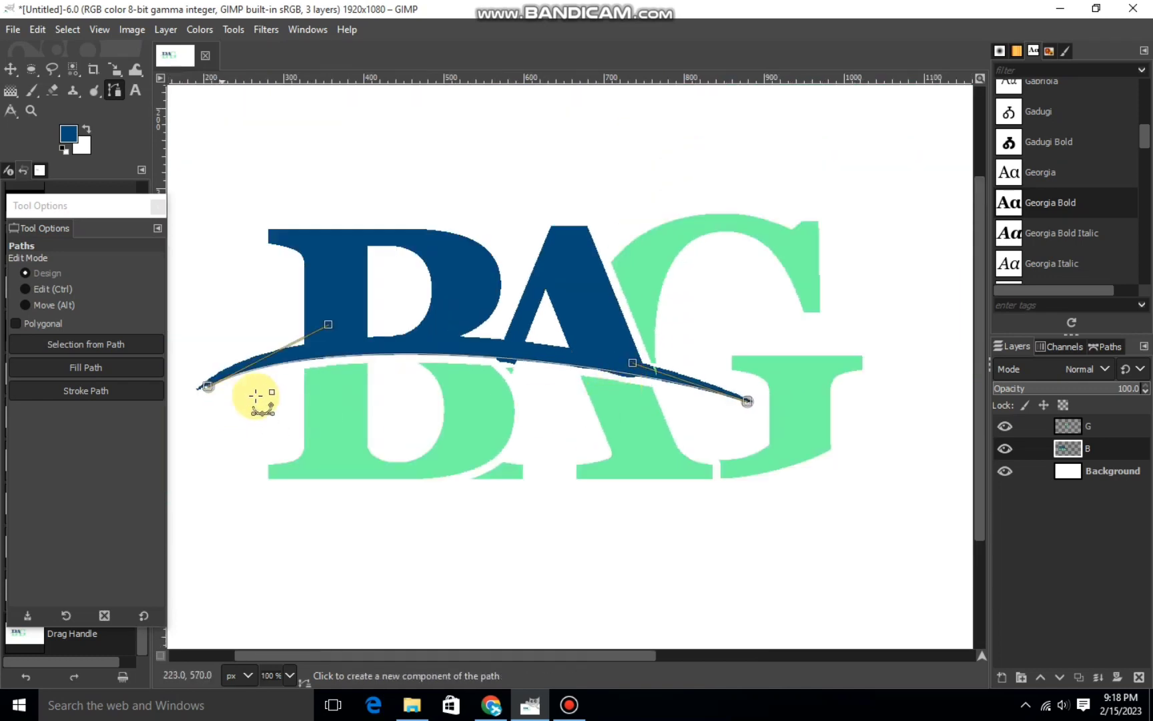
scroll(247, 394, "down", 1)
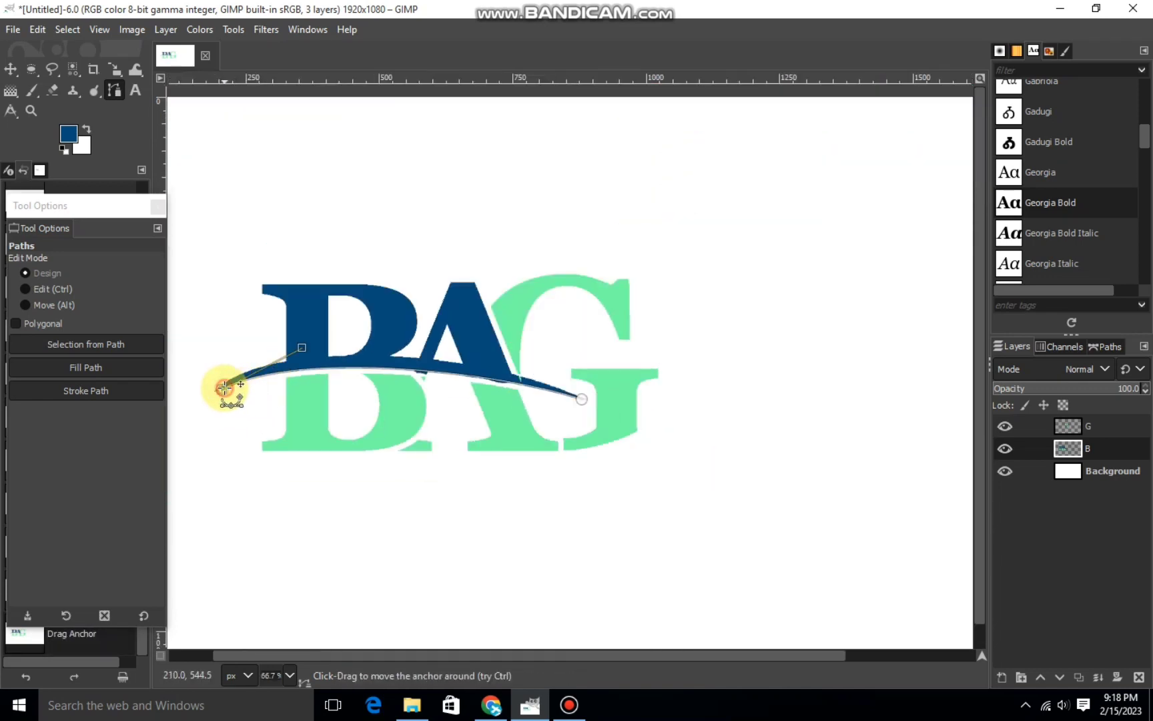
left_click_drag(224, 387, 279, 398)
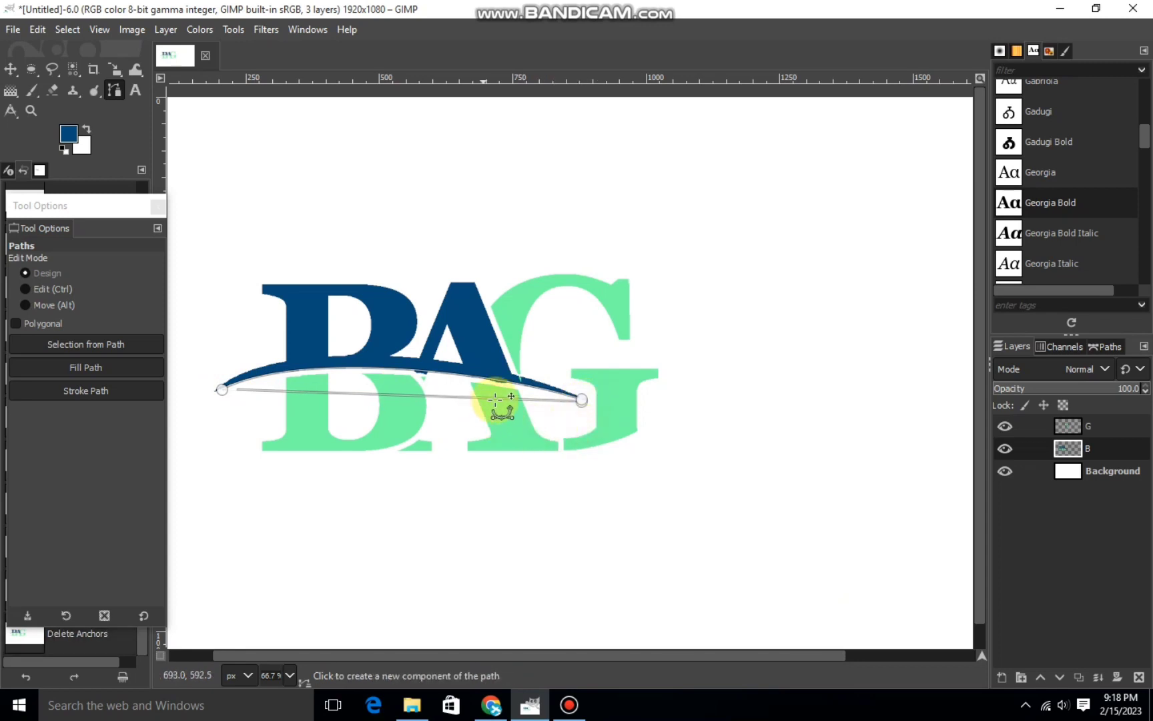
key("shift+v")
right_click(498, 407)
left_click(664, 258)
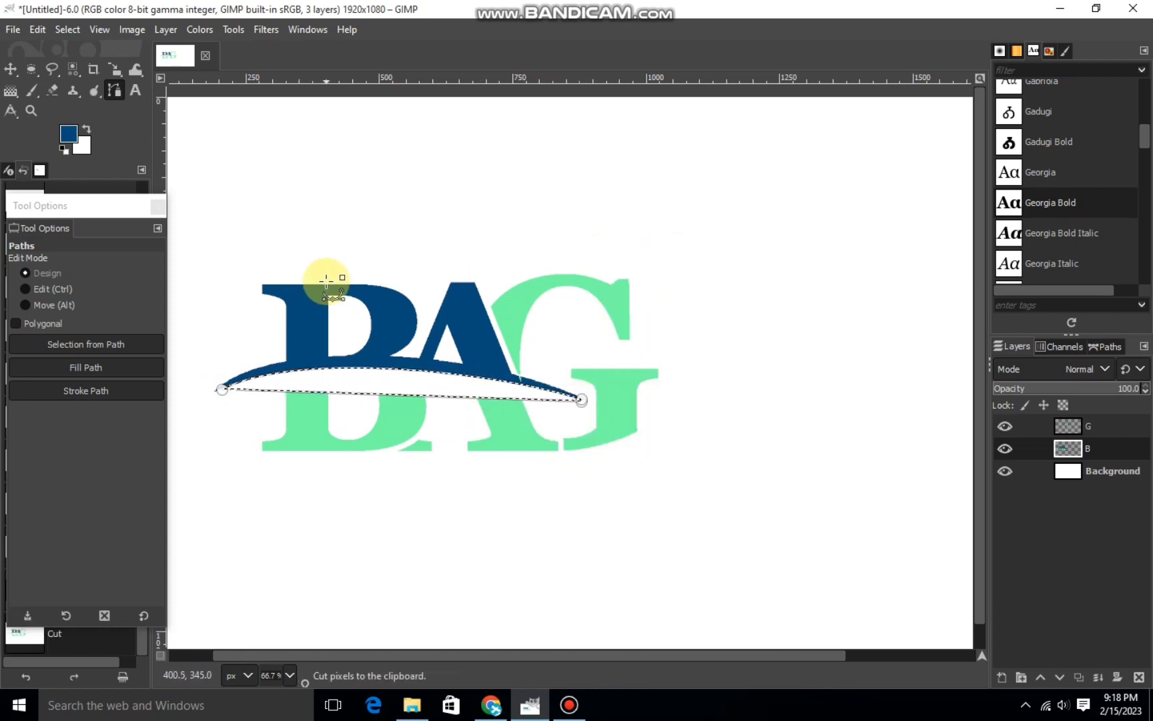
Undo the cut and rework the path along the navy letters' bottom, removing a stray anchor.
key("ctrl+z")
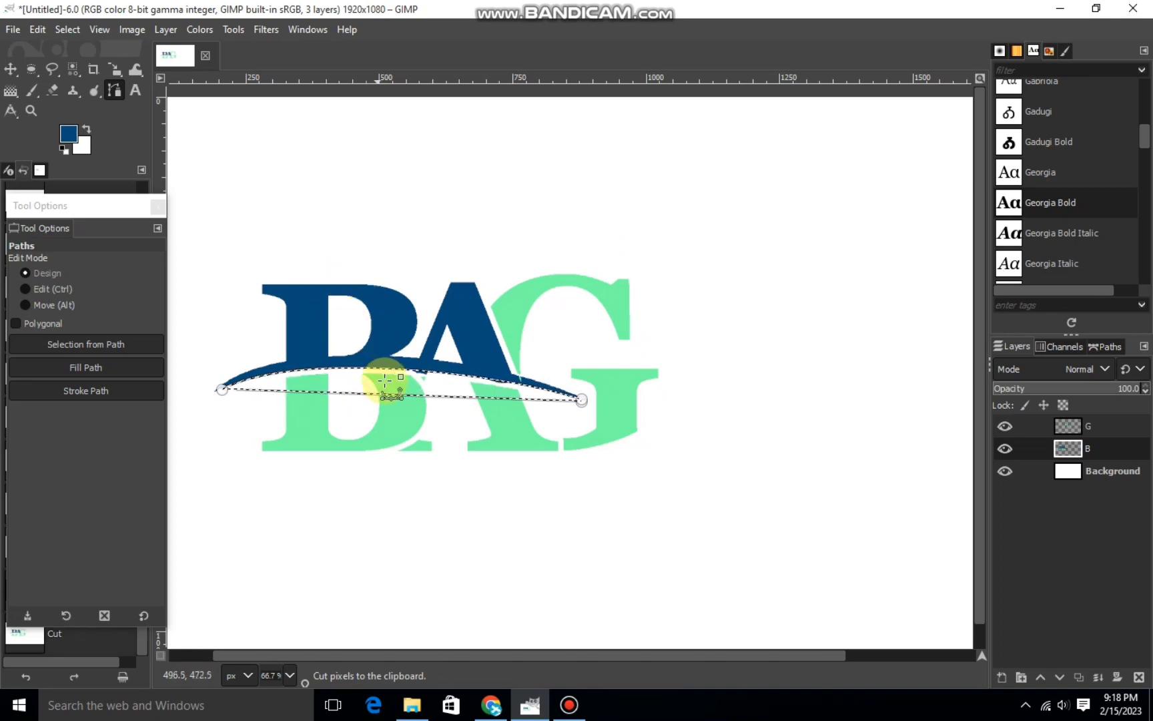
left_click_drag(385, 380, 377, 393)
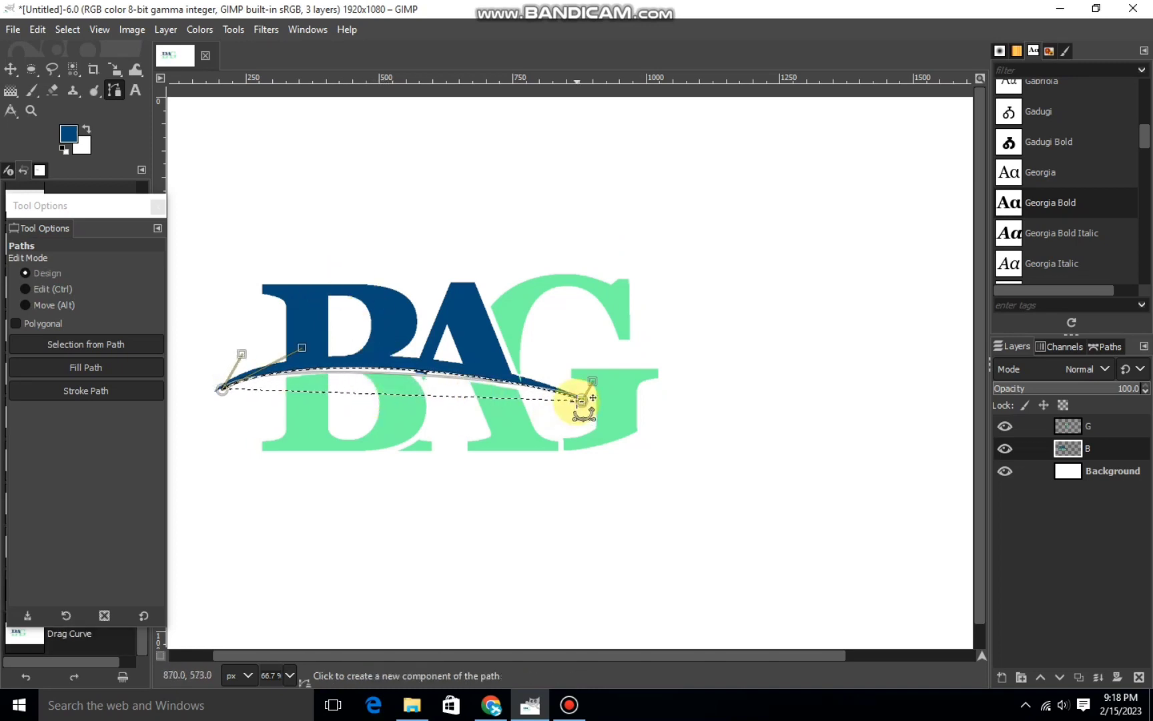
scroll(581, 399, "up", 2)
left_click_drag(586, 371, 485, 378)
key("BackSpace")
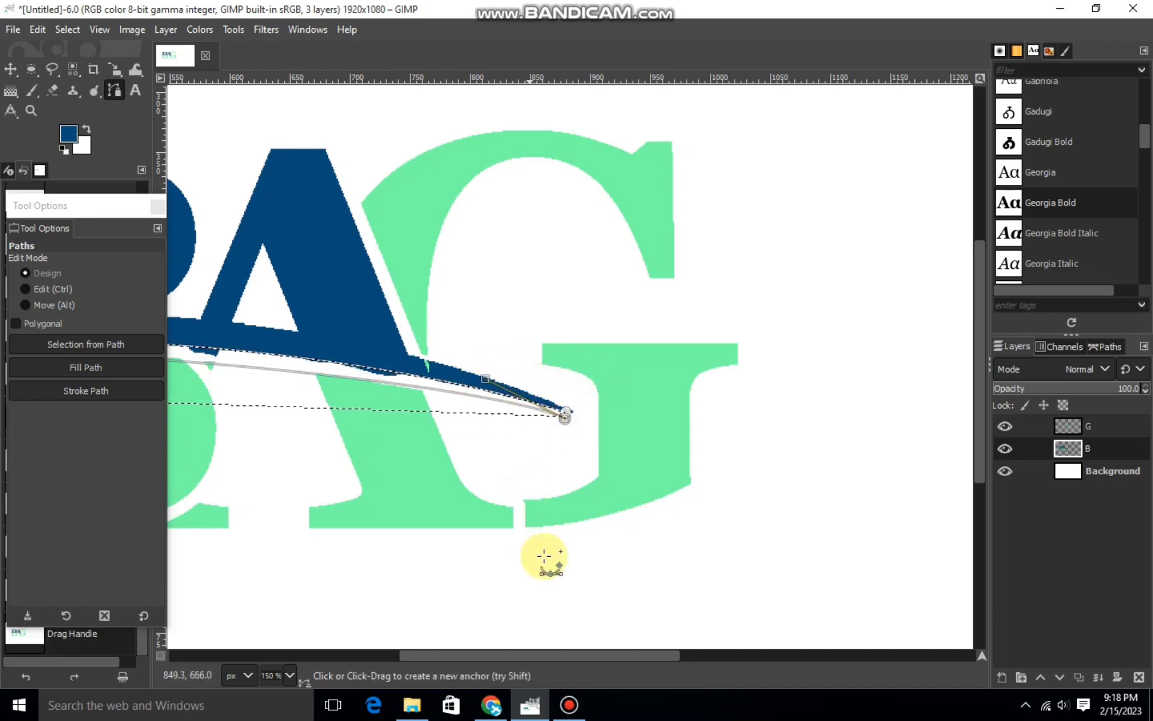
left_click_drag(558, 667, 393, 644)
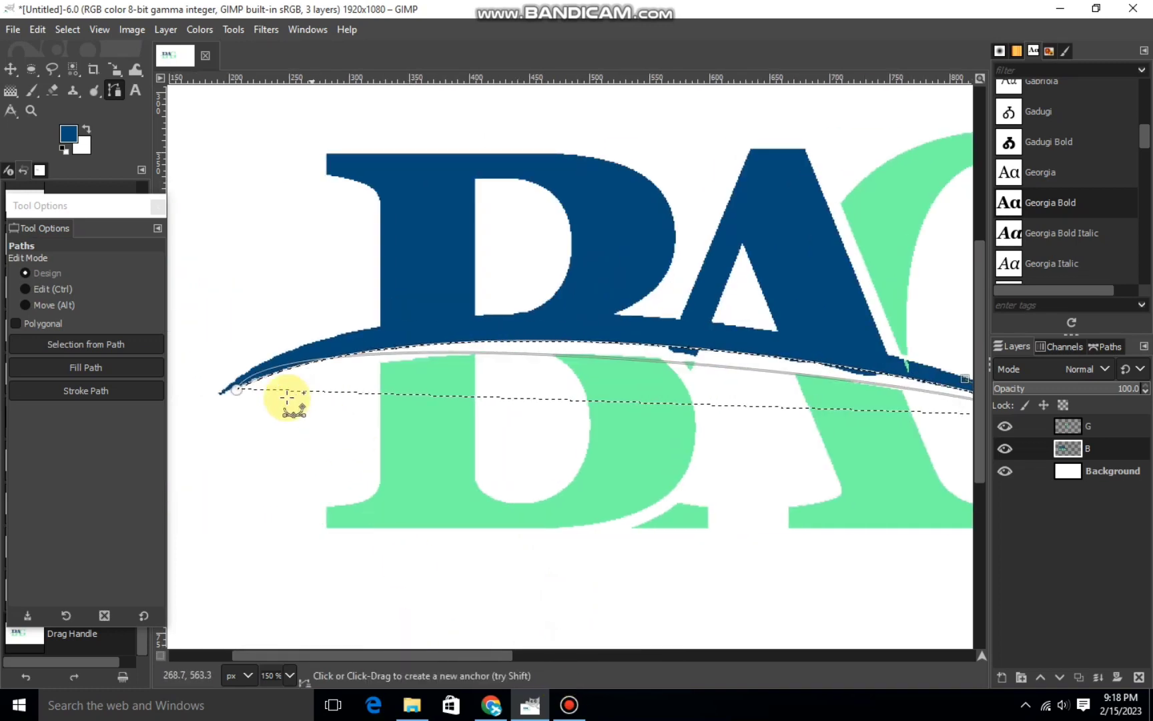
left_click(411, 393)
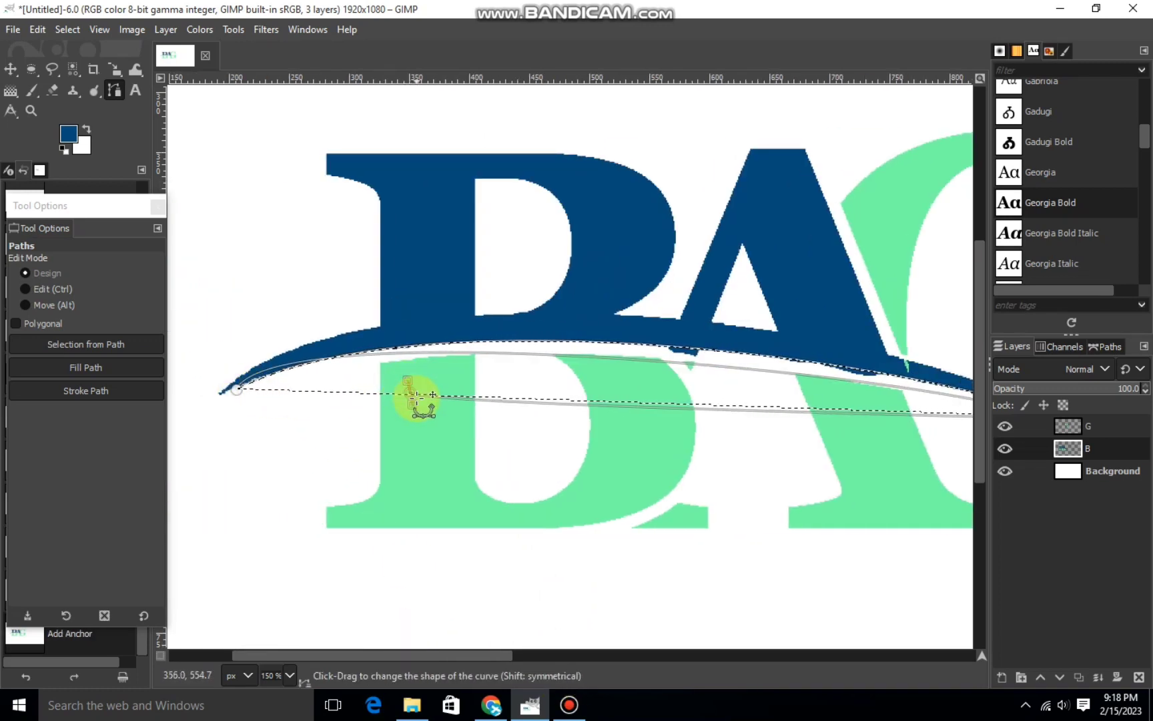
left_click(415, 397, "ctrl+shift")
Curve the path's left end along the B's base, cut the enclosed area from the navy layer, and deselect.
mouse_move(238, 386)
left_mouse_down()
mouse_move(373, 309)
mouse_move(412, 301)
left_mouse_up()
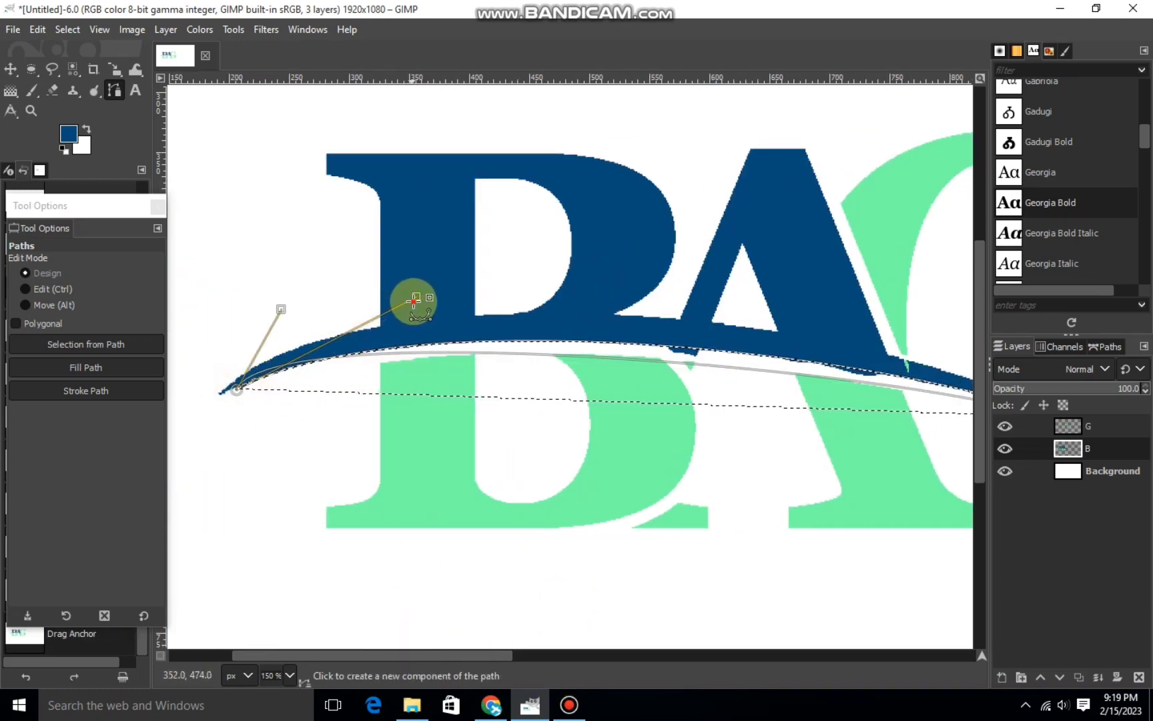
mouse_move(329, 355)
left_mouse_down()
mouse_move(414, 296)
mouse_move(403, 298)
left_mouse_up()
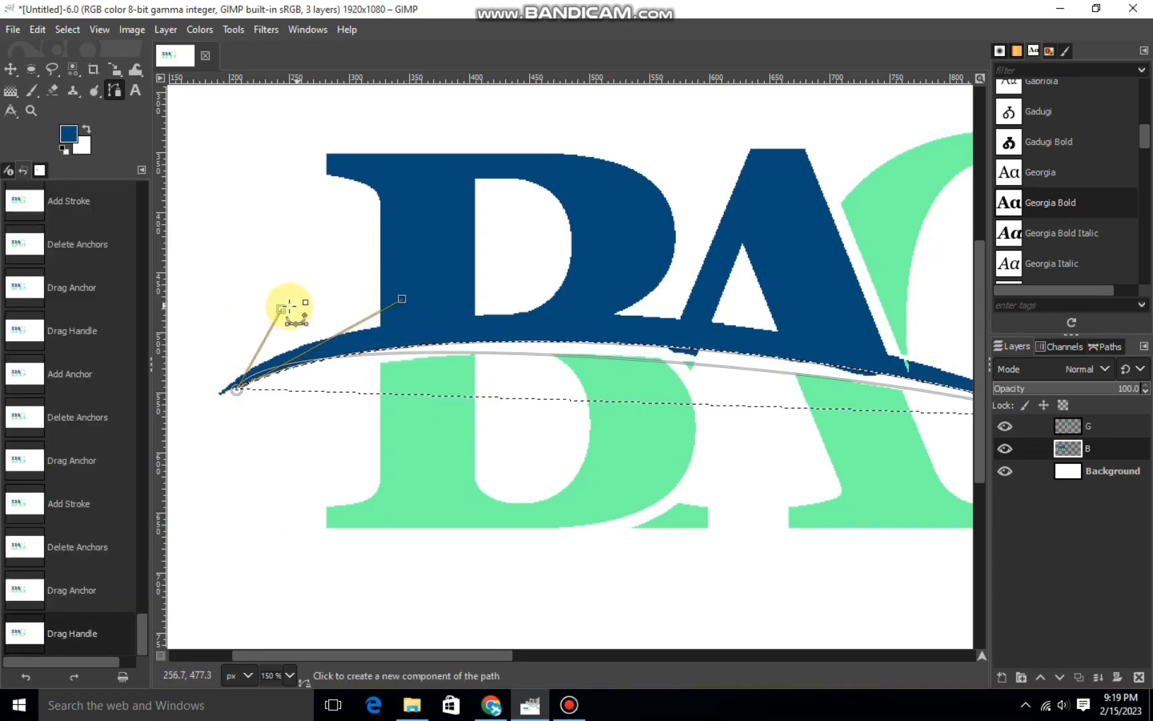
mouse_move(280, 309)
left_mouse_down()
mouse_move(288, 322)
mouse_move(402, 298)
mouse_move(460, 307)
left_mouse_up()
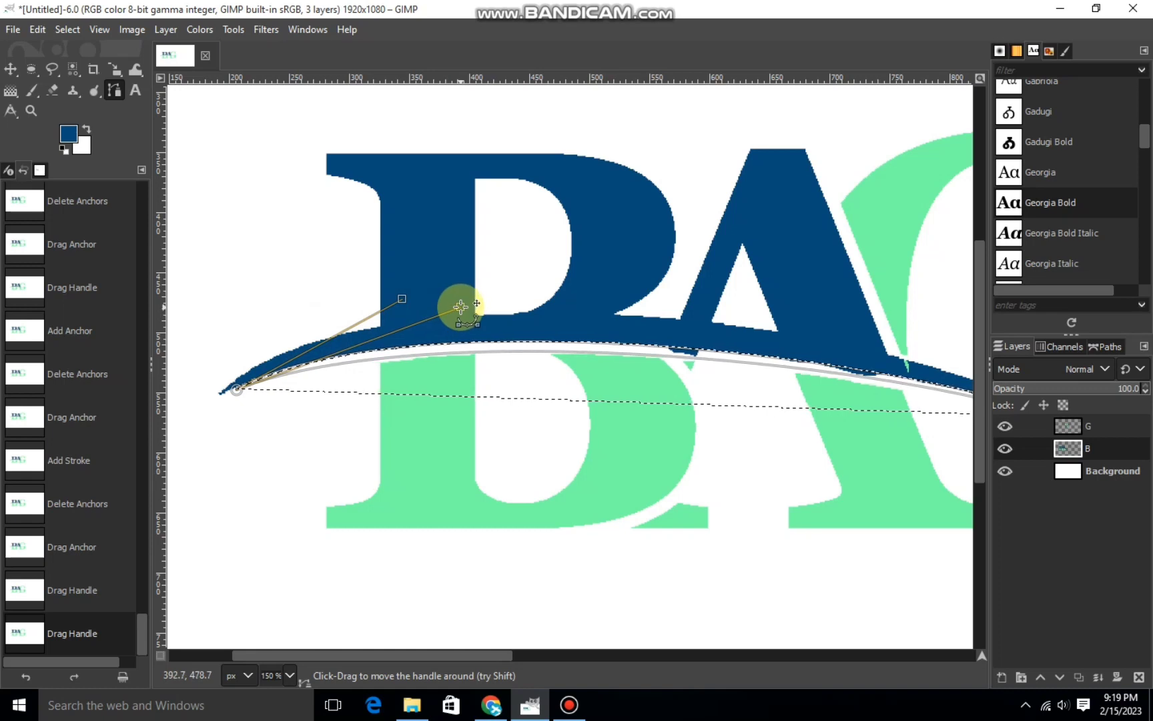
left_click_drag(486, 656, 546, 657)
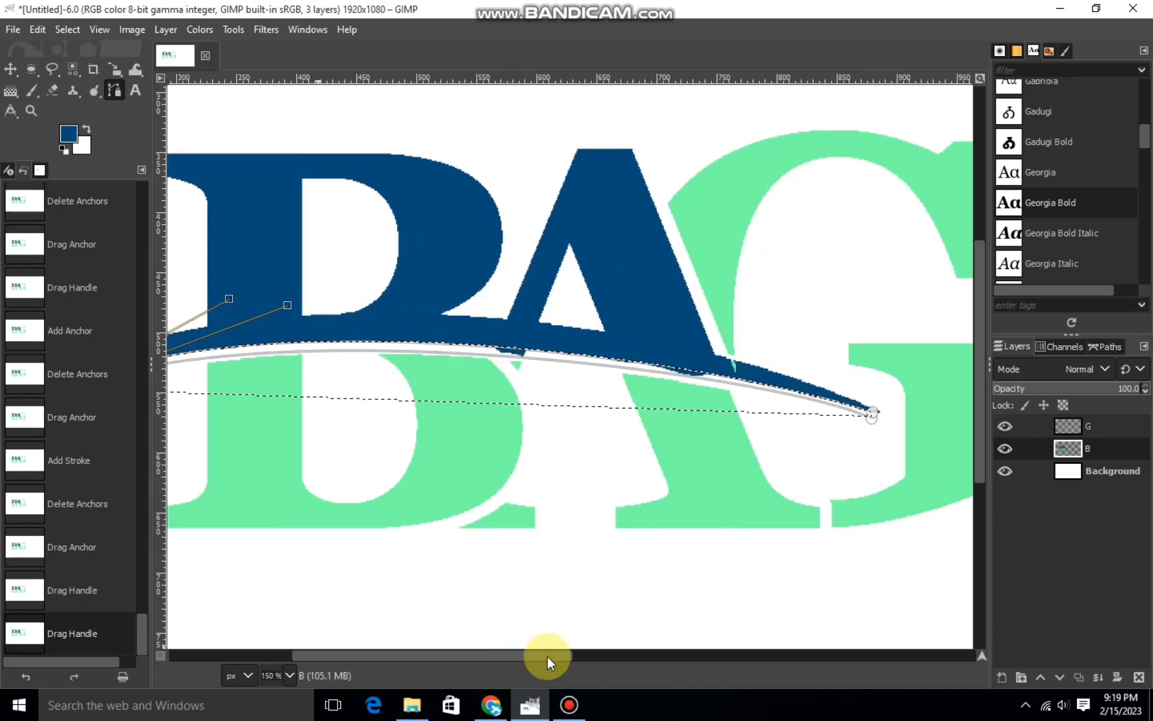
key("shift+v")
scroll(606, 535, "down", 1, "ctrl")
scroll(606, 535, "down", 1, "ctrl")
right_click(573, 433)
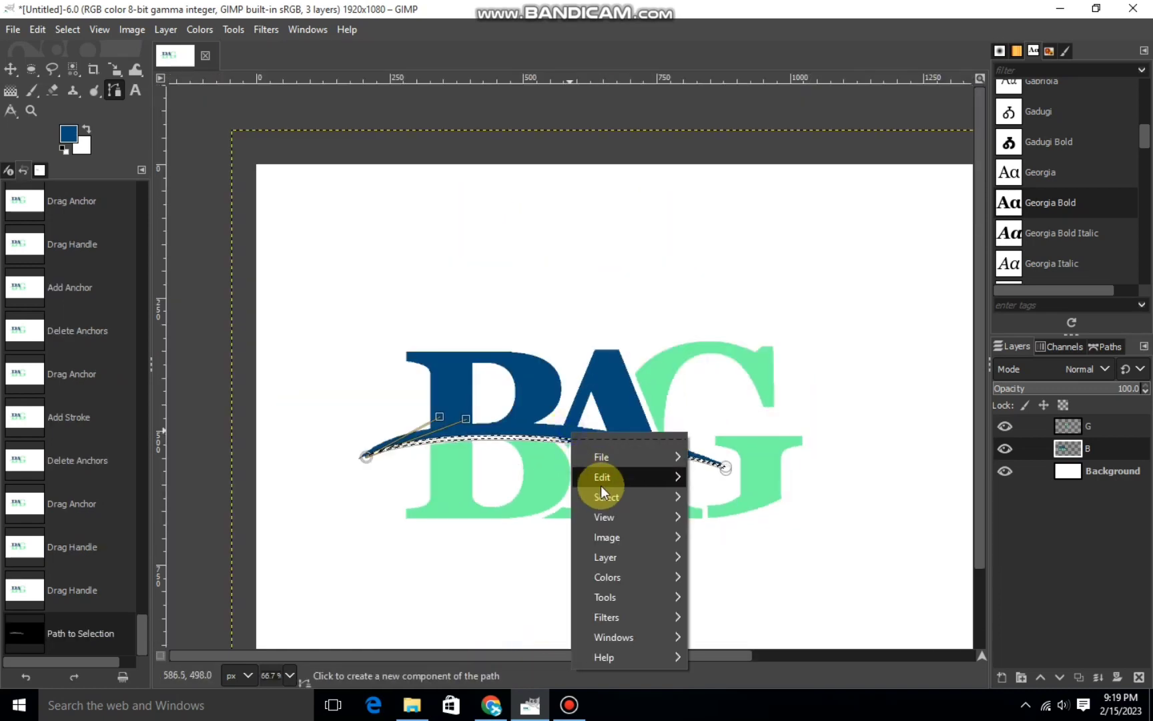
mouse_move(629, 476)
left_click(741, 262)
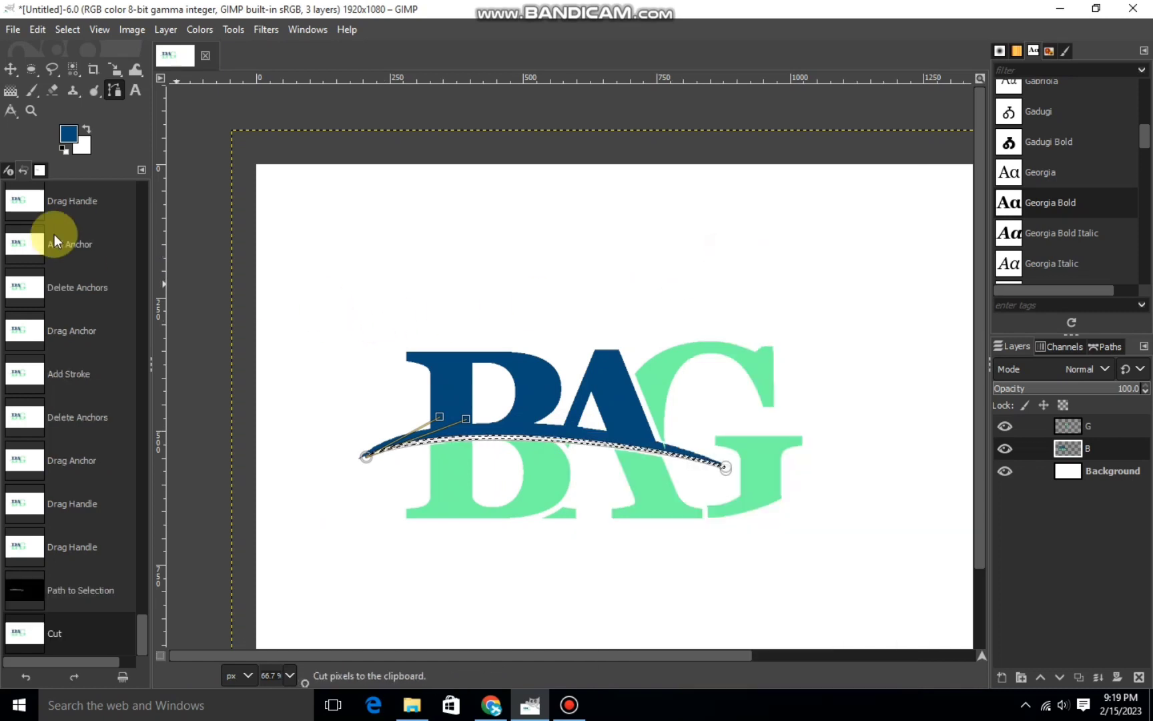
left_click(67, 30)
left_click(76, 76)
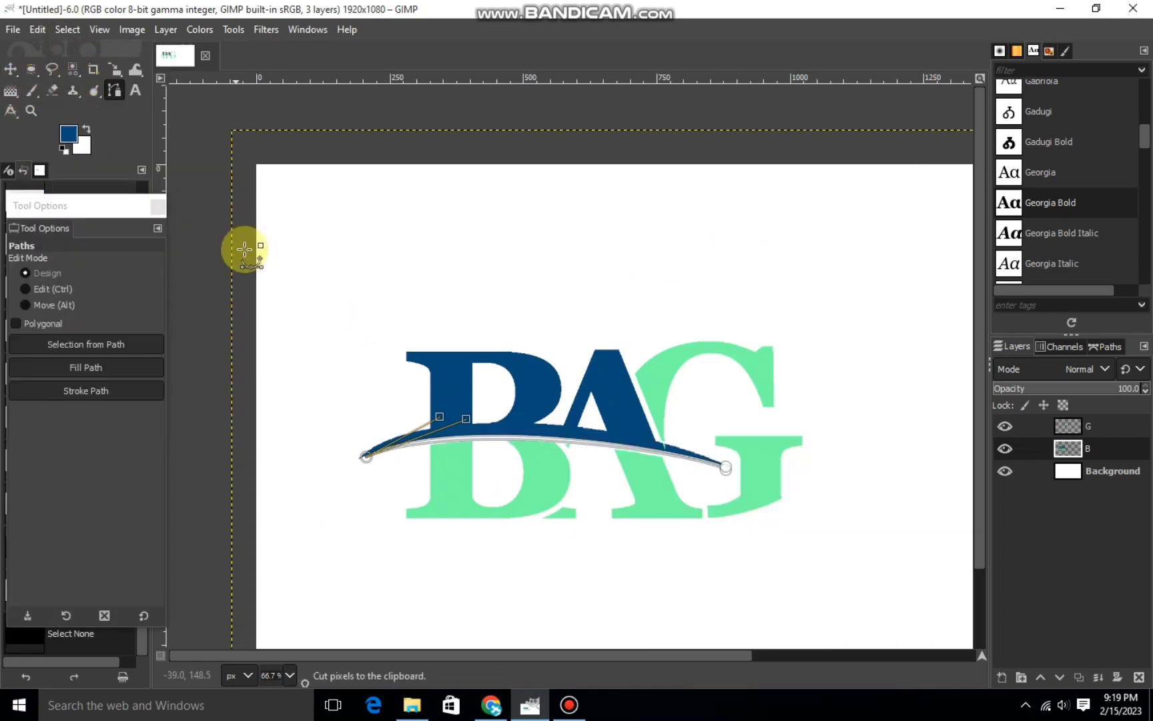
left_click(11, 69)
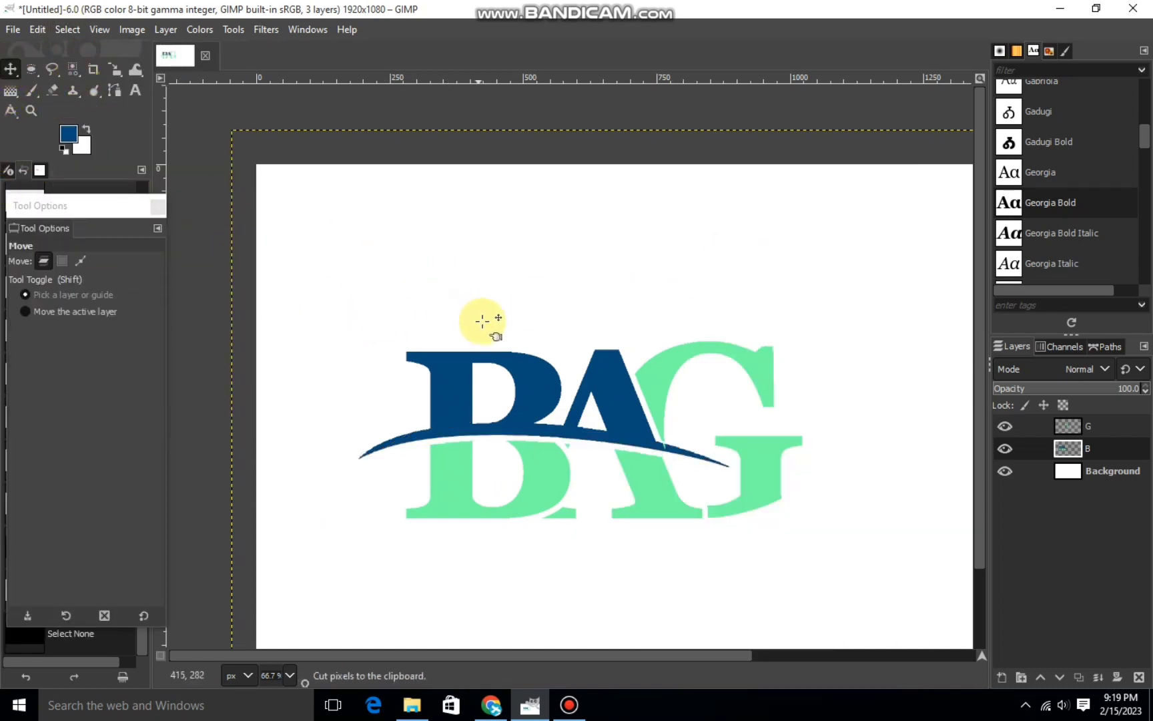
Erase stray swoosh pixels and paint navy into the gap with a size 14 brush.
scroll(618, 412, "up", 3)
scroll(620, 417, "up", 1)
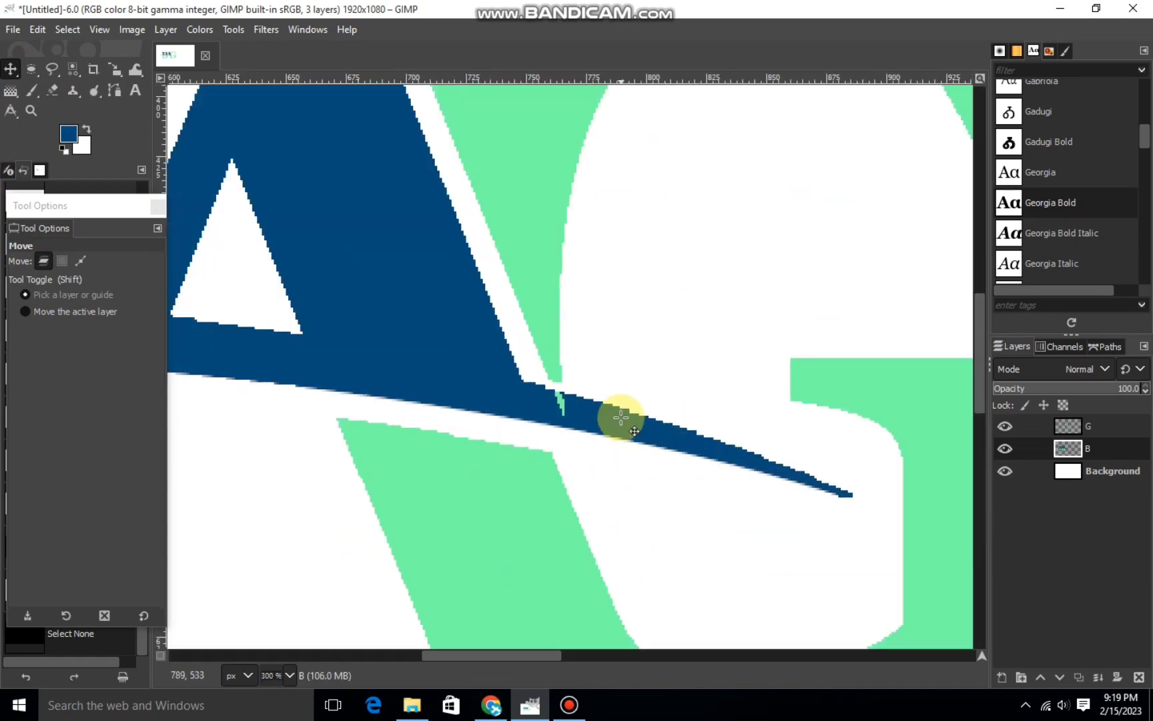
left_click(52, 90)
left_click_drag(594, 440, 613, 424)
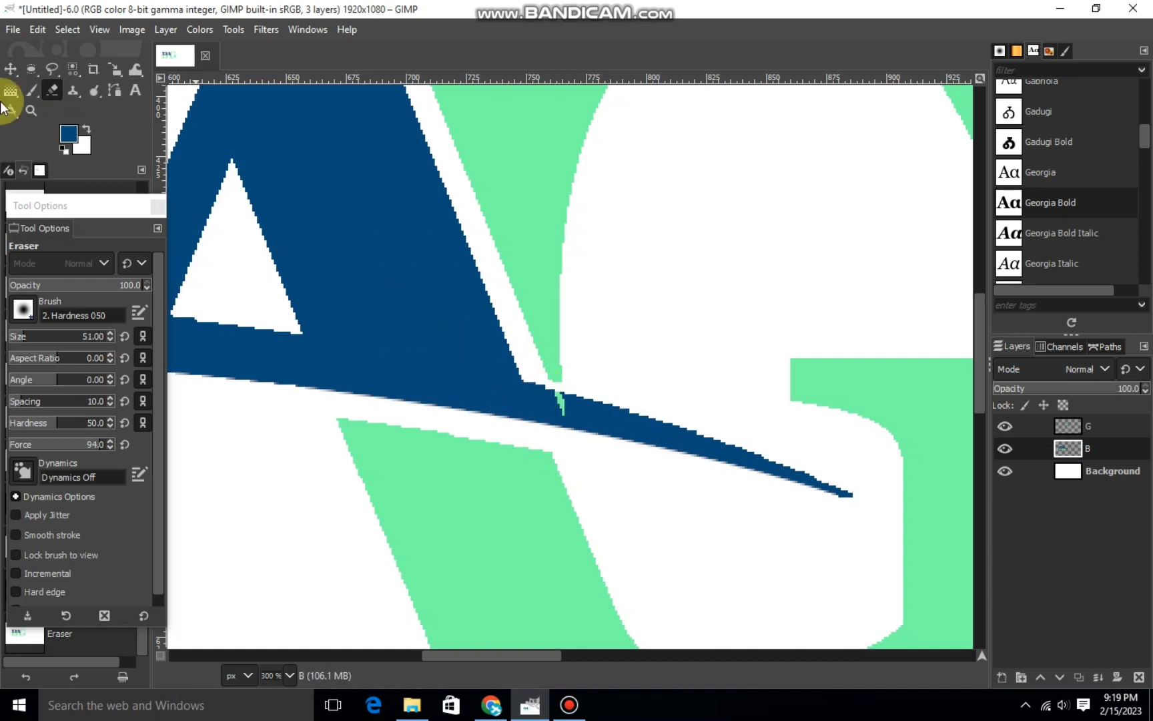
left_click(40, 86)
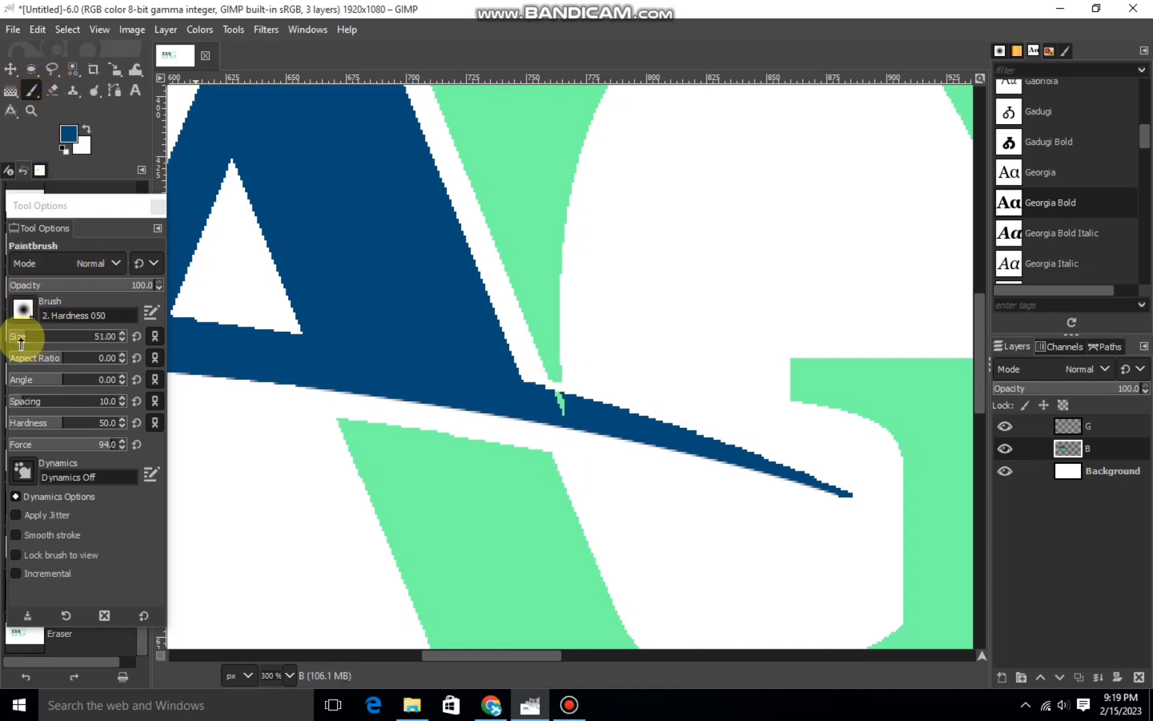
left_click_drag(21, 343, 68, 350)
left_click_drag(558, 412, 571, 412)
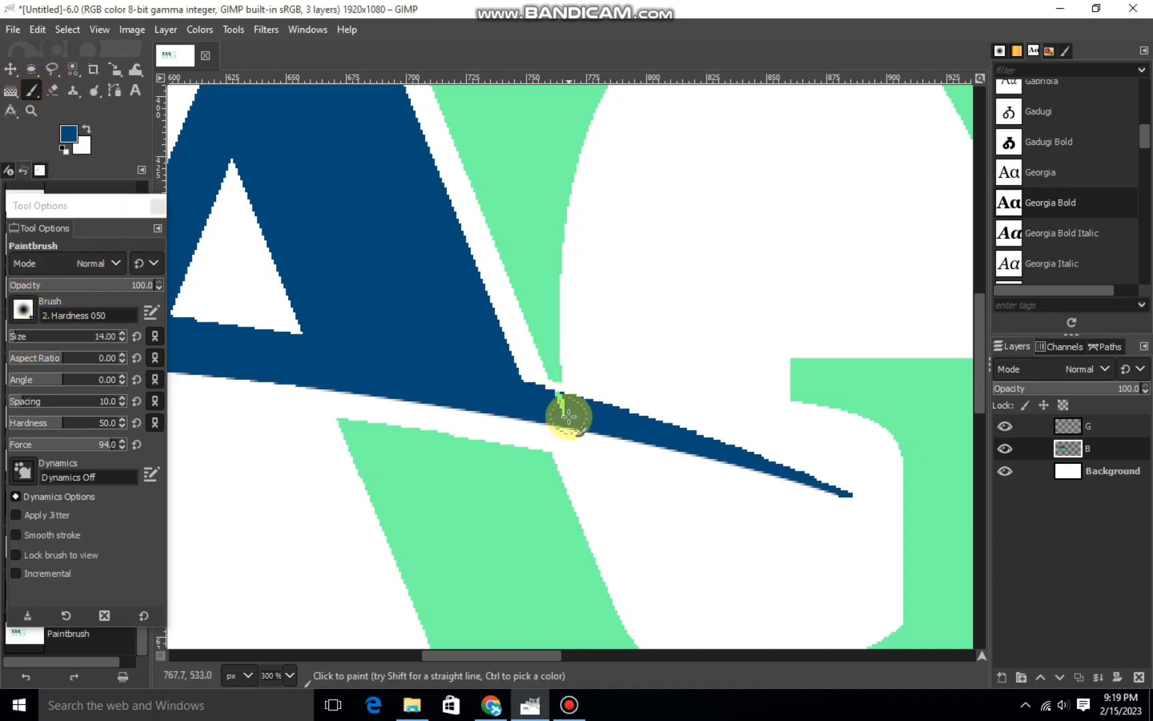
left_click(559, 408)
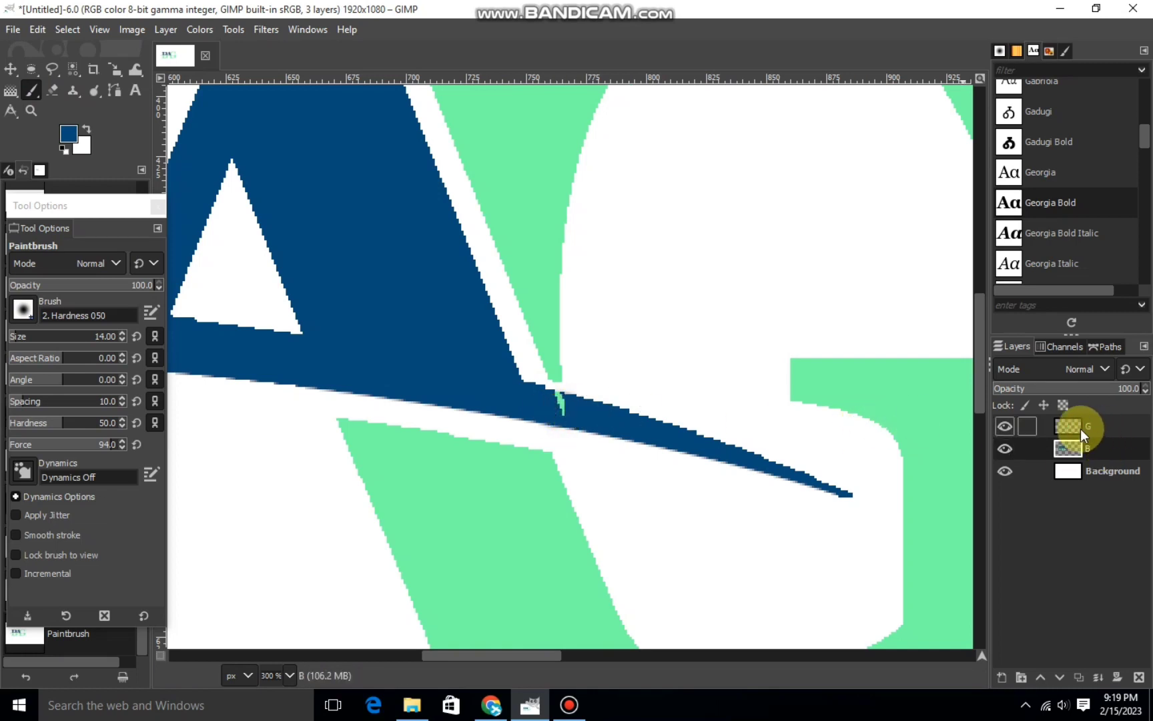
Zoom back out to view the whole logo.
left_click(1078, 429)
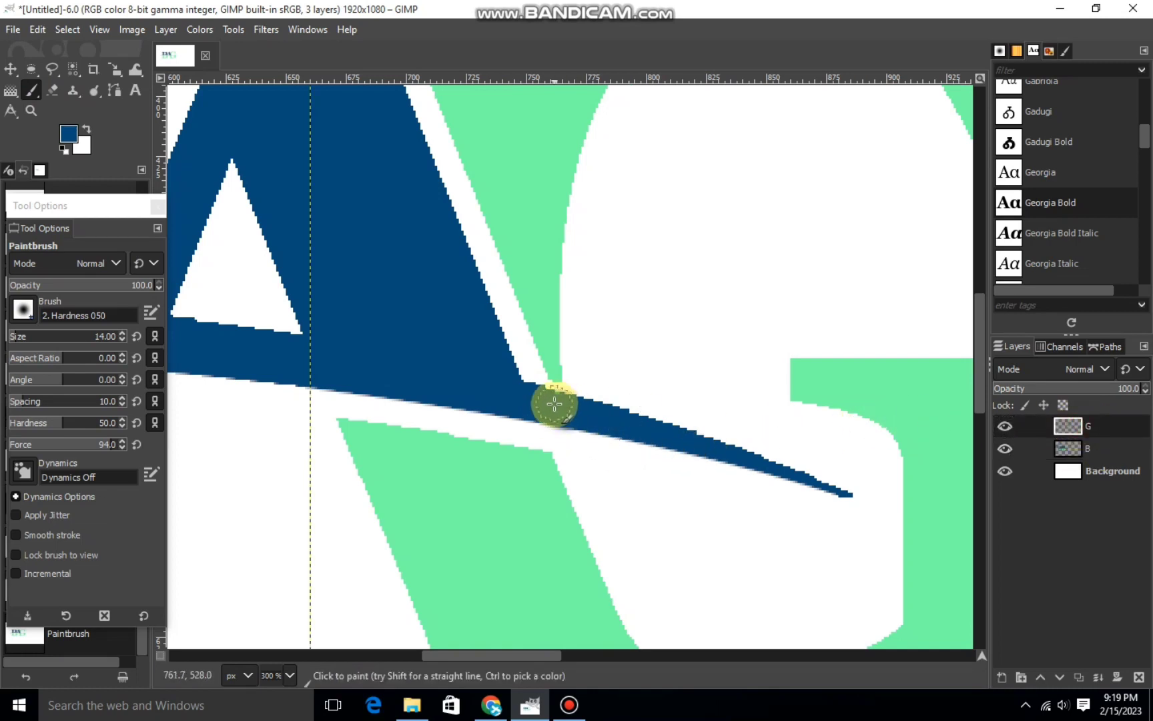
key("minus")
key("minus")
key("minus")
key("minus")
left_click(1059, 467)
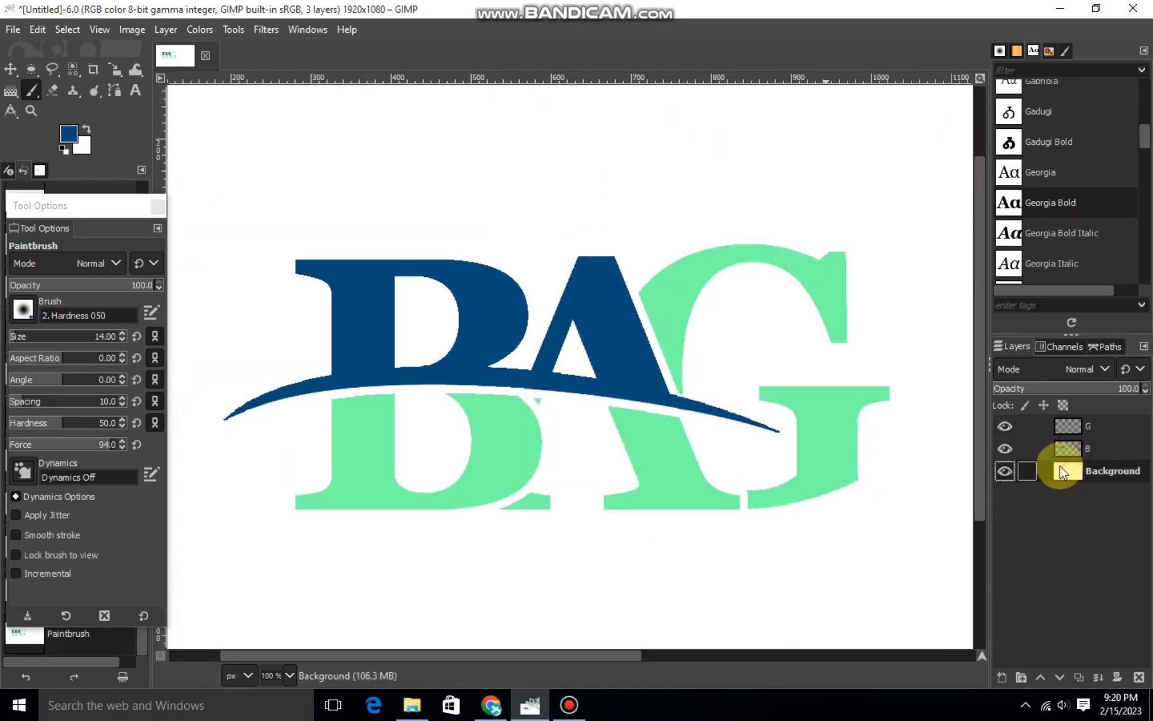
key("minus")
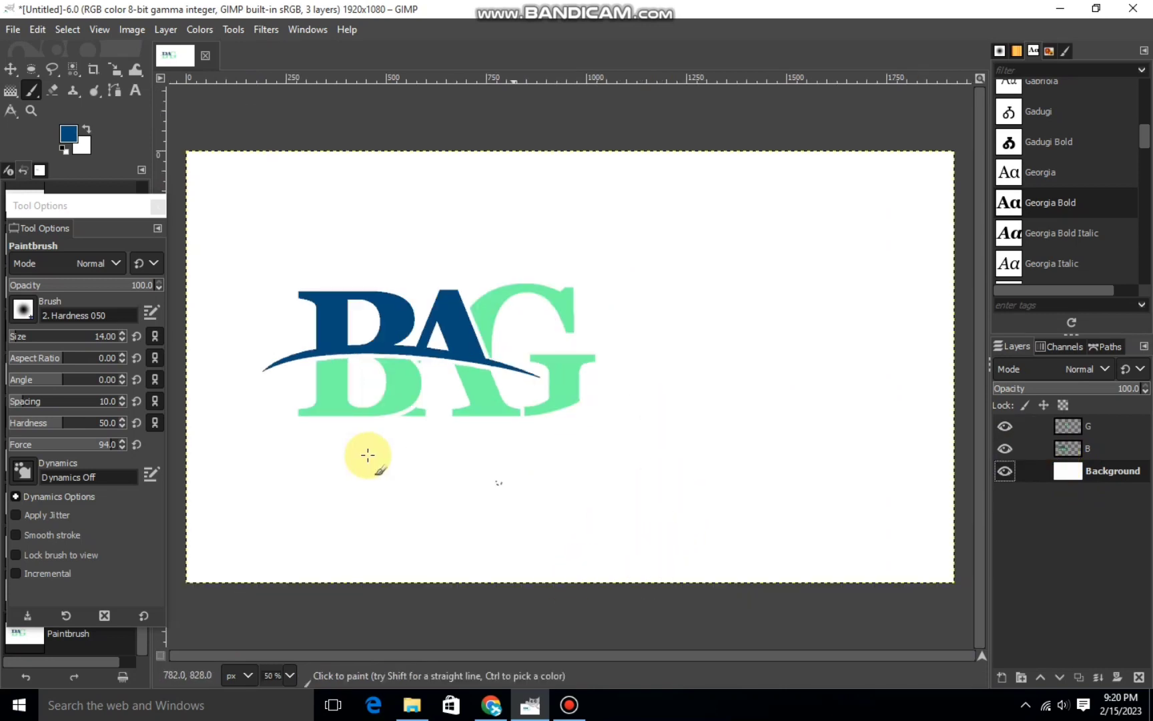
Merge the G layer down into the B logo layer.
right_click(1098, 425)
left_click(1021, 204)
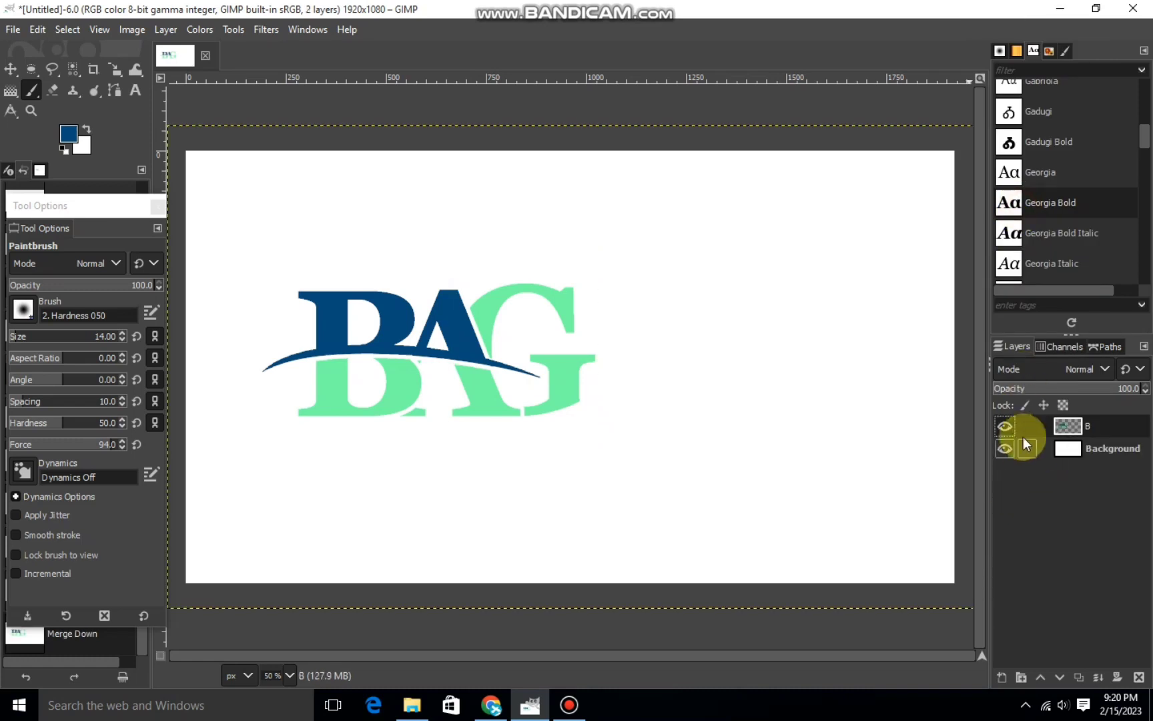
left_click(1006, 427)
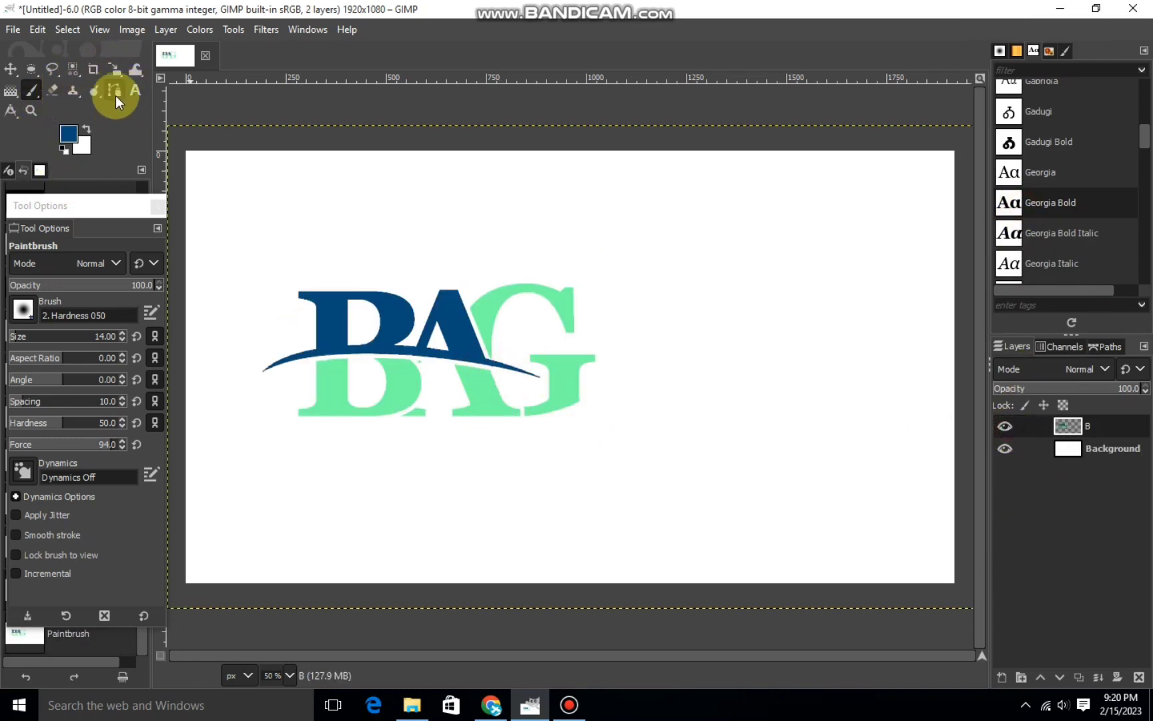
Scale the BAG logo layer up to 2149 x 1208.
left_click(114, 69)
left_click(499, 342)
left_click_drag(587, 380, 656, 378)
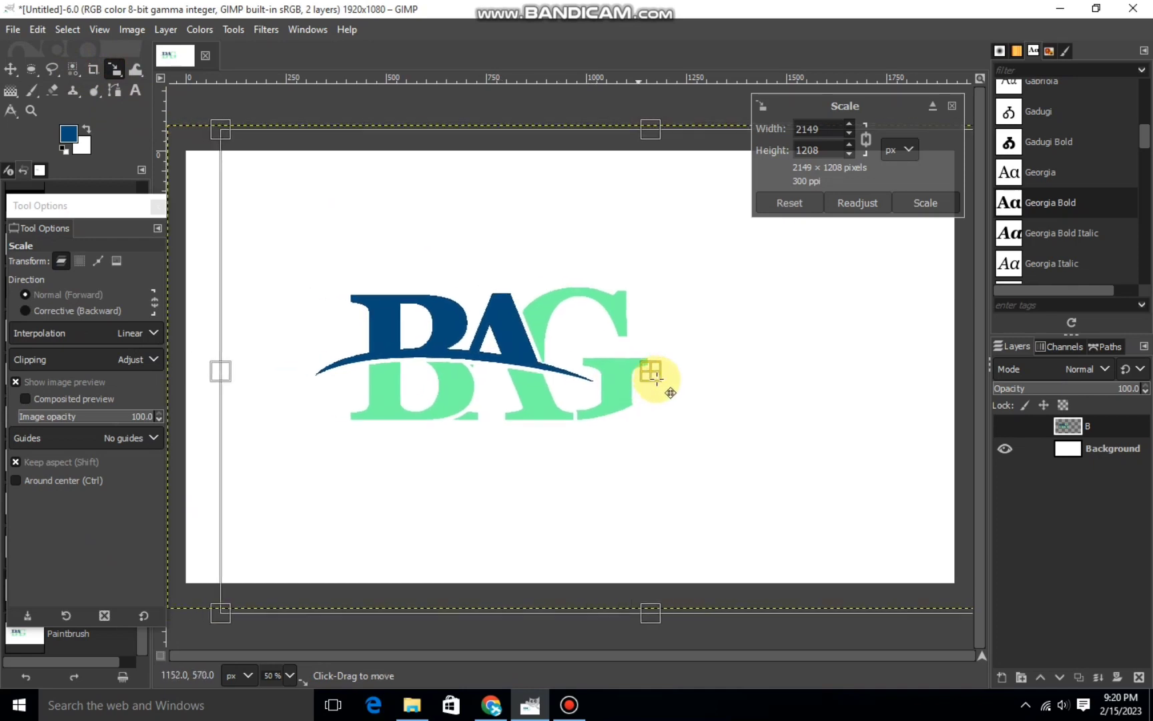
left_click(925, 201)
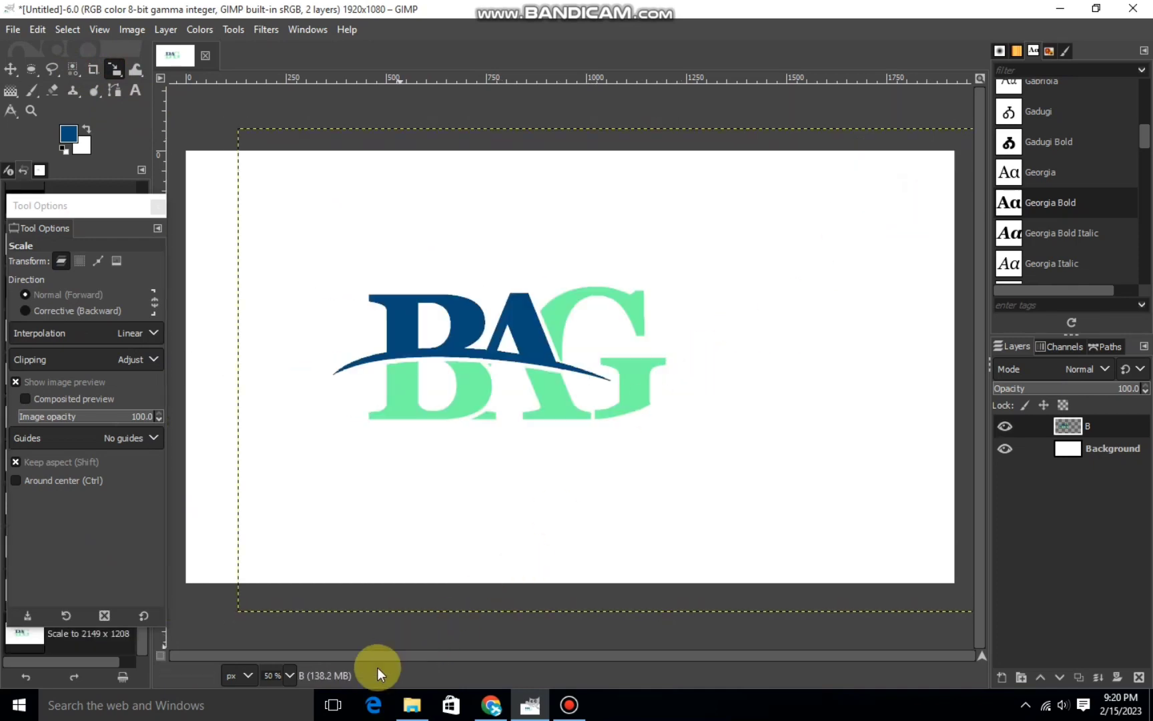
left_click(411, 705)
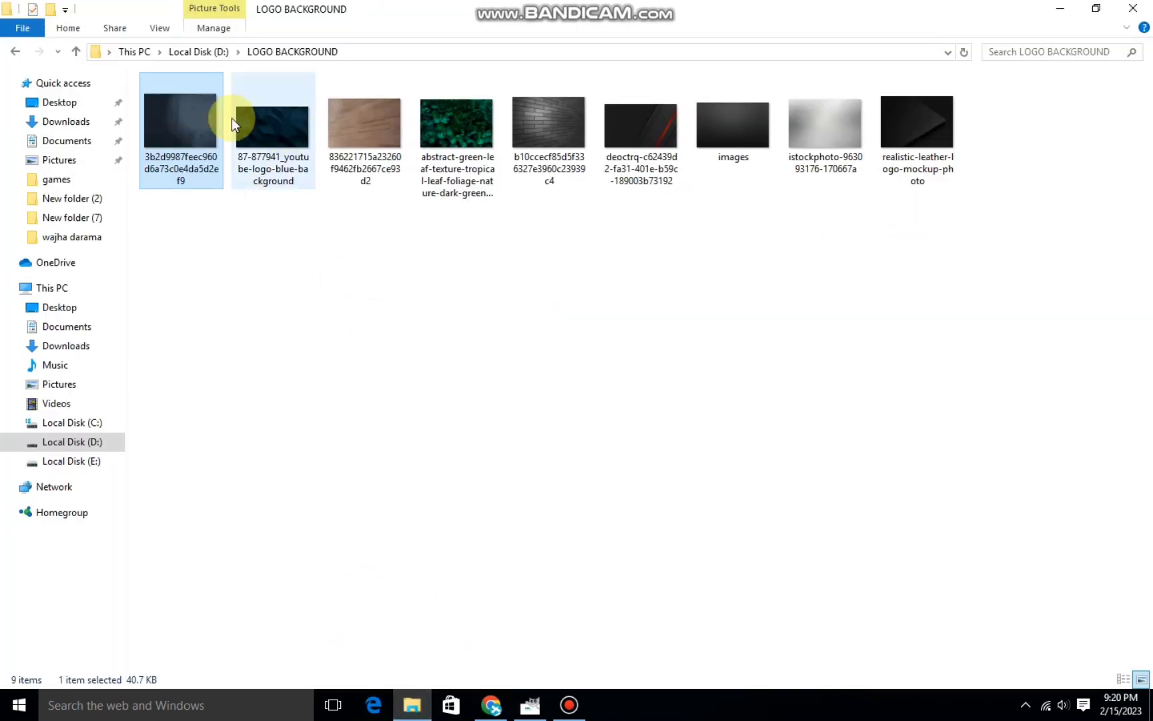
Import the dark blue photo, scale it to 1962x1472, place it below the logo, and hide it.
left_click_drag(233, 124, 522, 378)
left_click(360, 252)
left_click_drag(360, 252, 160, 250)
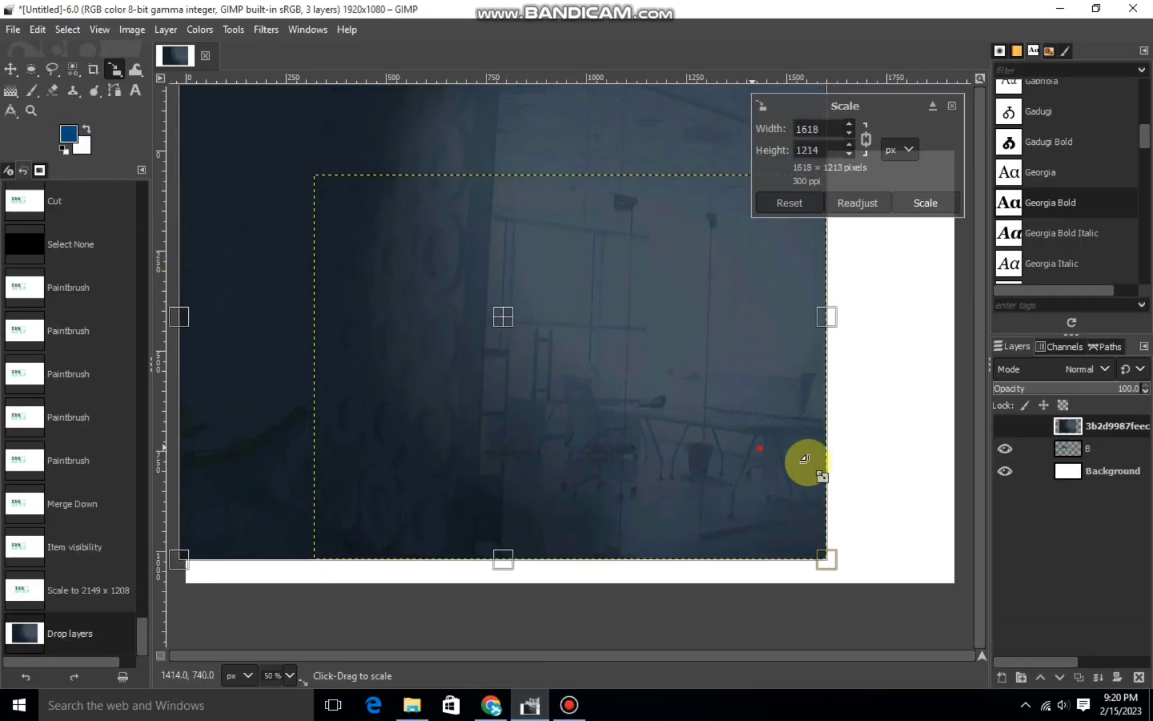
left_click_drag(806, 458, 947, 477)
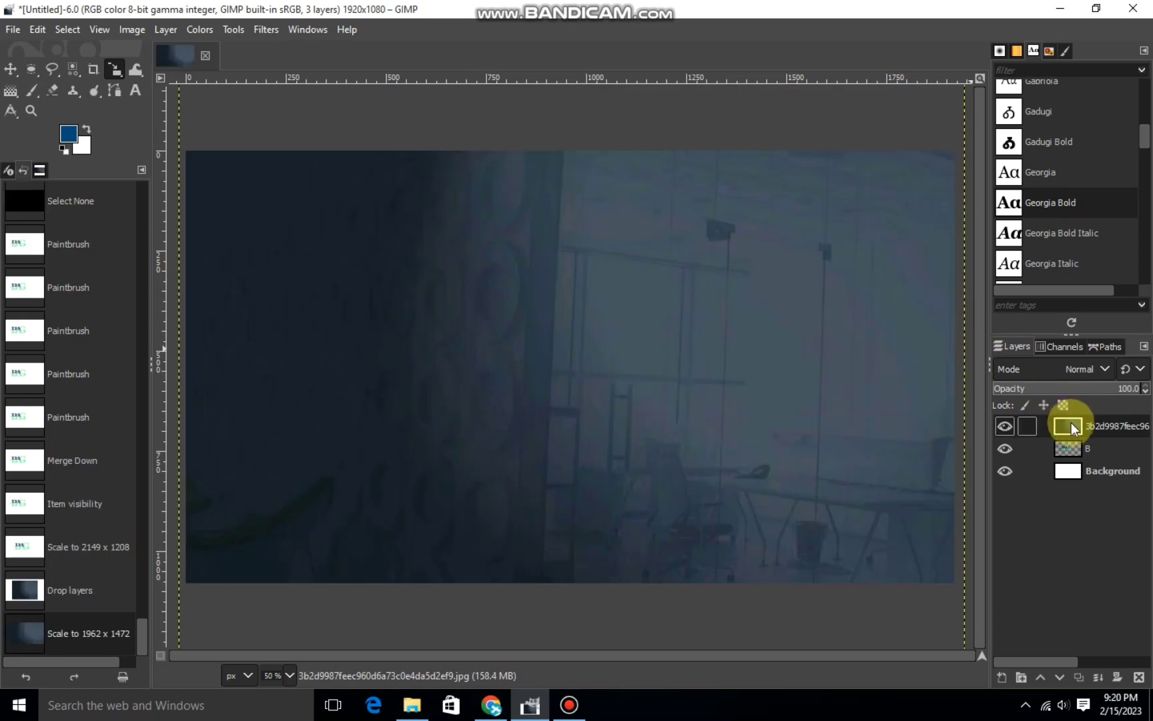
left_click_drag(1068, 425, 1067, 460)
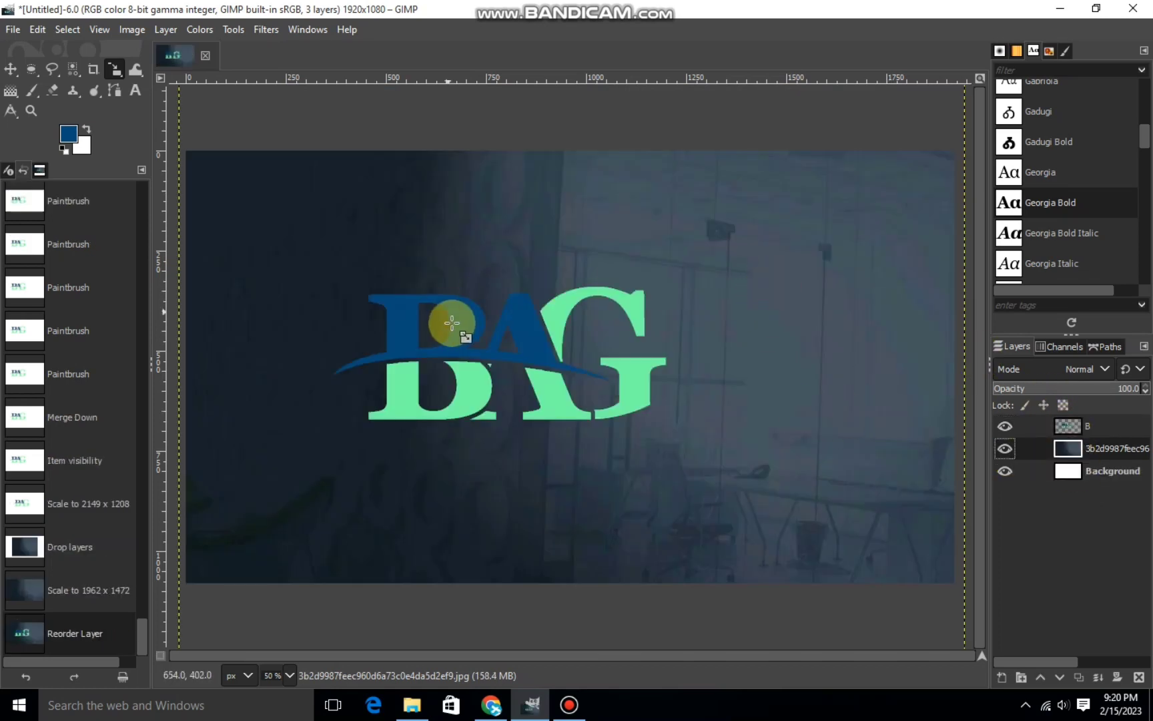
left_click(1004, 448)
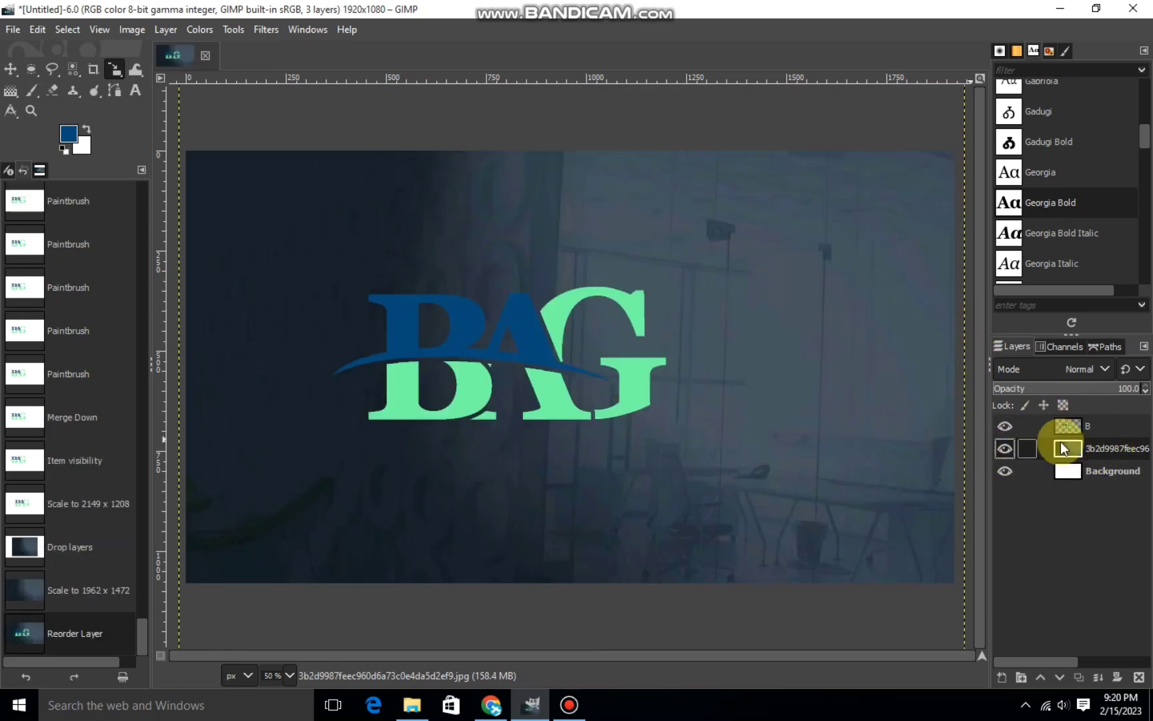
Add a Drop Shadow to the logo: X -17.29, Y 4.903, blur 9.74, opacity 1.14.
left_click(1050, 429)
left_click(263, 30)
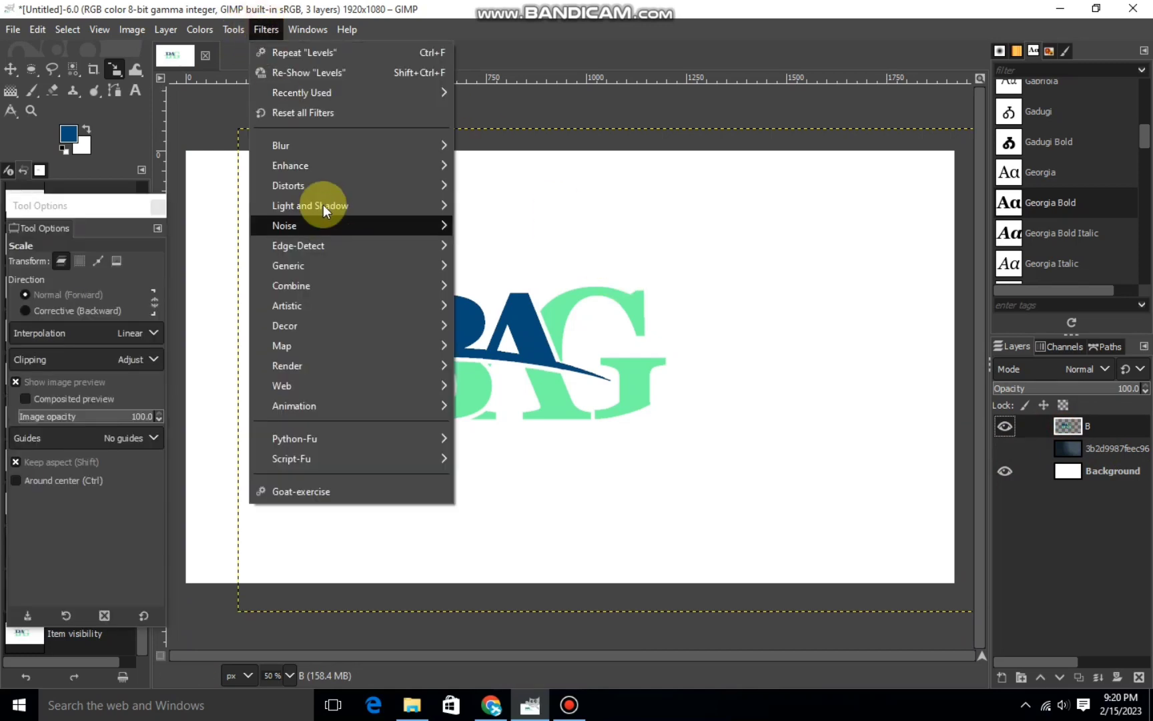
mouse_move(309, 205)
left_click(519, 342)
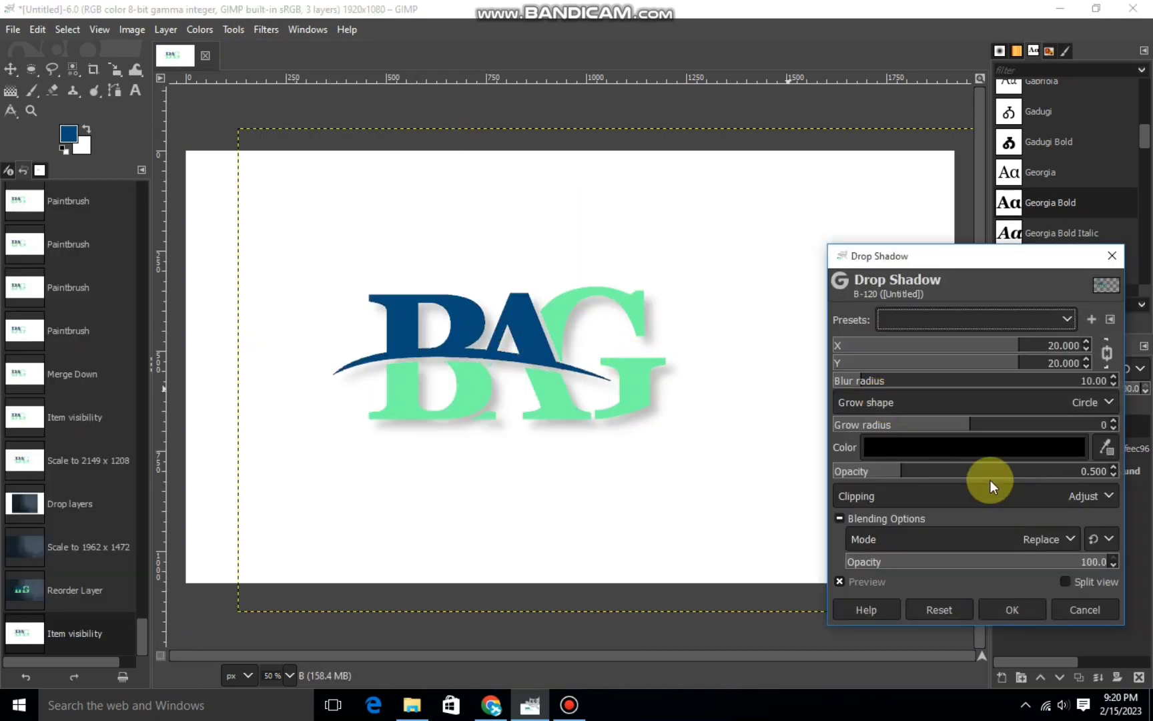
left_click_drag(926, 473, 963, 471)
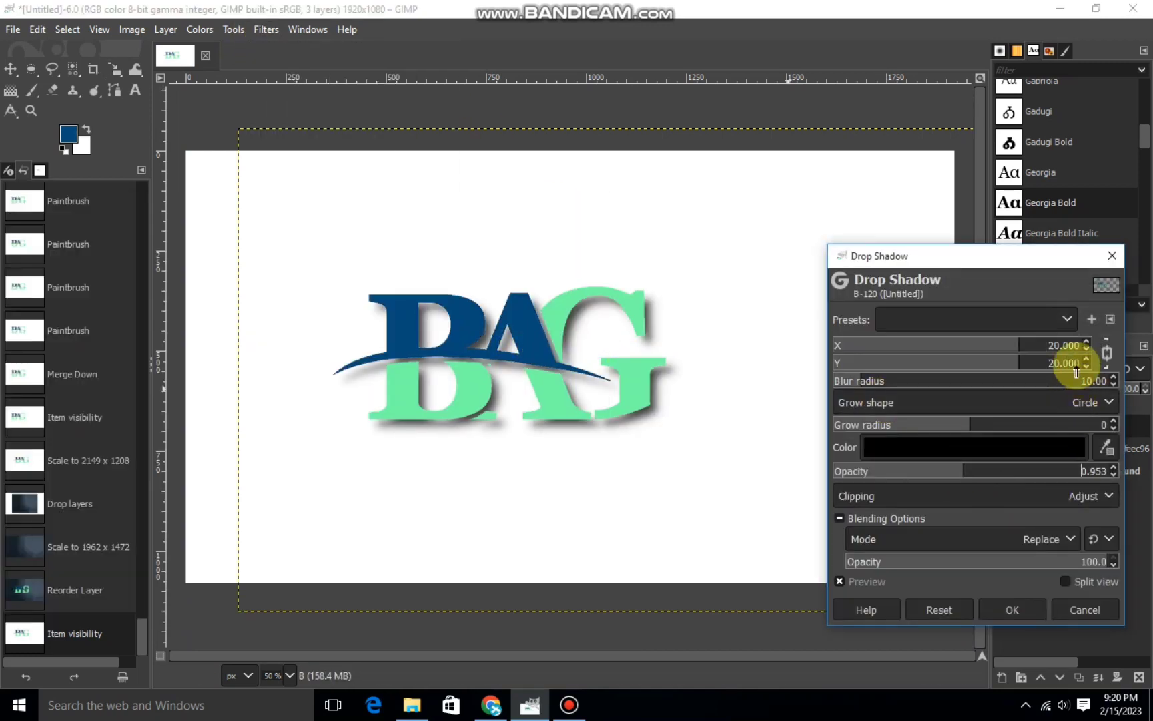
left_click_drag(976, 344, 904, 352)
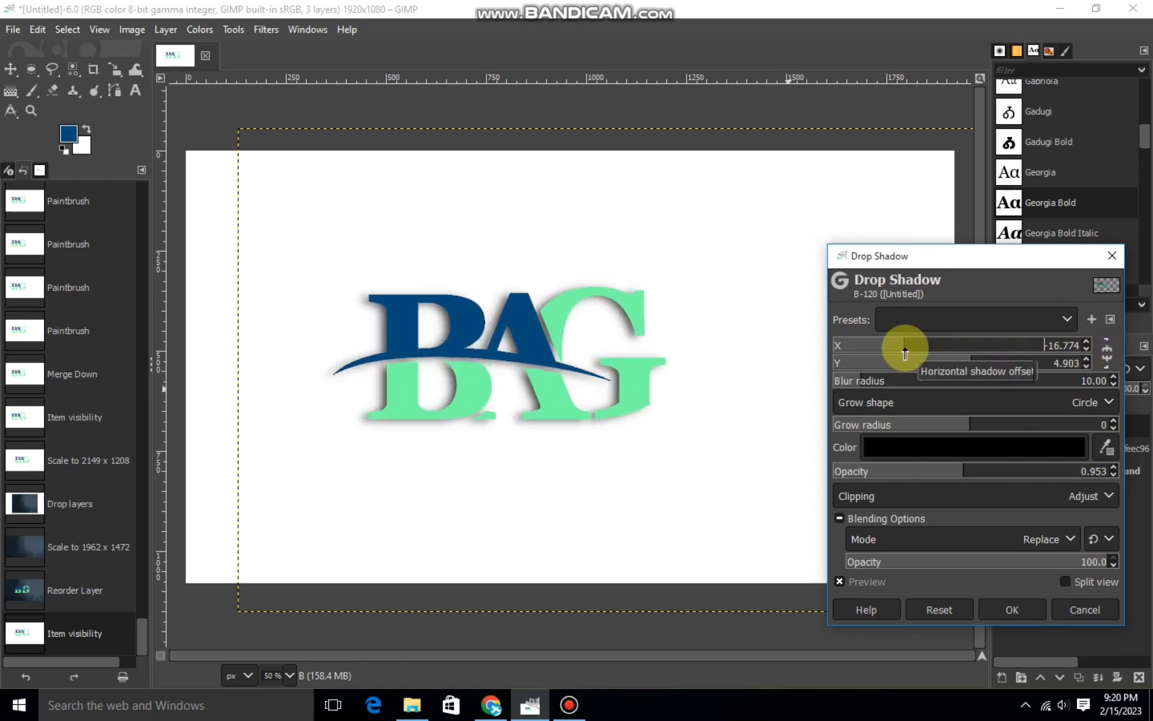
left_click(990, 471)
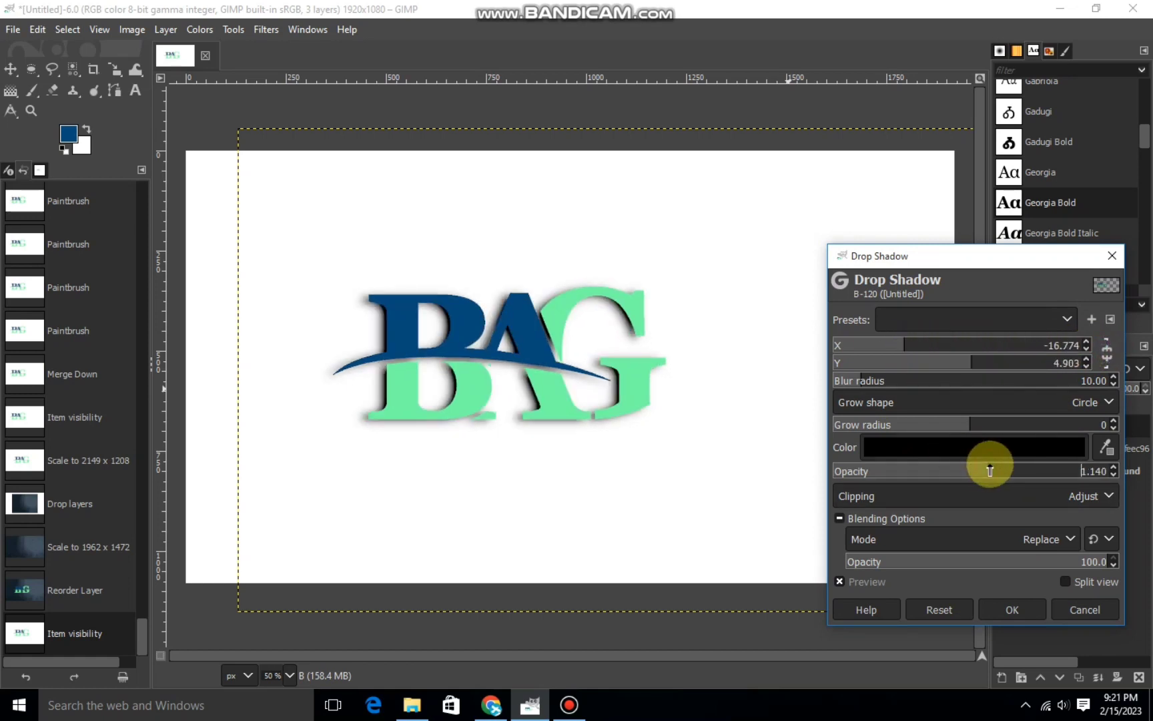
left_click(859, 383)
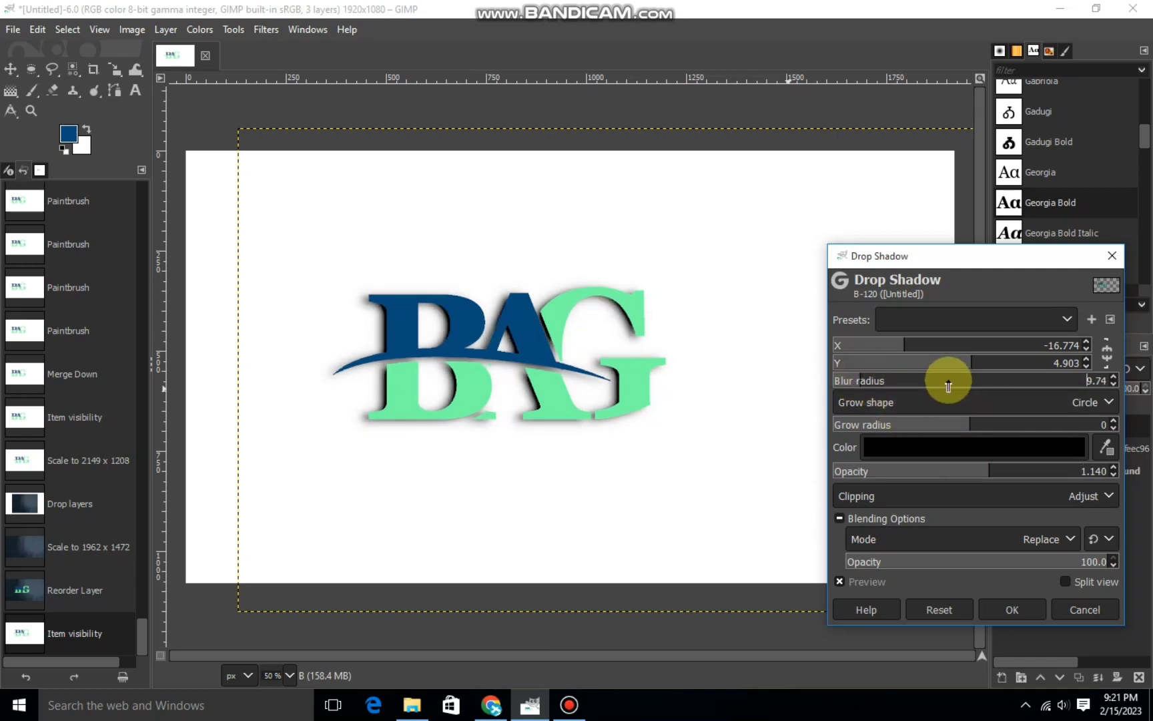
left_click(888, 345)
mouse_move(888, 345)
left_mouse_down()
mouse_move(912, 354)
mouse_move(895, 344)
left_mouse_up()
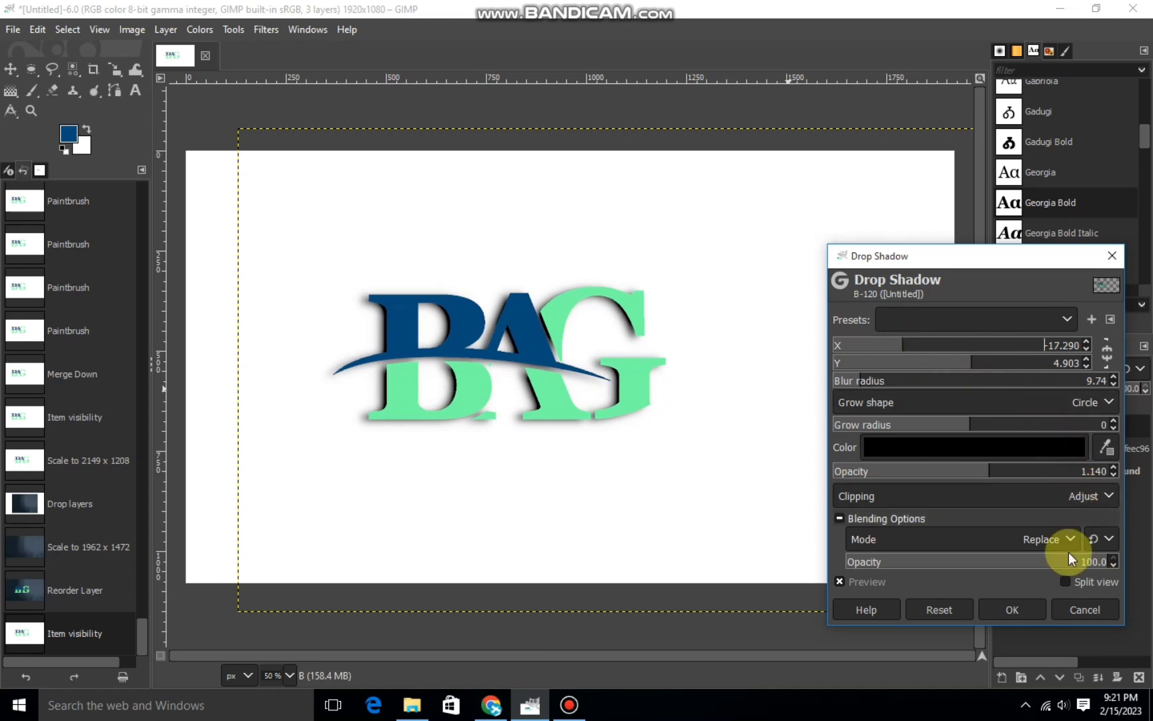
left_click(1020, 602)
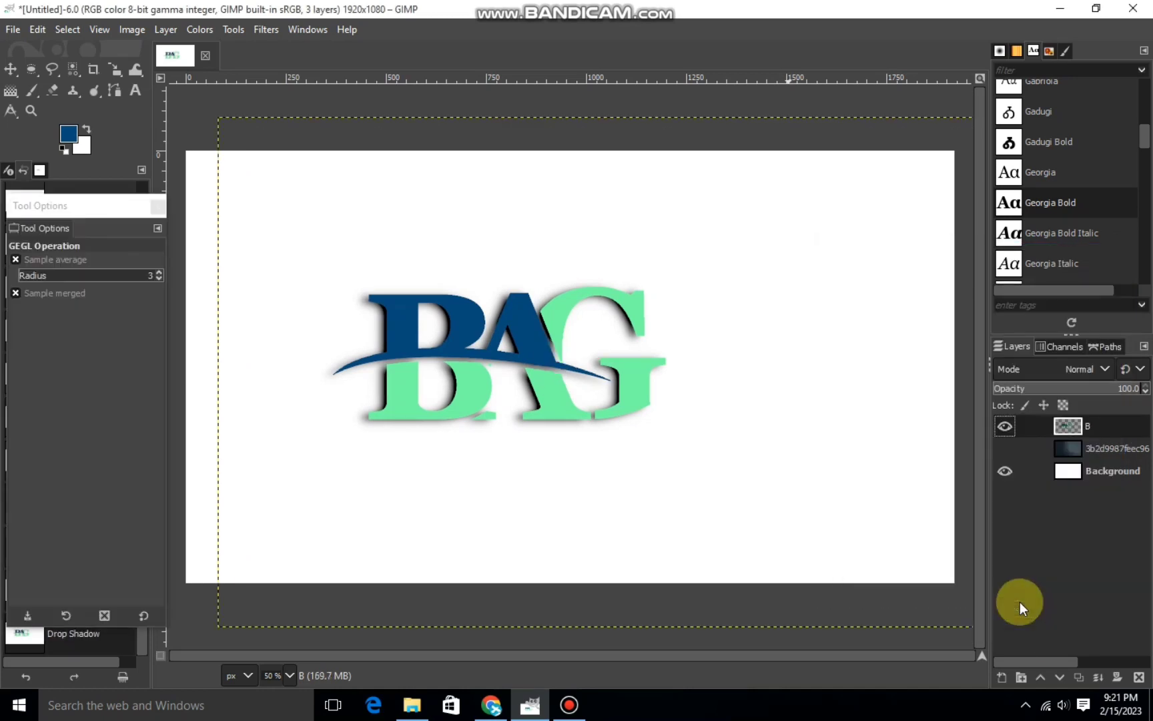
Show the dark photo layer again and set layer B's blend mode to Overlay.
left_click(1005, 448)
left_click(1070, 405)
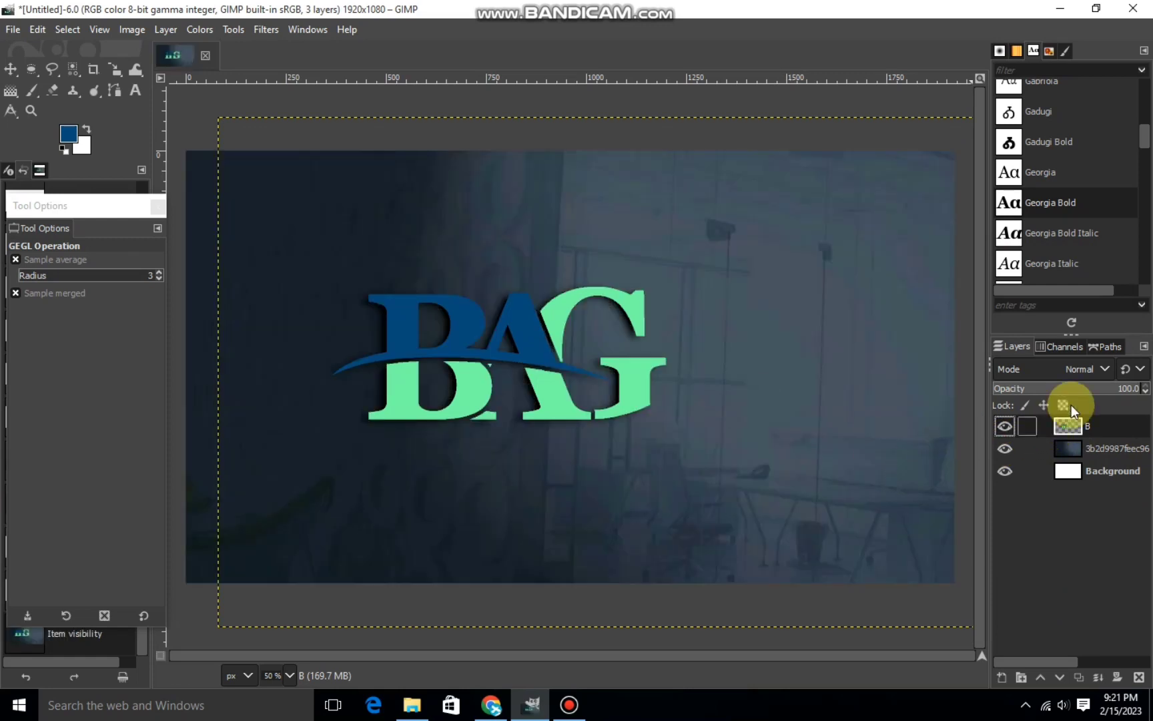
left_click(1106, 369)
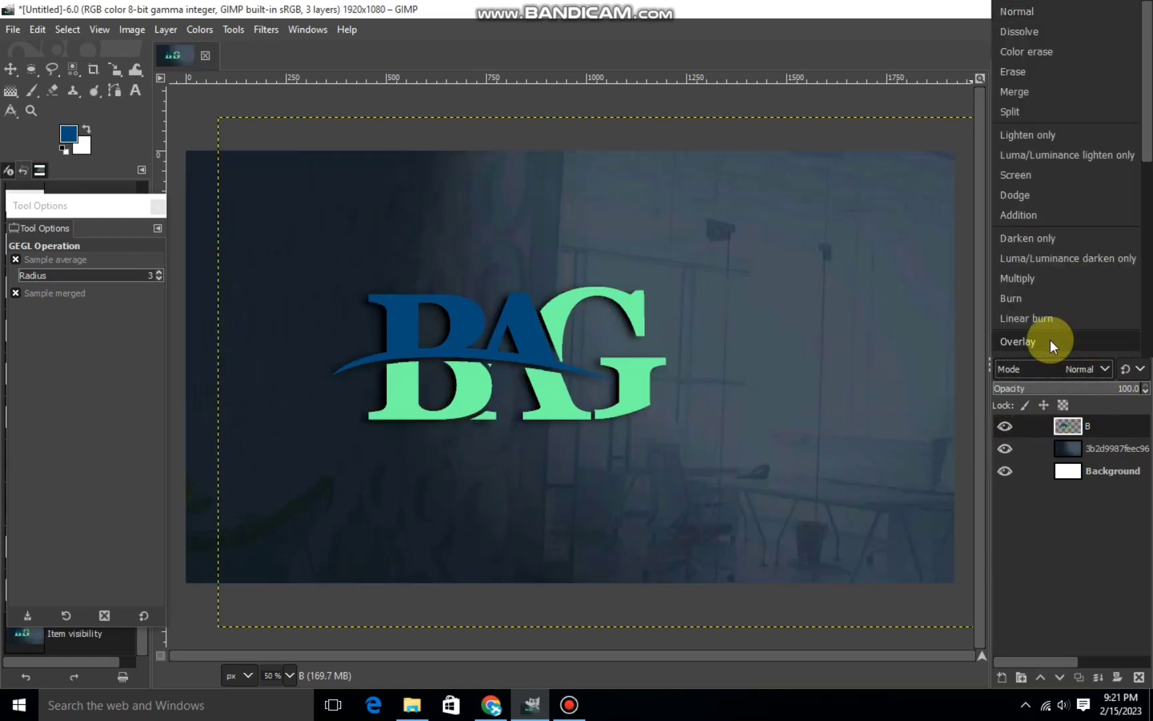
left_click(1050, 340)
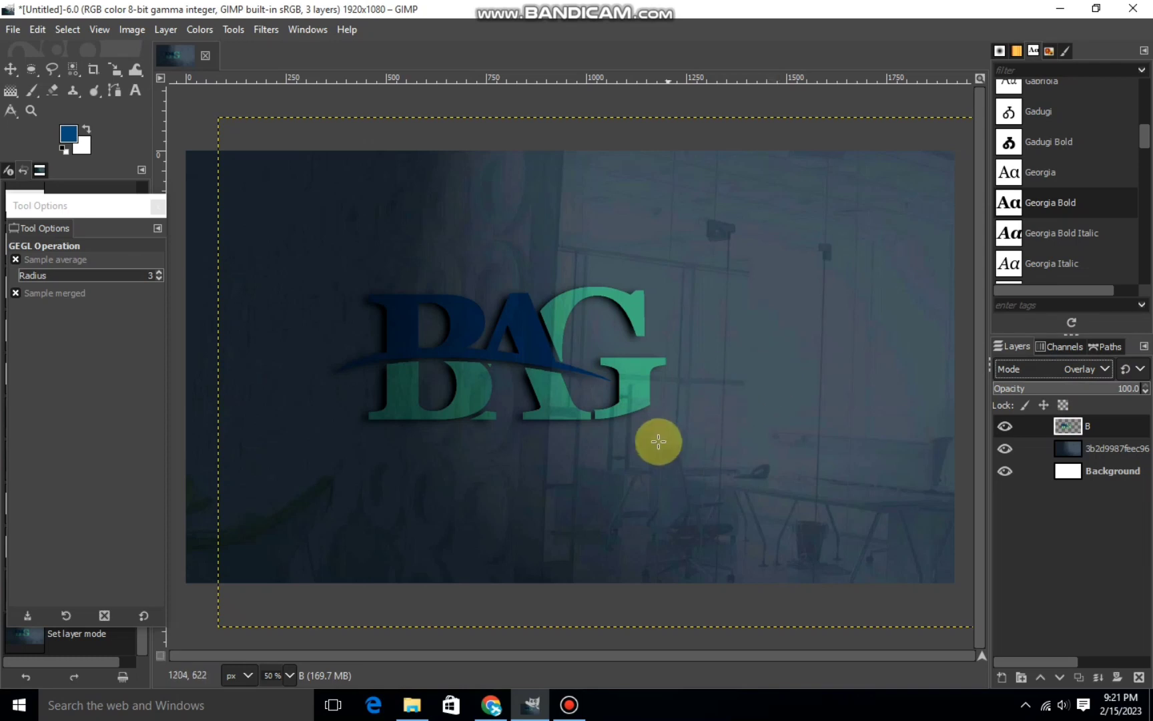
Darken the logo's tones by pulling the Curves line down.
left_click(200, 32)
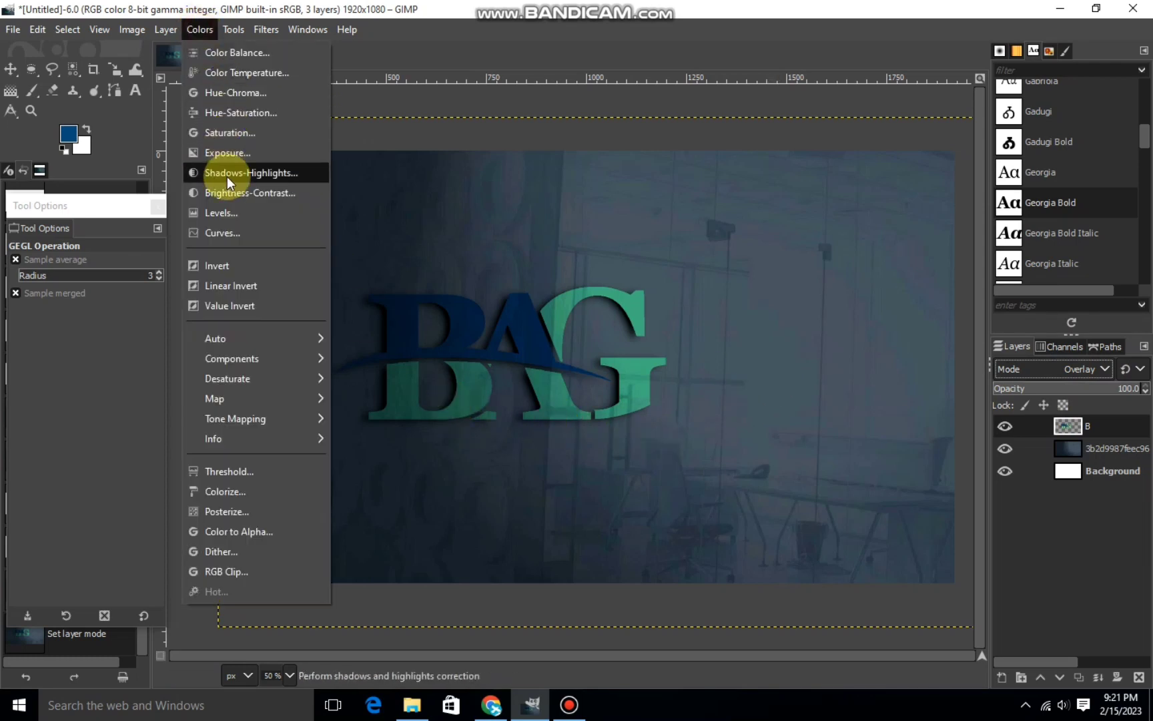
left_click(216, 228)
mouse_move(232, 248)
left_mouse_down()
mouse_move(188, 258)
mouse_move(204, 297)
left_mouse_up()
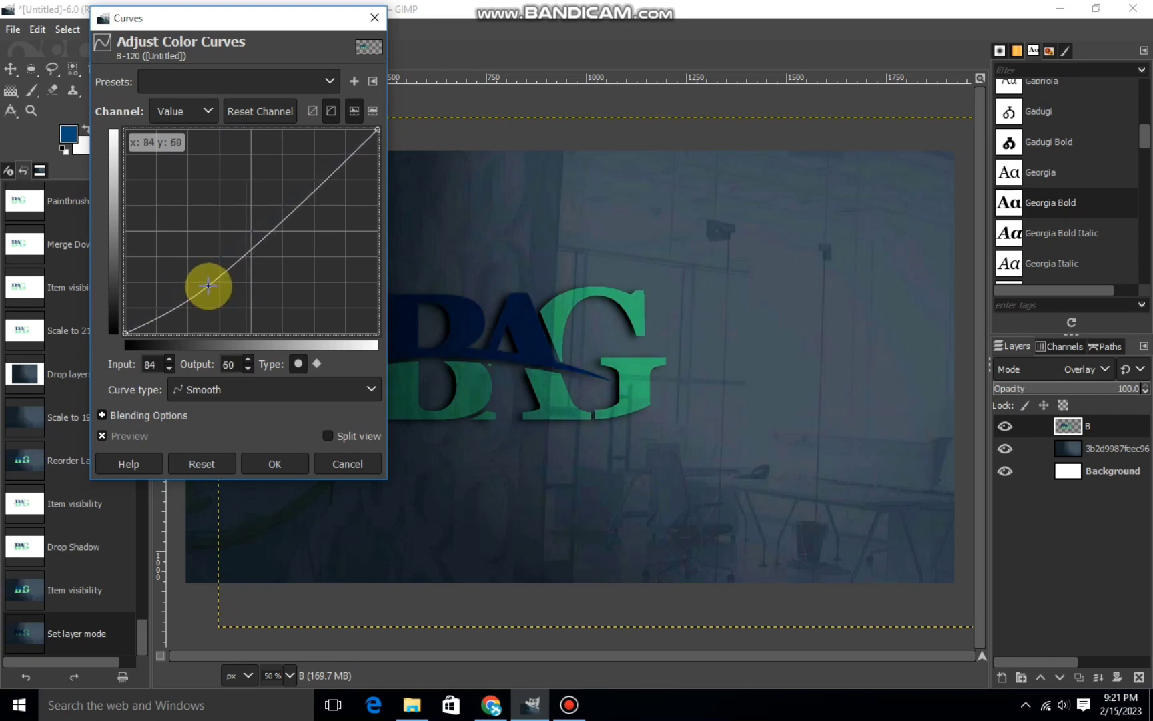
left_click(289, 463)
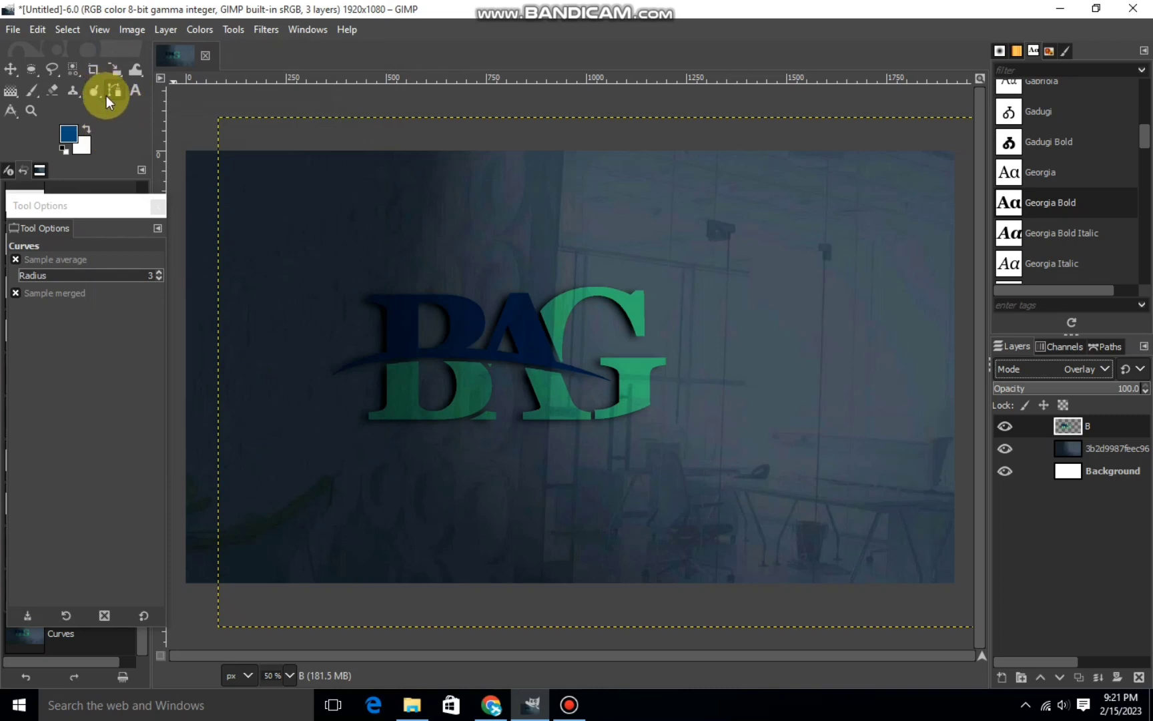
Tilt layer B into 3D perspective with rotation X 9.61, Y 23.63, Z -2.28.
left_click(120, 62)
left_click(186, 191)
left_click(394, 292)
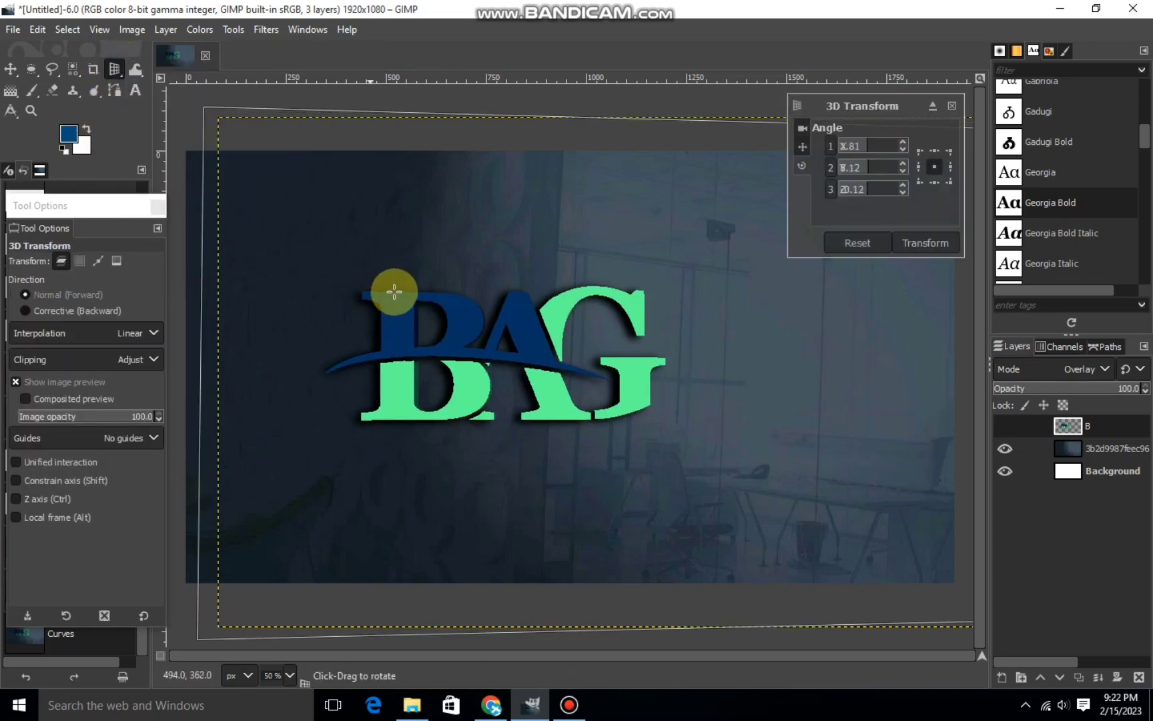
left_click_drag(393, 291, 424, 280)
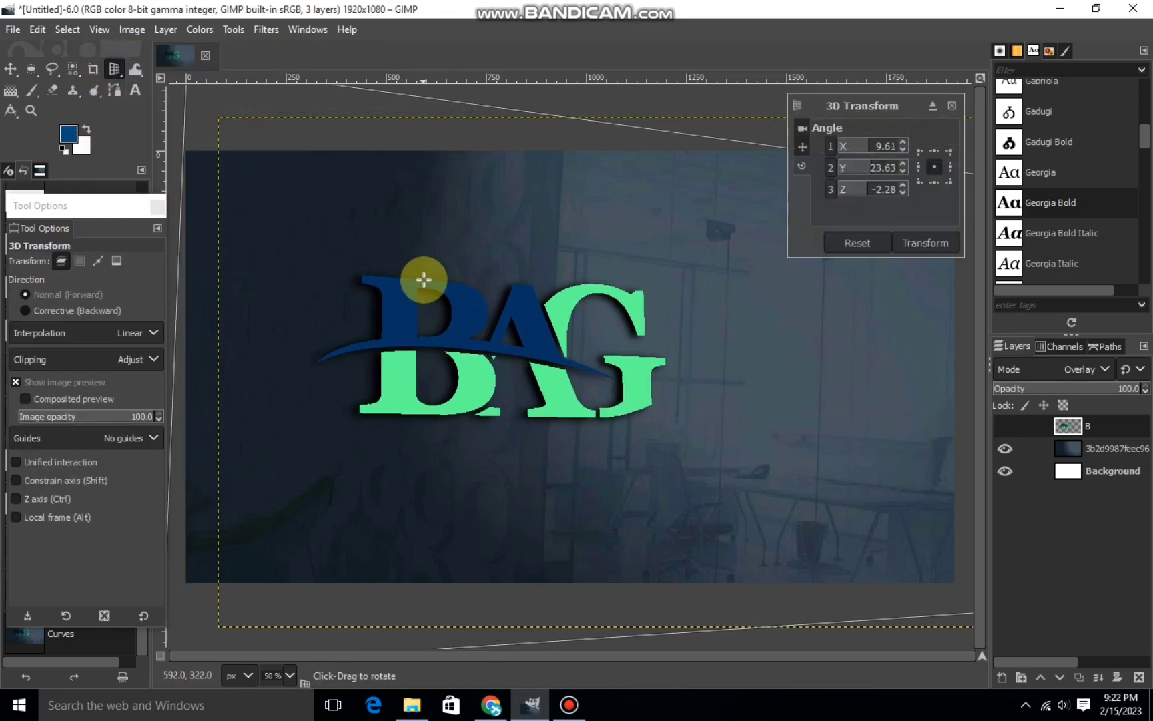
key("Return")
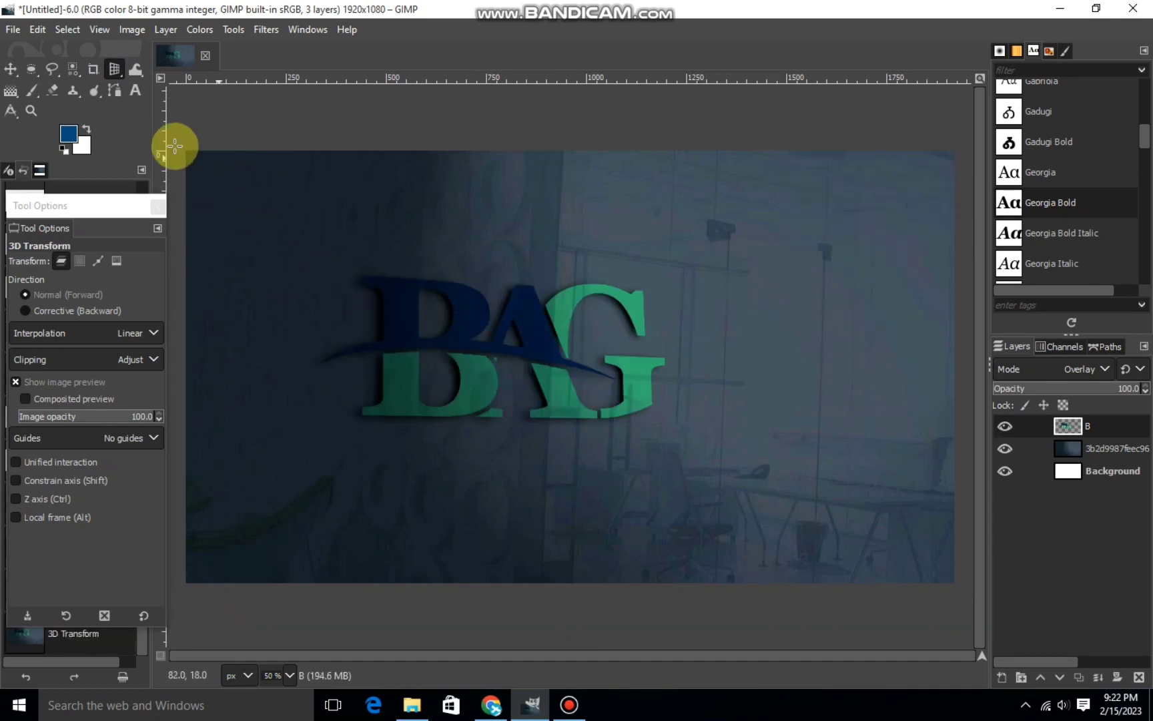
Scale the logo layer to 2127 x 1537 px, then make the Background layer active.
left_click(115, 69)
left_click(183, 113)
left_click(571, 365)
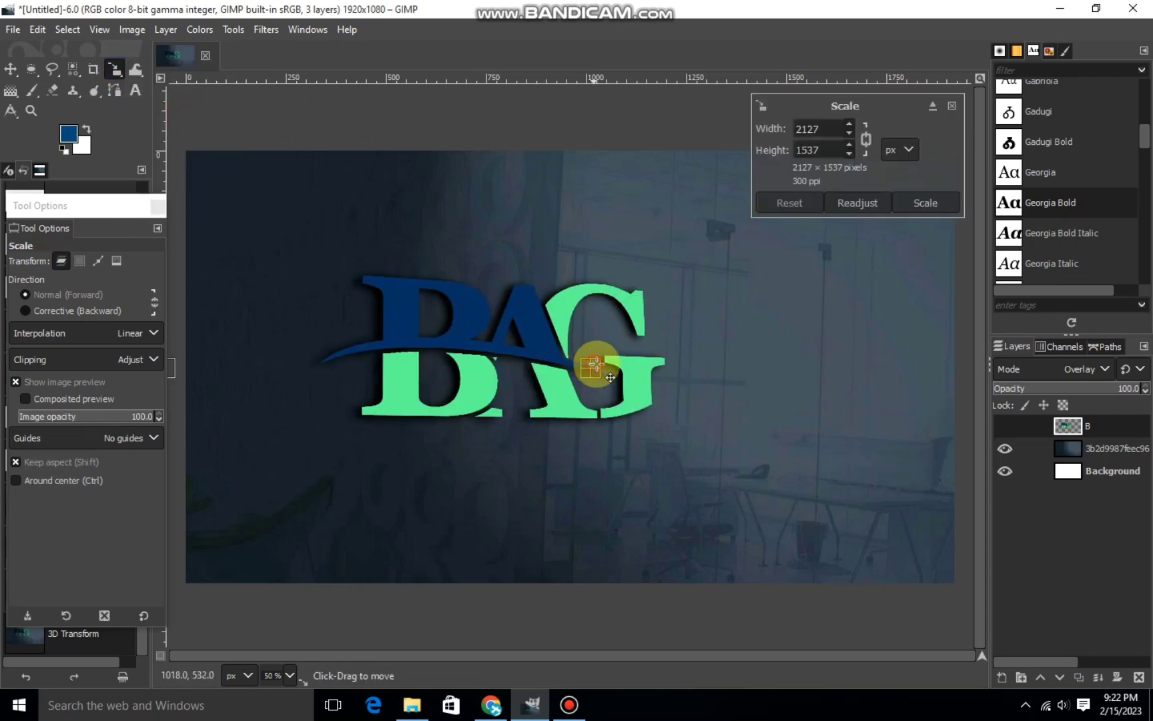
left_click(921, 204)
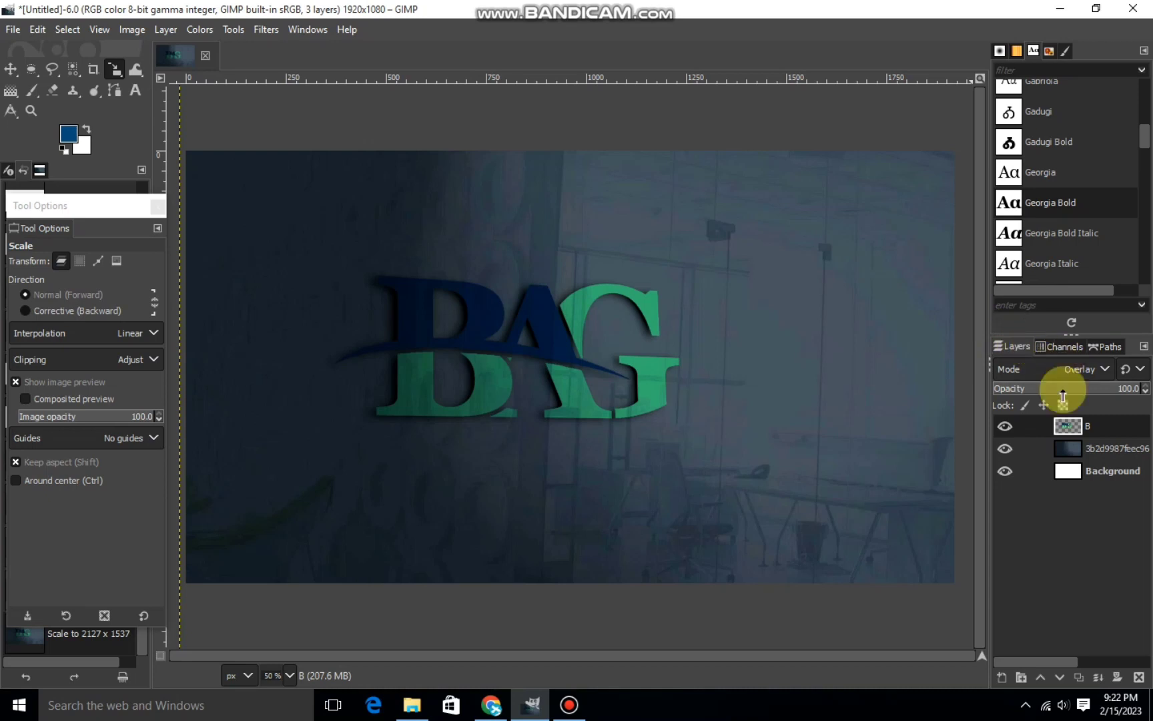
left_click(1085, 473)
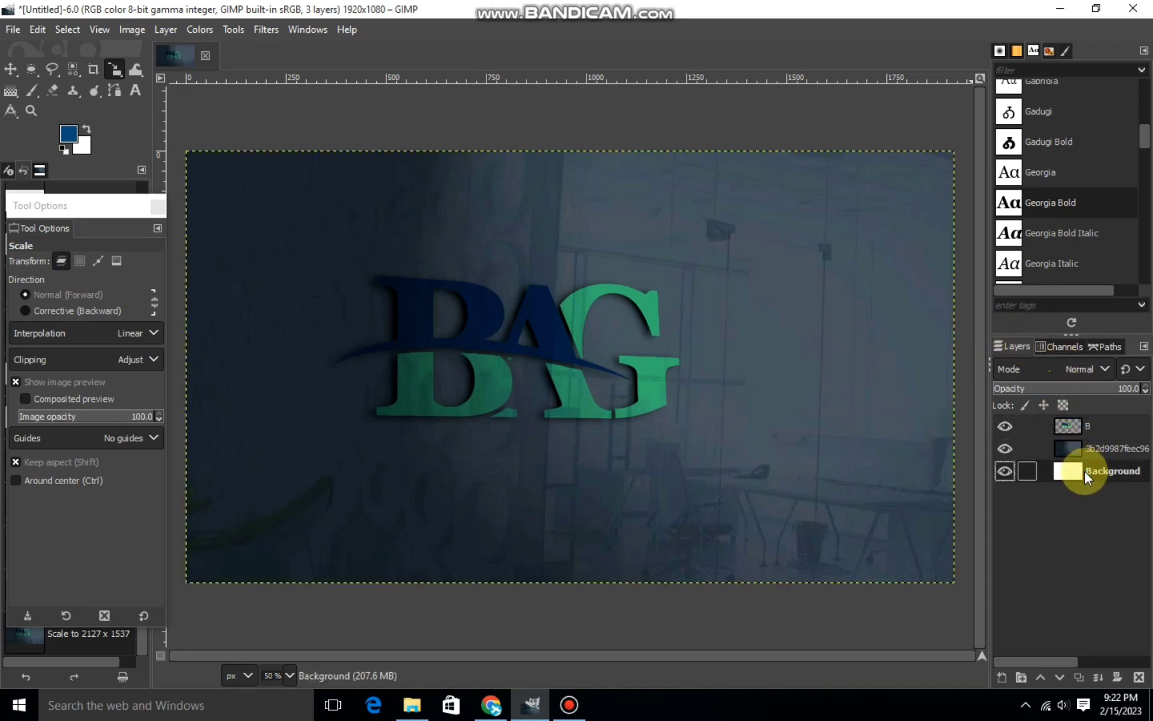
right_click(1080, 475)
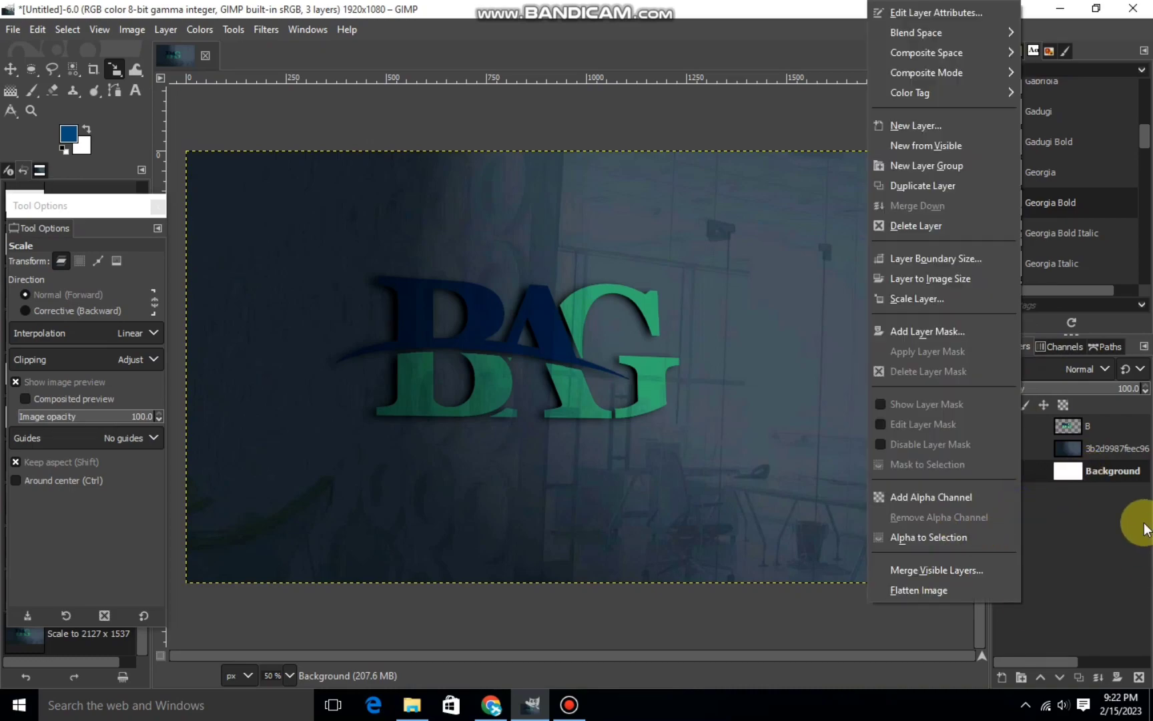